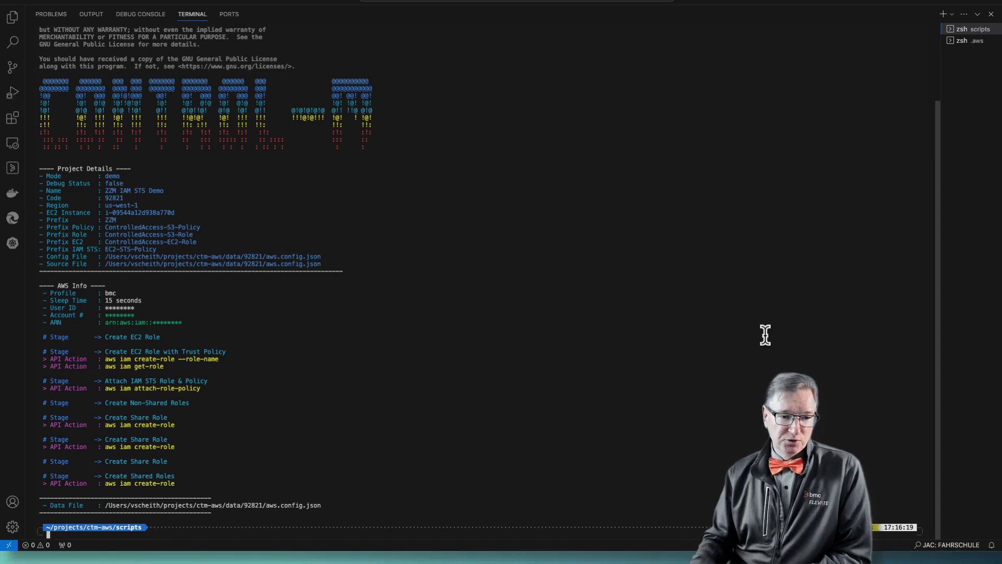
# Switch to the AWS console and filter the IAM roles list by "zzm"
pyautogui.hotkey('ctrl', 'Up')
pyautogui.hotkey('ctrl', 'Right')
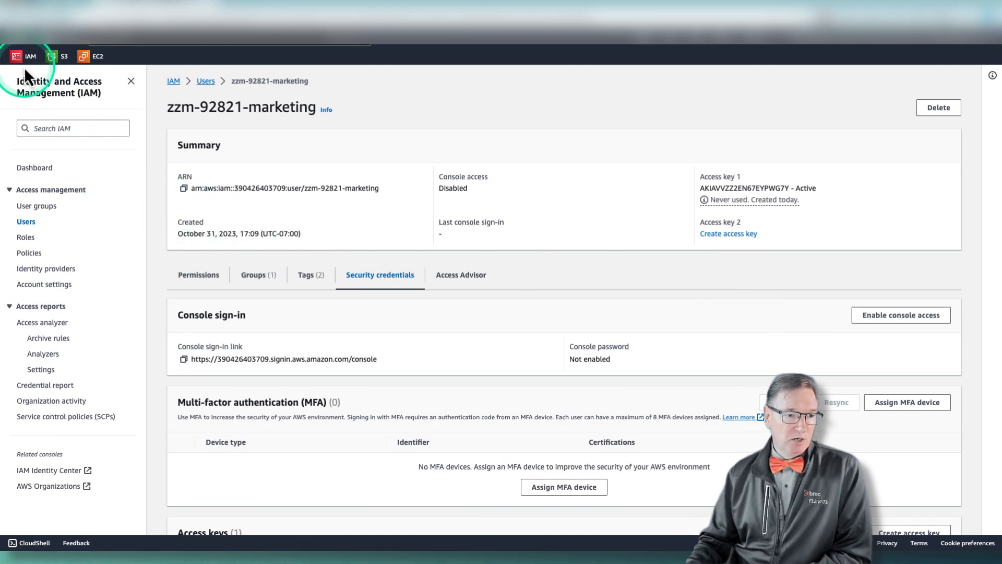
pyautogui.click(26, 237)
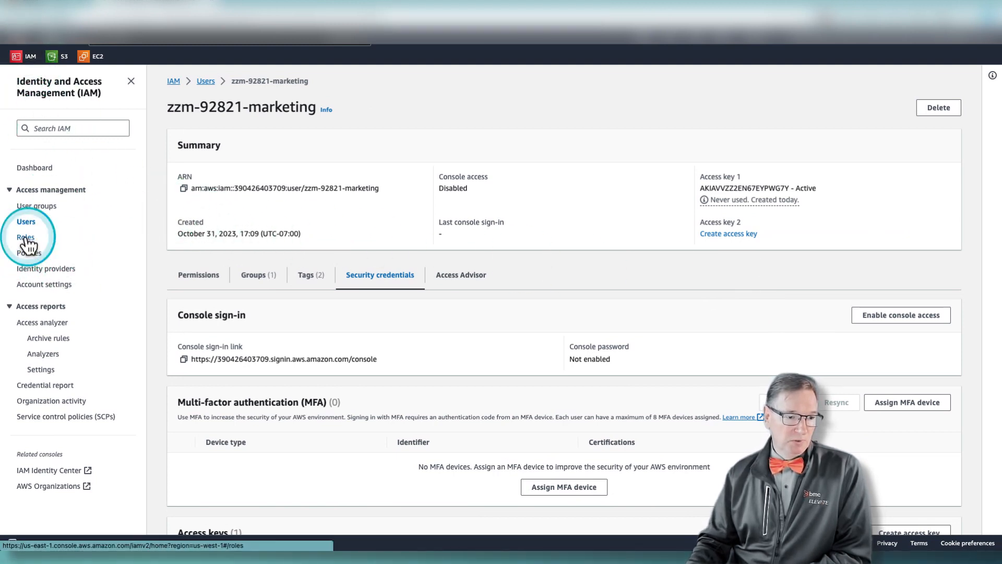
pyautogui.click(206, 149)
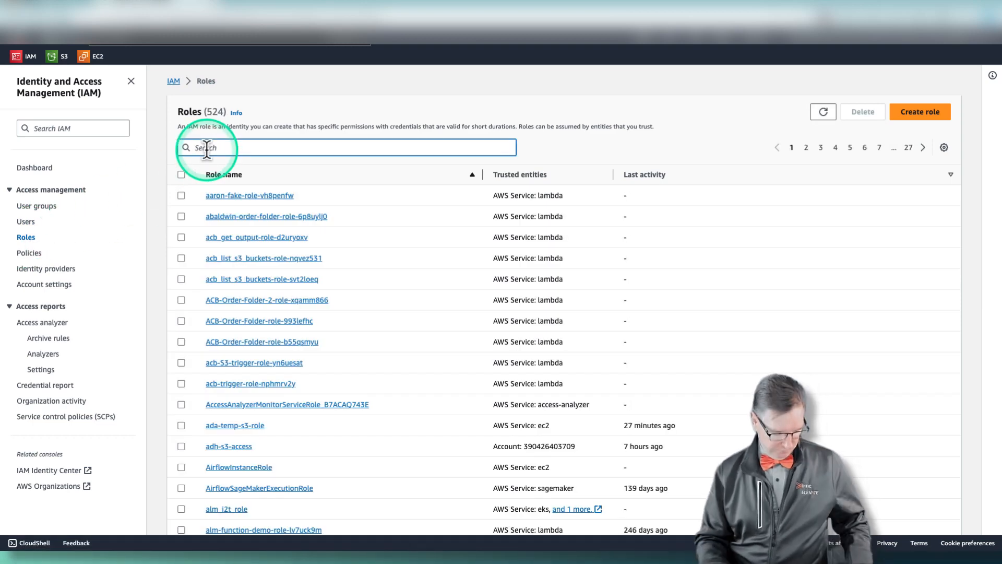
pyautogui.write('zzm')
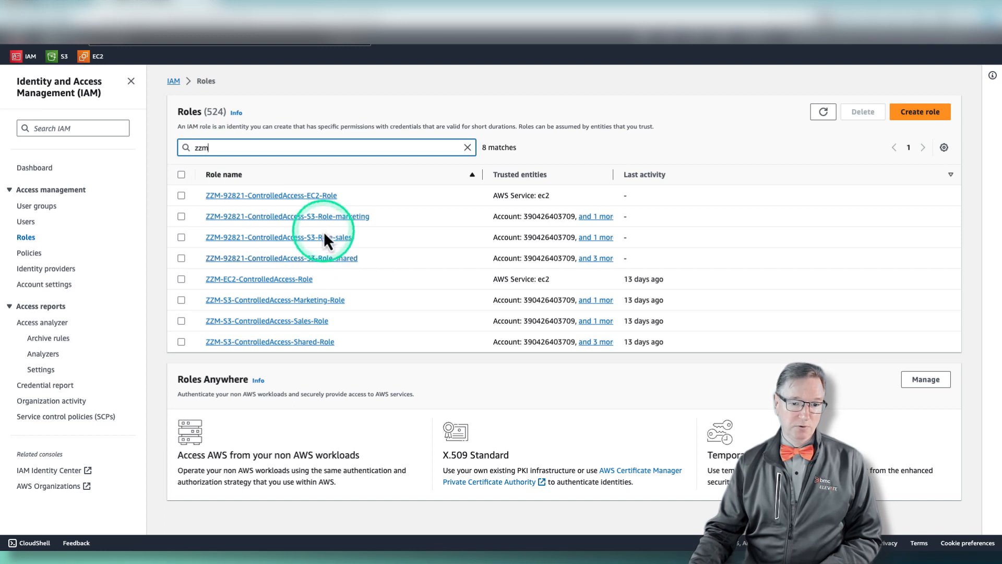
# Open the ZZM-92821-ControlledAccess-S3-Role-marketing role and review its trust relationships and permissions
pyautogui.click(332, 217)
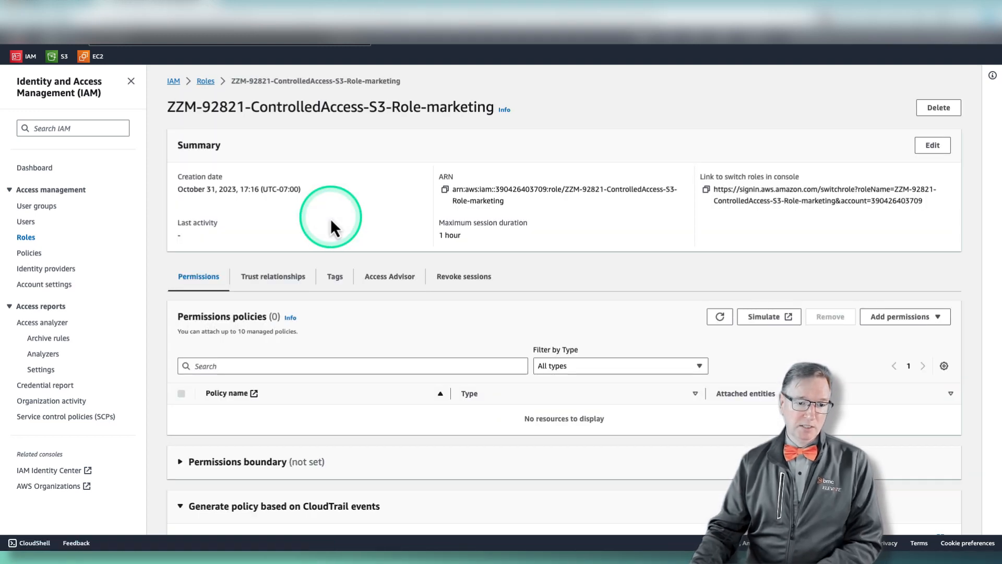
pyautogui.click(289, 275)
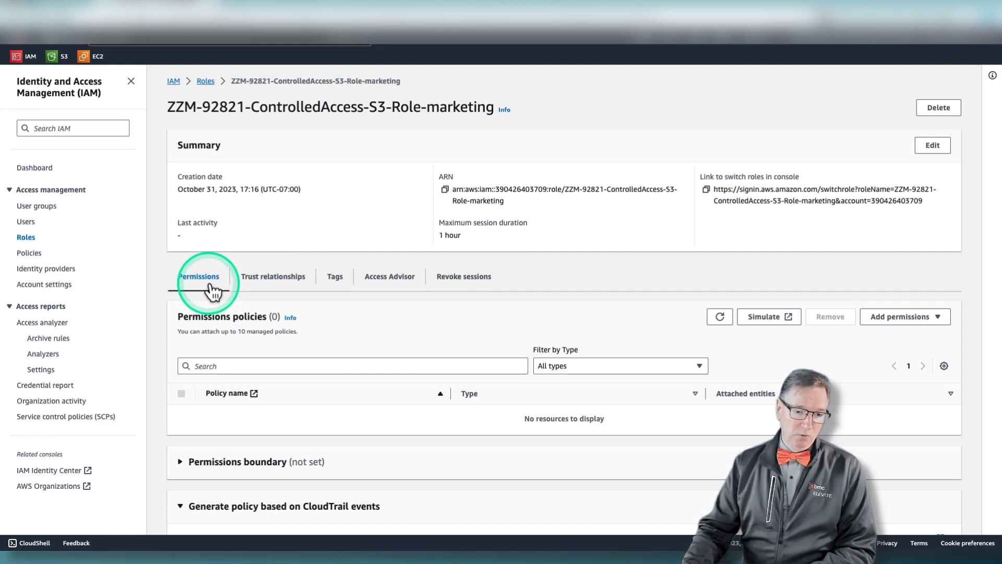
pyautogui.click(262, 285)
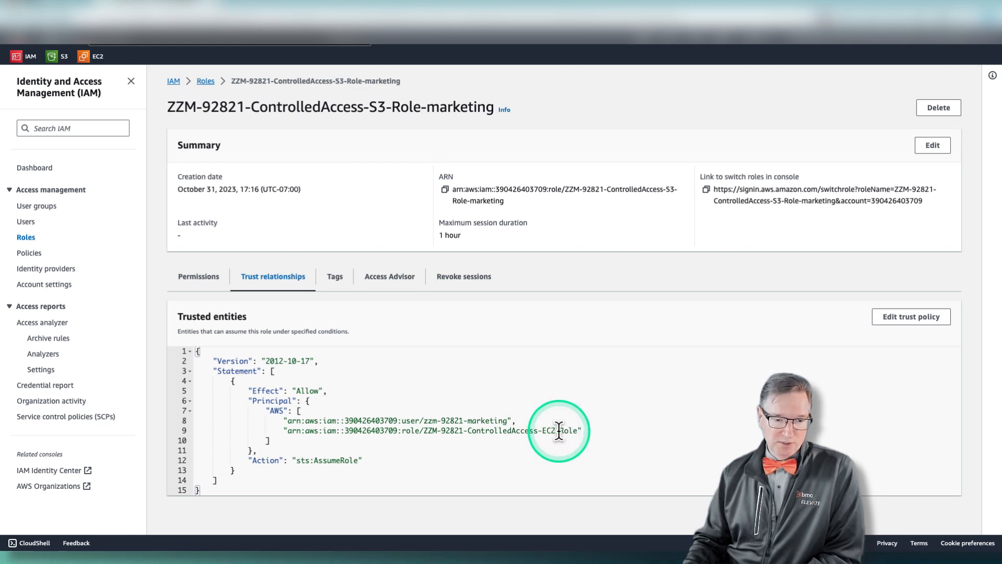
pyautogui.click(211, 280)
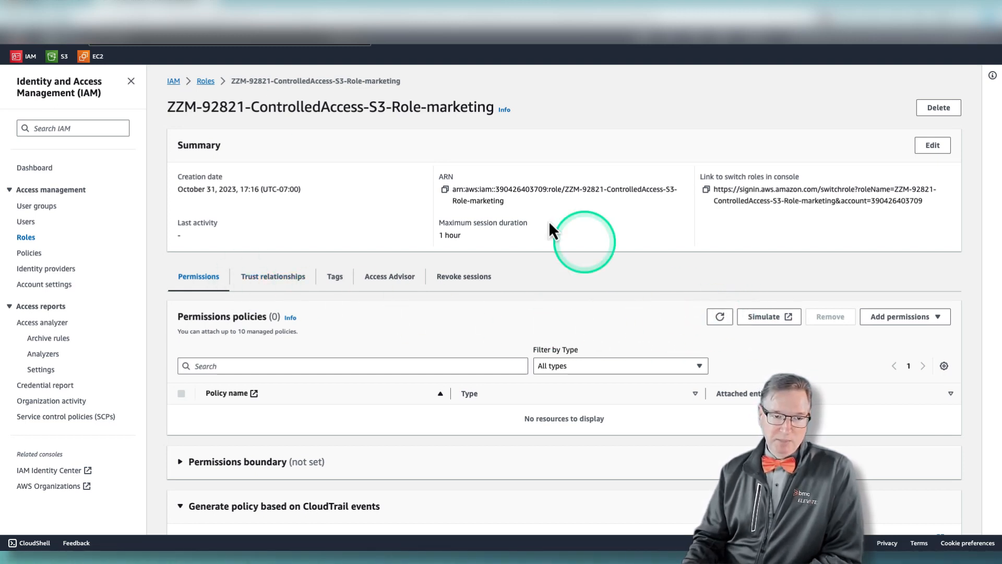
# Filter the roles by "zzm" again, open ZZM-92821-ControlledAccess-EC2-Role and refresh its permissions policies
pyautogui.click(206, 81)
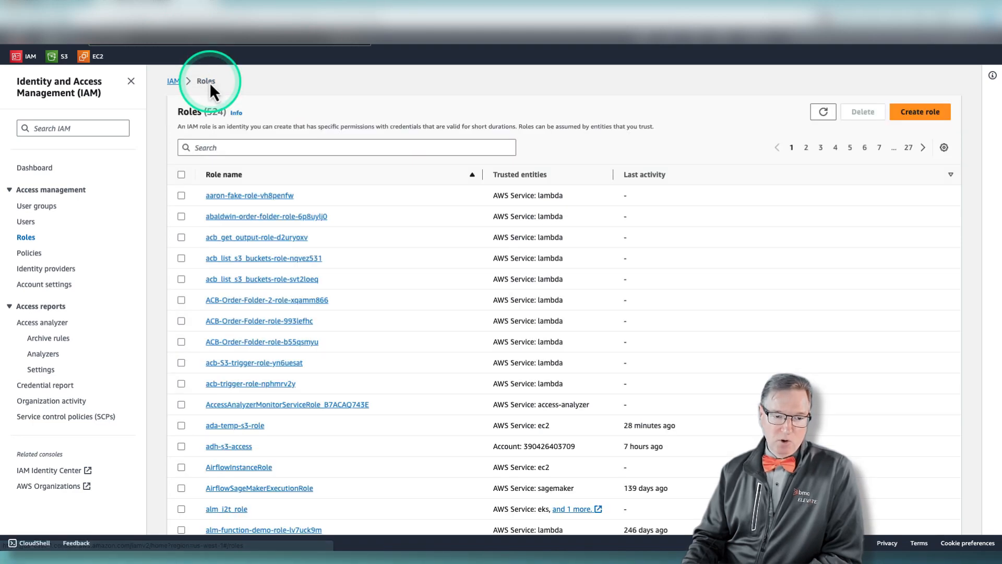
pyautogui.click(268, 150)
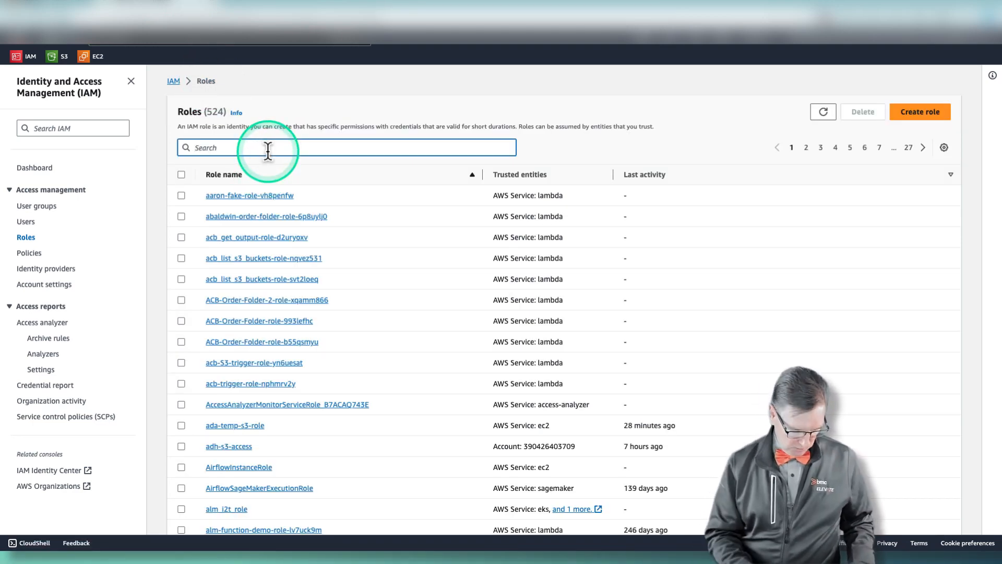
pyautogui.write('zzm')
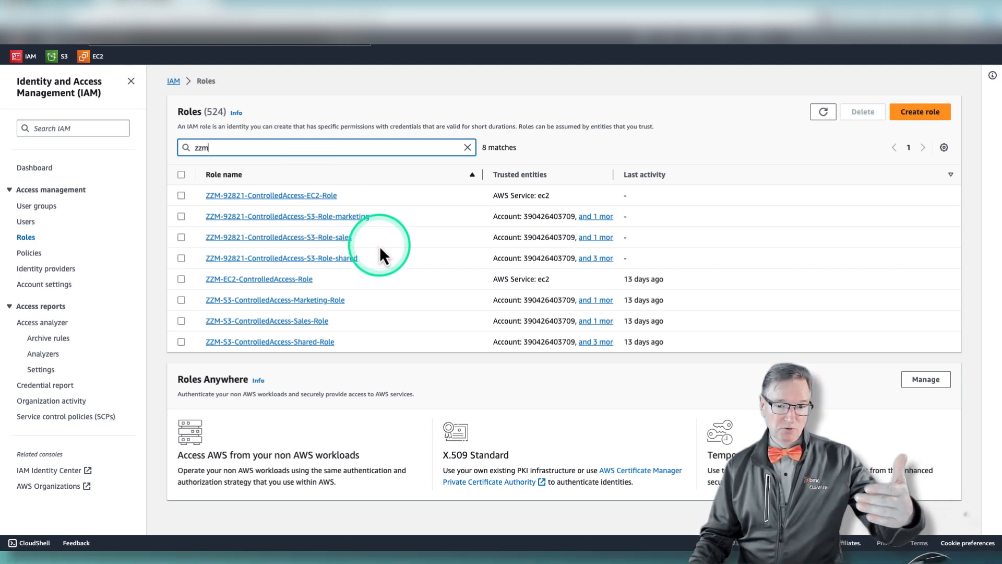
pyautogui.click(330, 196)
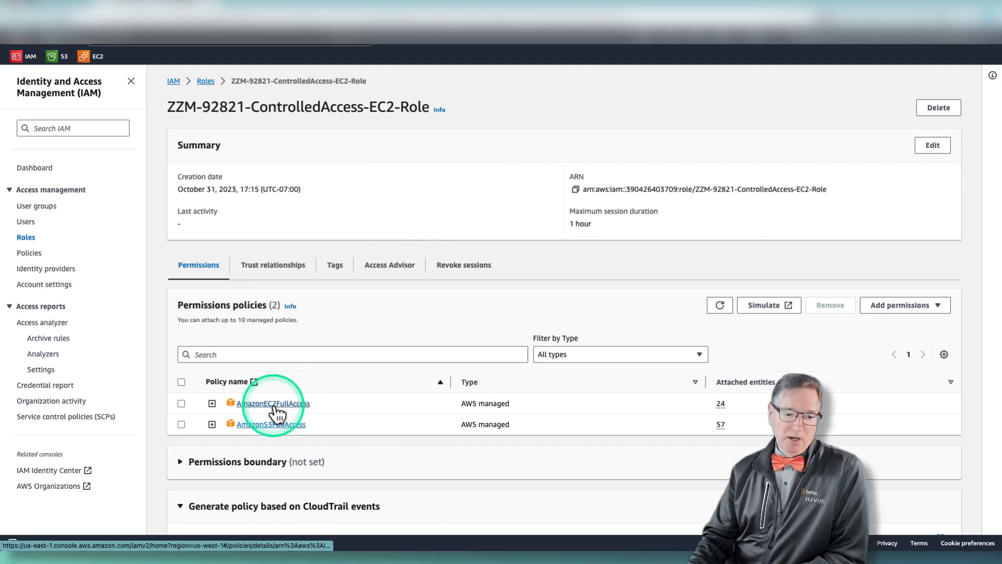
pyautogui.click(358, 407)
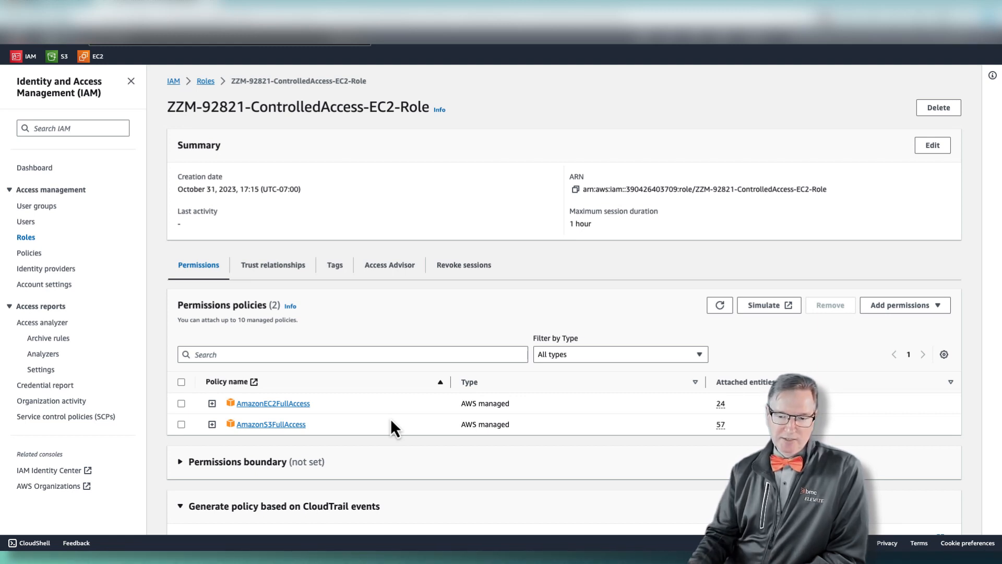
pyautogui.click(720, 308)
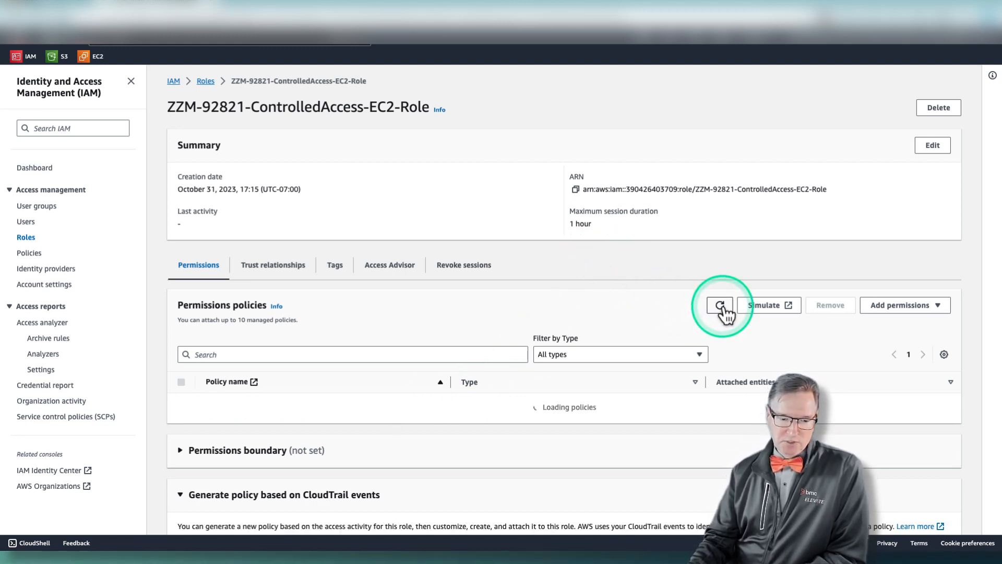
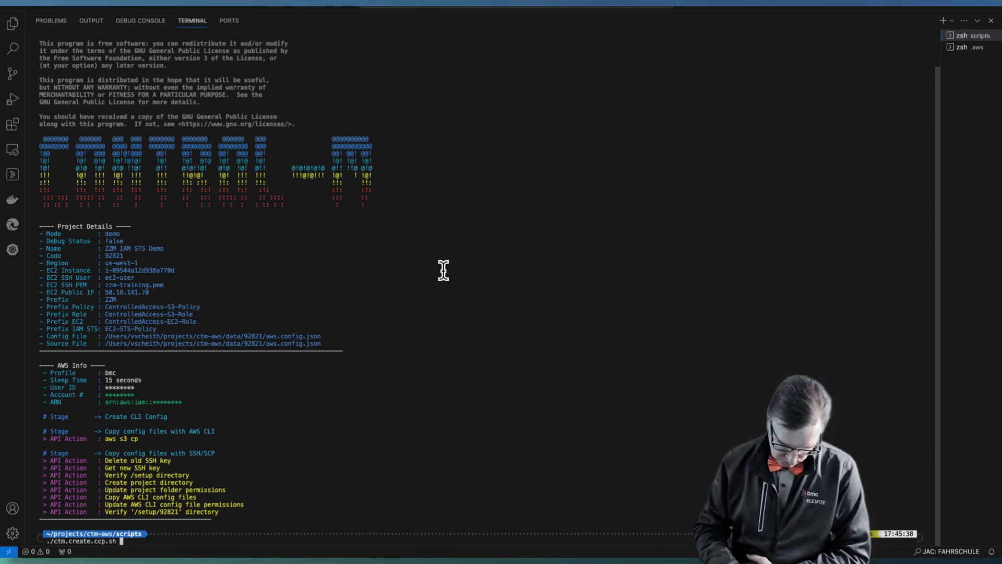
# Run the ./ctm.create.ccp.sh script from the scripts folder in the terminal
pyautogui.press('Return')
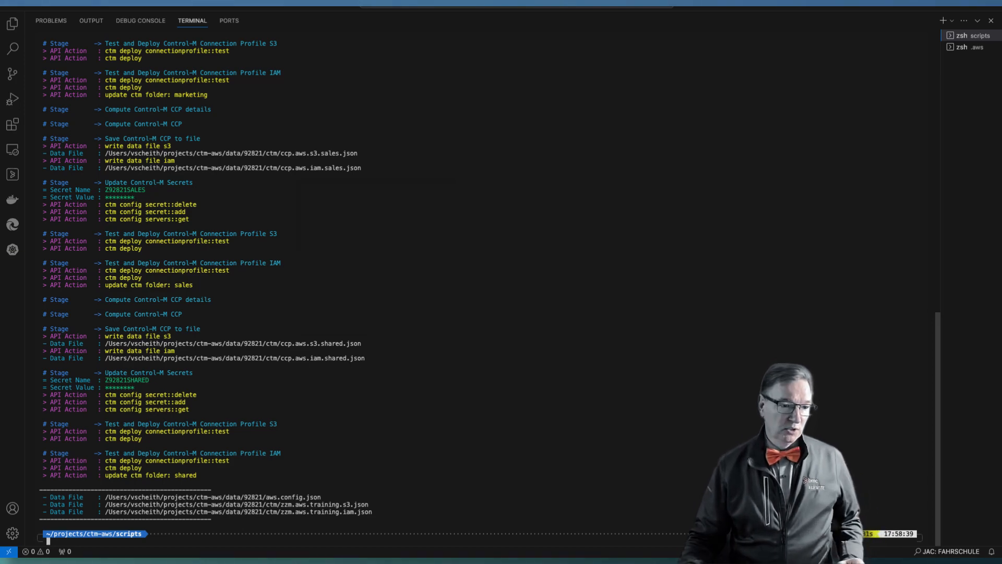
# Open the Jobs-as-Code infrastructure tree and expand the FileTransfer connection profiles down to their definitions
pyautogui.click(13, 176)
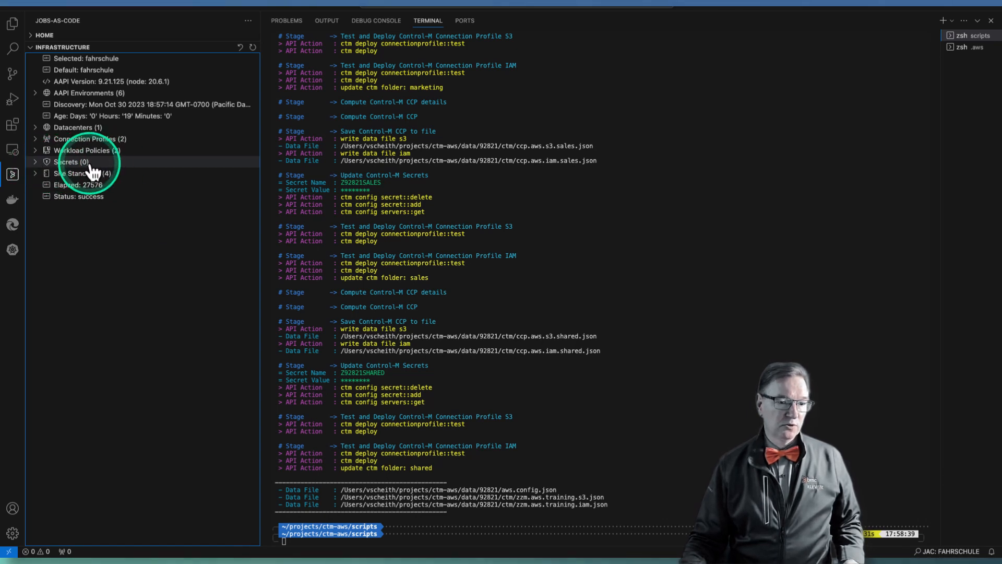
pyautogui.click(36, 139)
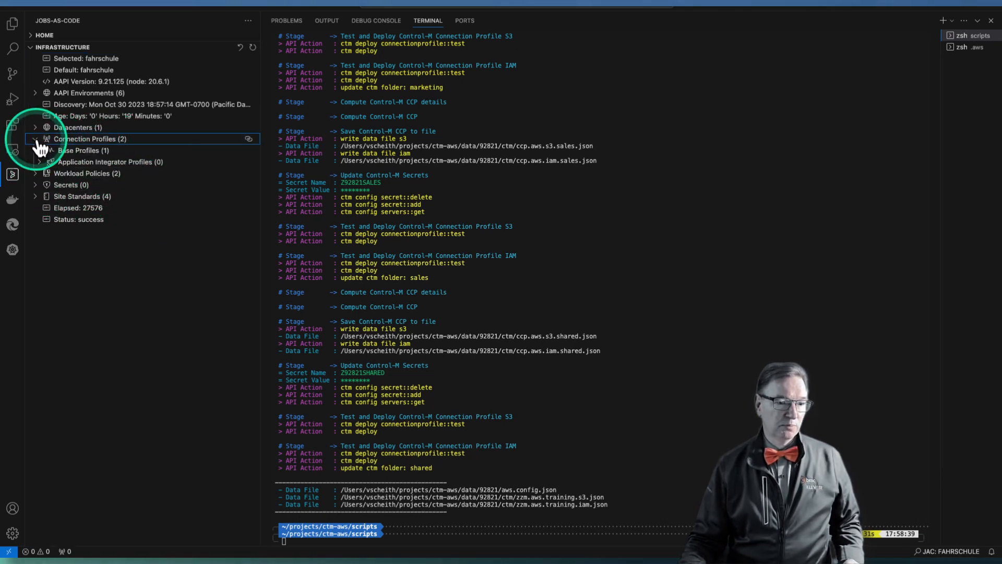
pyautogui.click(42, 153)
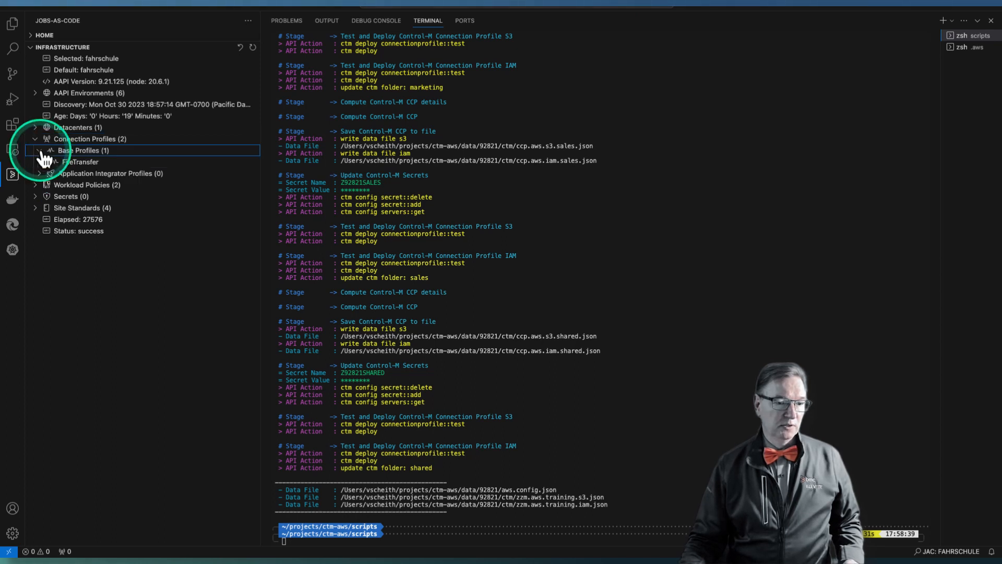
pyautogui.click(45, 163)
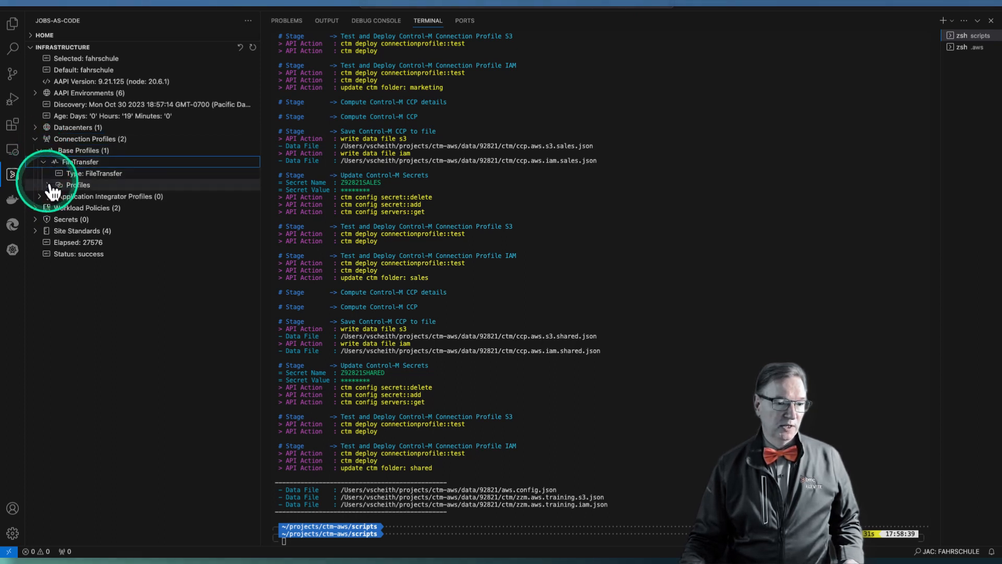
pyautogui.click(48, 186)
pyautogui.click(55, 198)
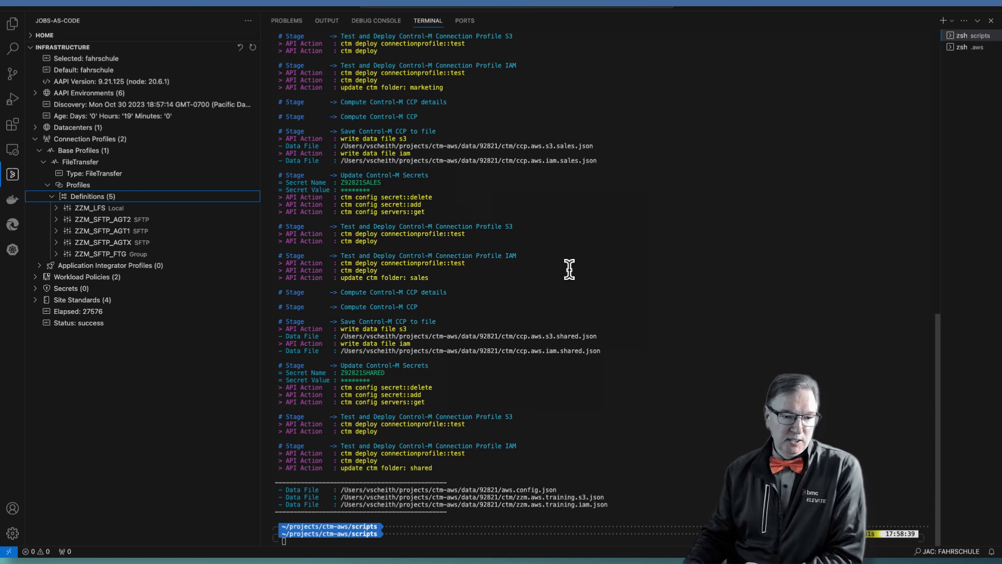
# Refresh the Control-M infrastructure discovery, follow its output log enlarged, and return to the terminal
pyautogui.click(253, 48)
pyautogui.click(905, 525)
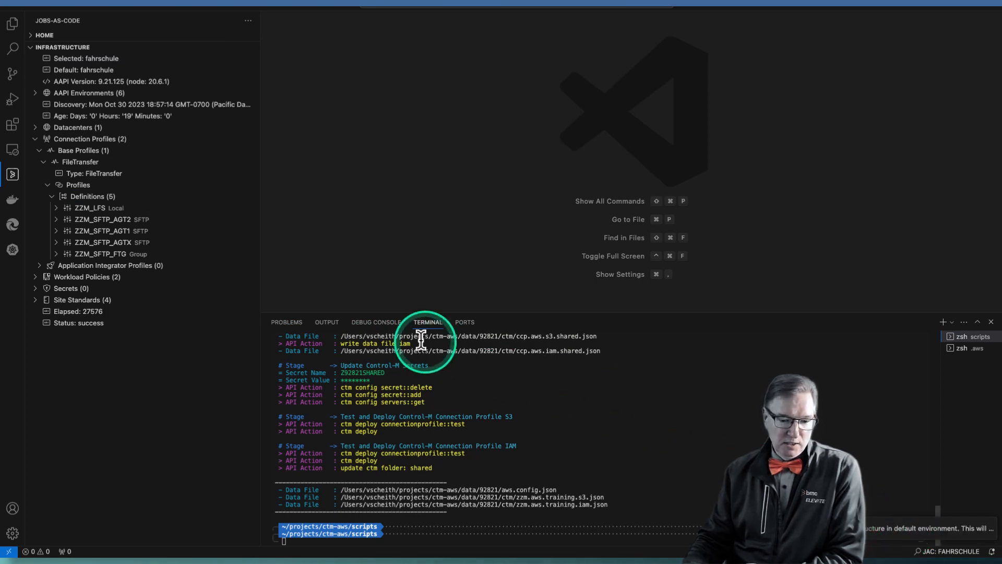
pyautogui.click(327, 323)
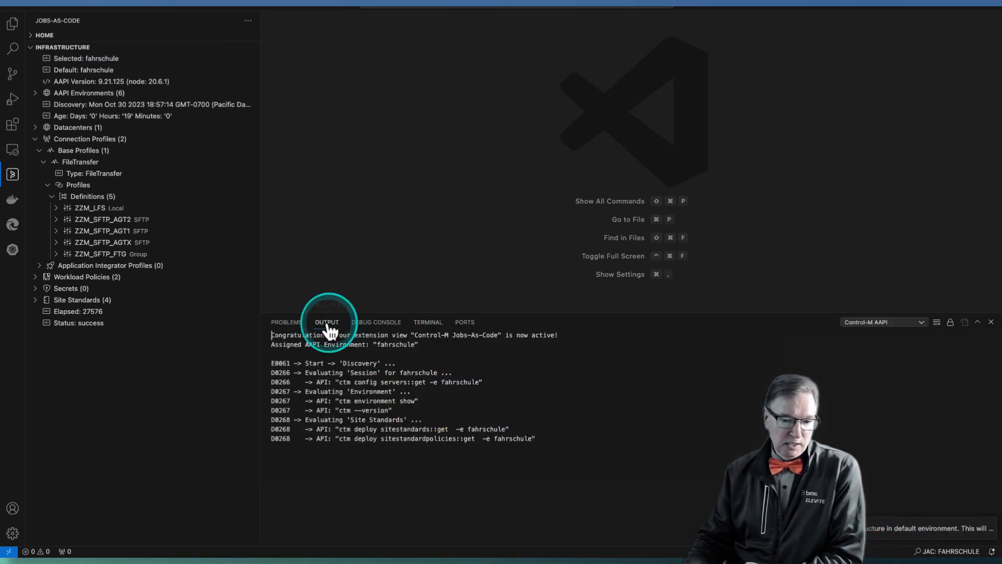
pyautogui.click(977, 322)
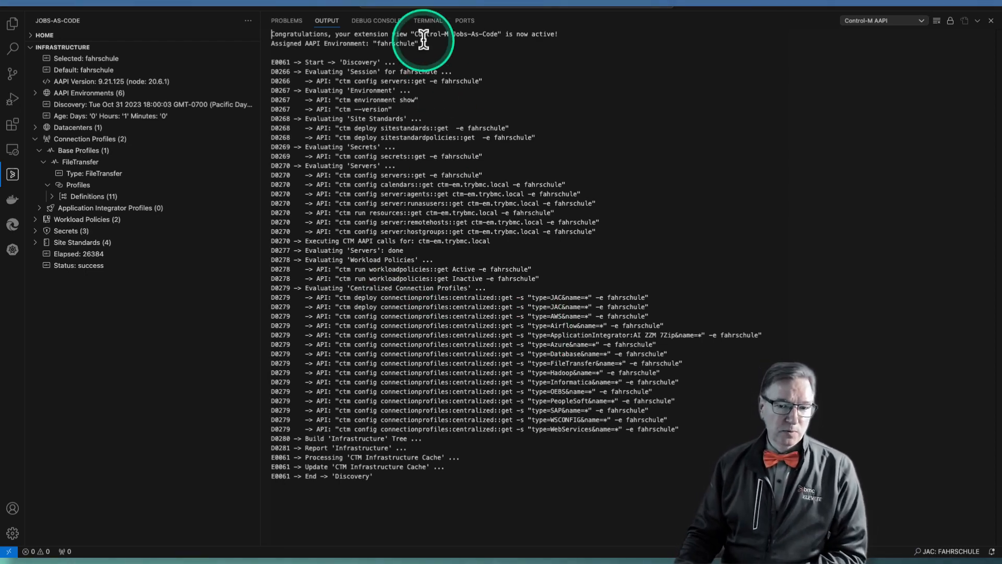
pyautogui.click(428, 20)
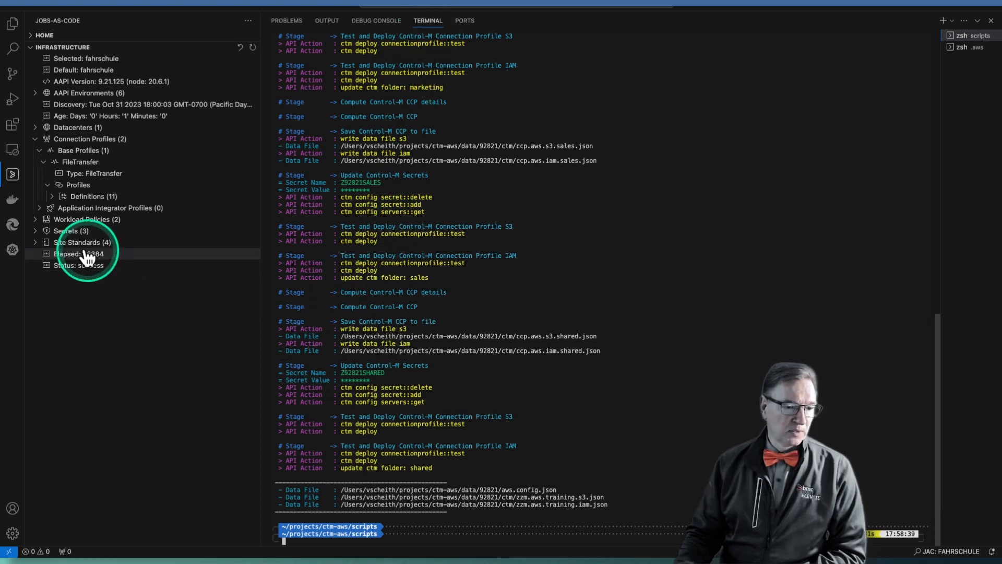
# Expand the secrets and the FileTransfer profile definitions in the infrastructure tree to review the entries
pyautogui.click(35, 231)
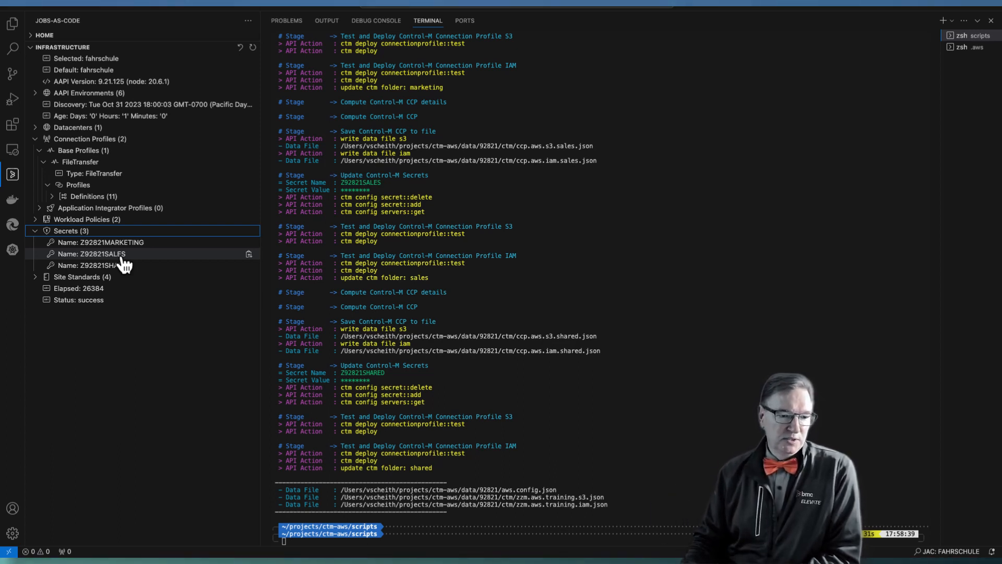
pyautogui.click(52, 197)
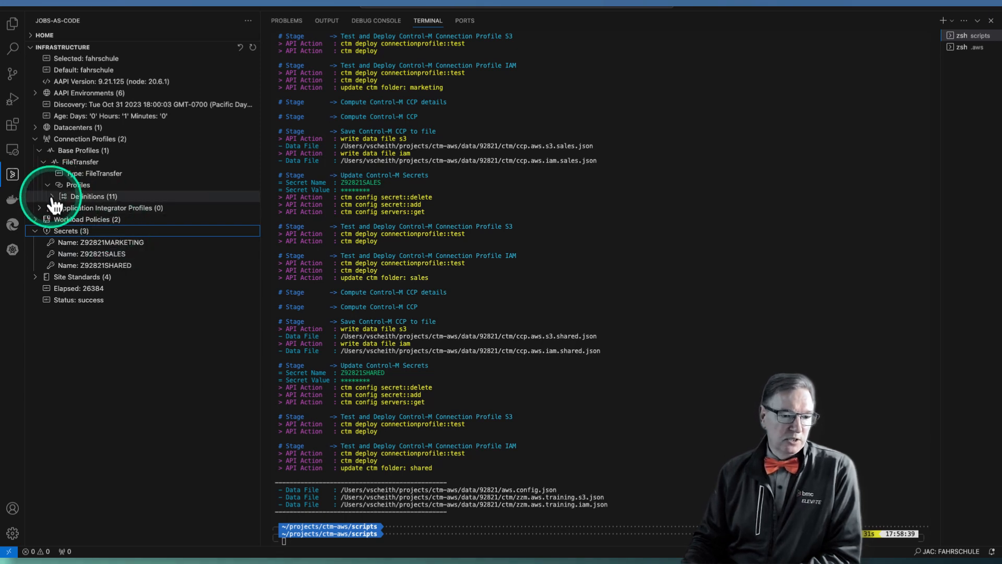
pyautogui.click(53, 198)
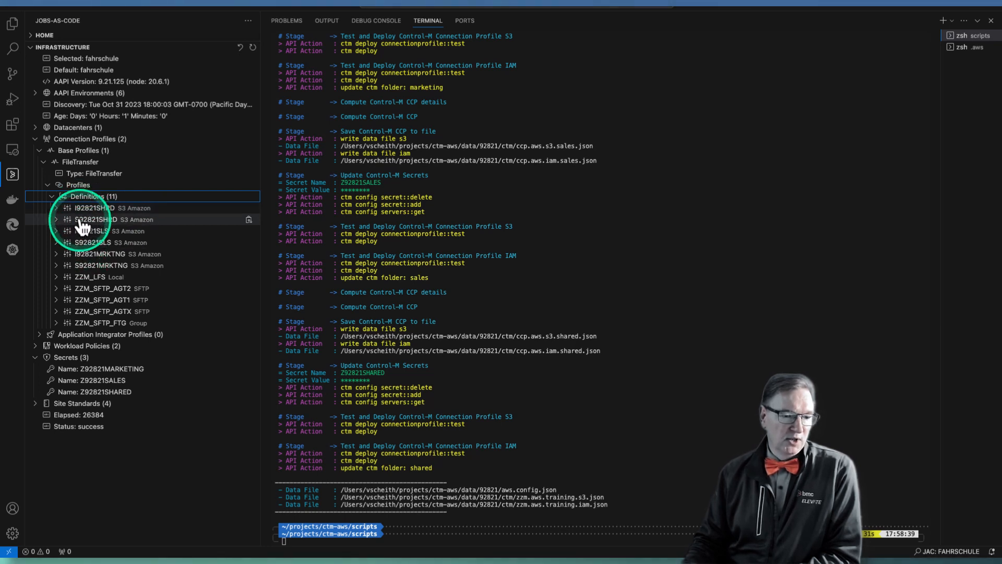
# Examine the I92821SHRD connection profile, including both additional parameters and the full s3.role.arn value, and collapse it
pyautogui.click(56, 209)
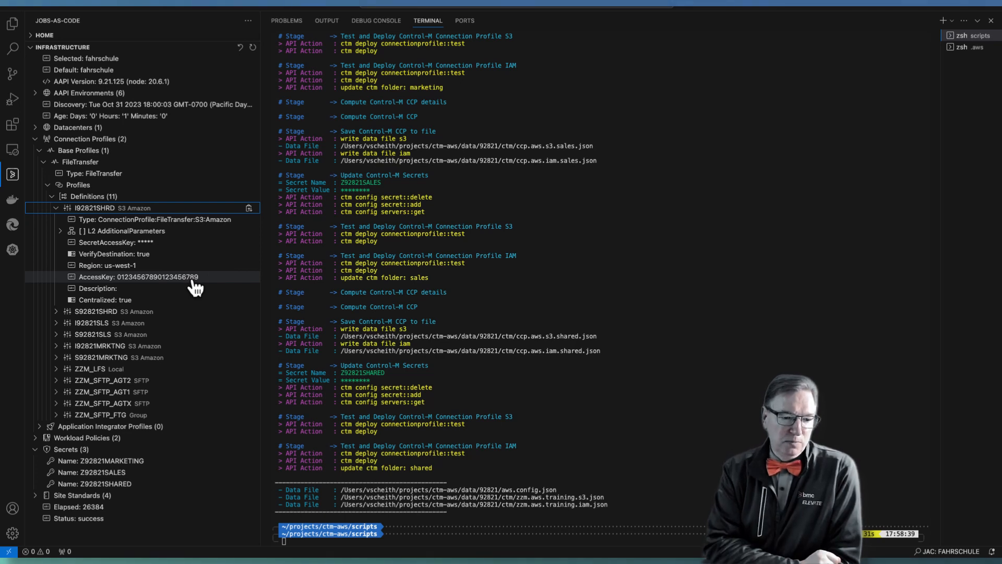
pyautogui.click(157, 265)
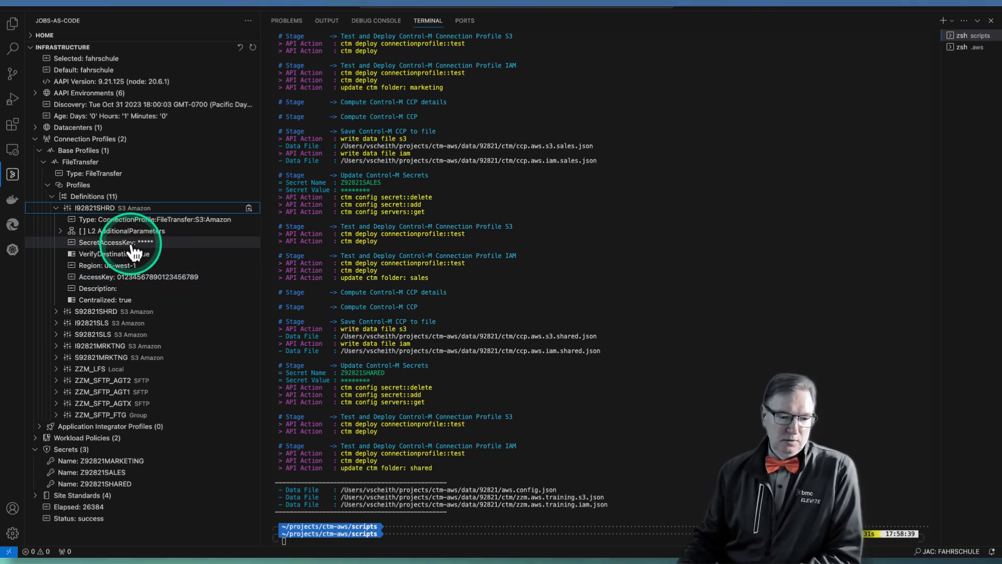
pyautogui.click(62, 232)
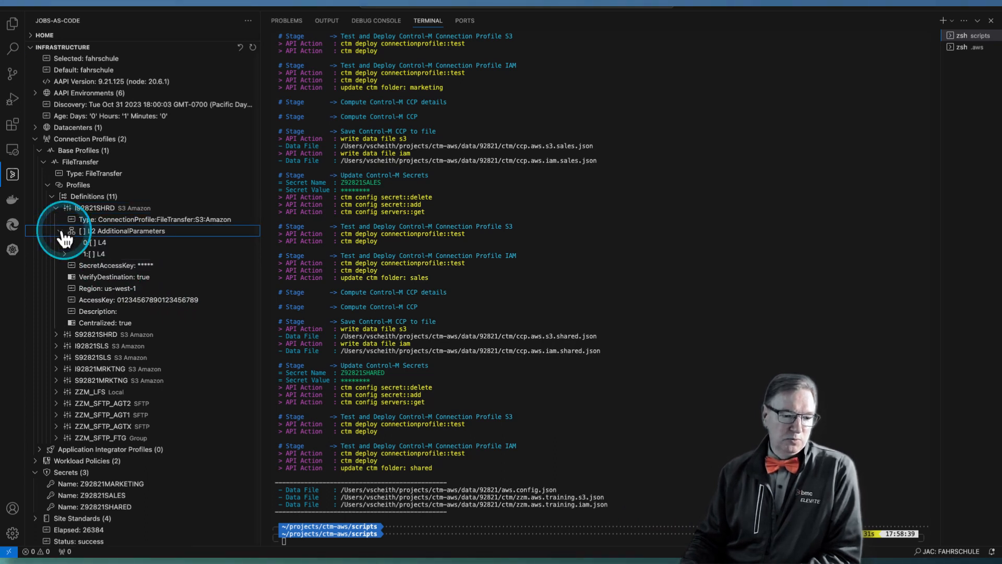
pyautogui.click(61, 232)
pyautogui.click(64, 242)
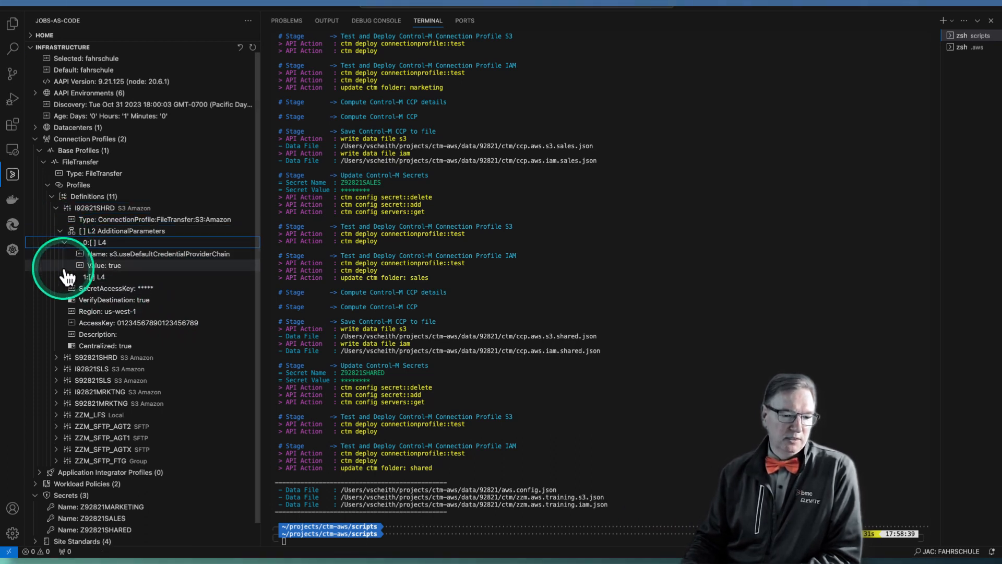
pyautogui.click(65, 277)
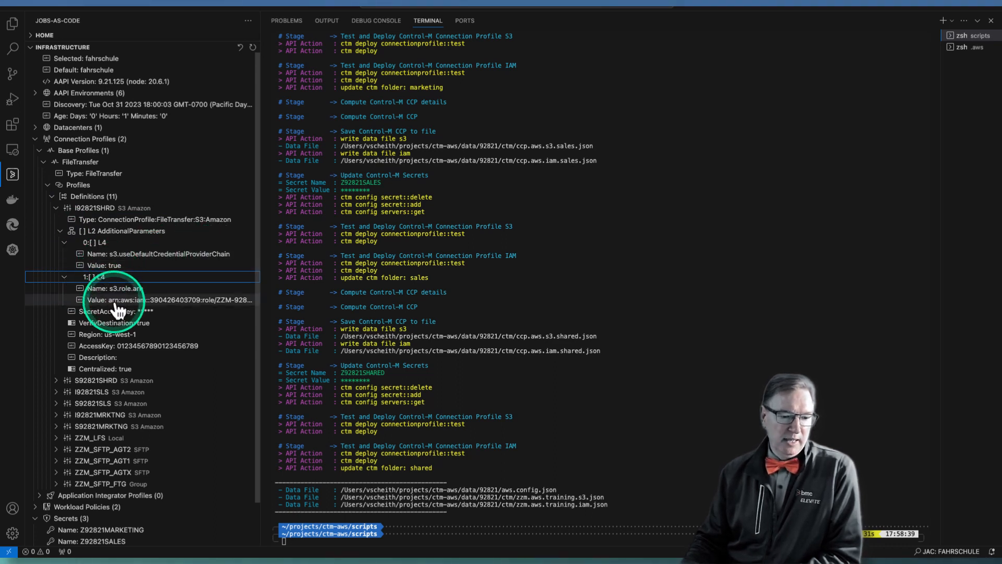
pyautogui.moveTo(262, 304); pyautogui.dragTo(463, 306)
pyautogui.click(360, 302)
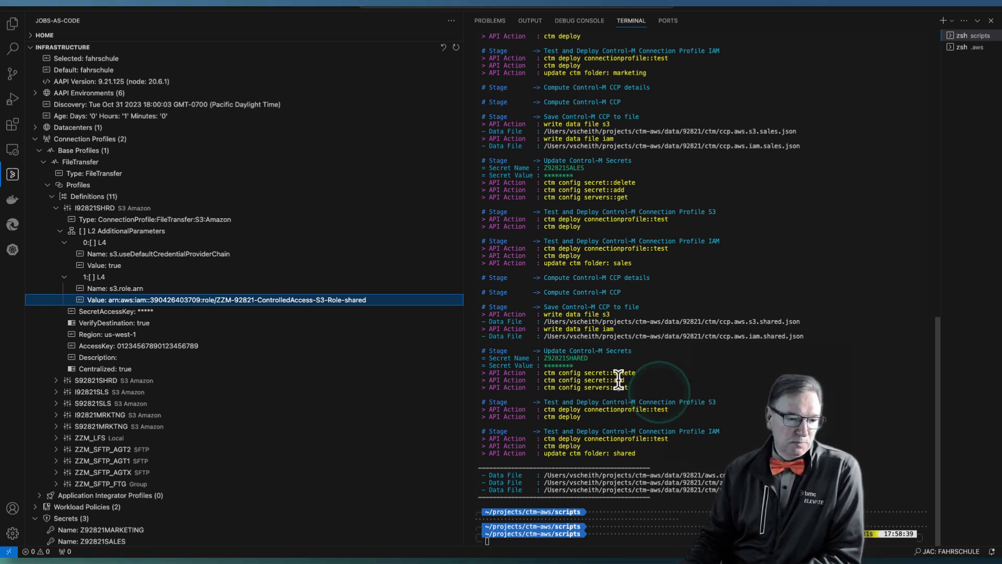
pyautogui.click(56, 208)
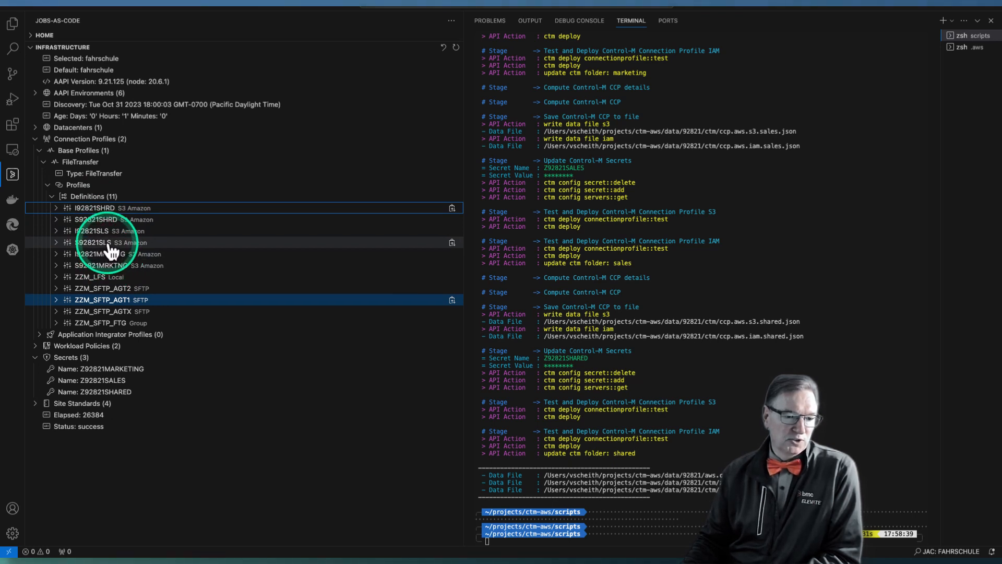
# Expand the S92821SLS connection profile in the infrastructure tree to examine its settings
pyautogui.click(245, 297)
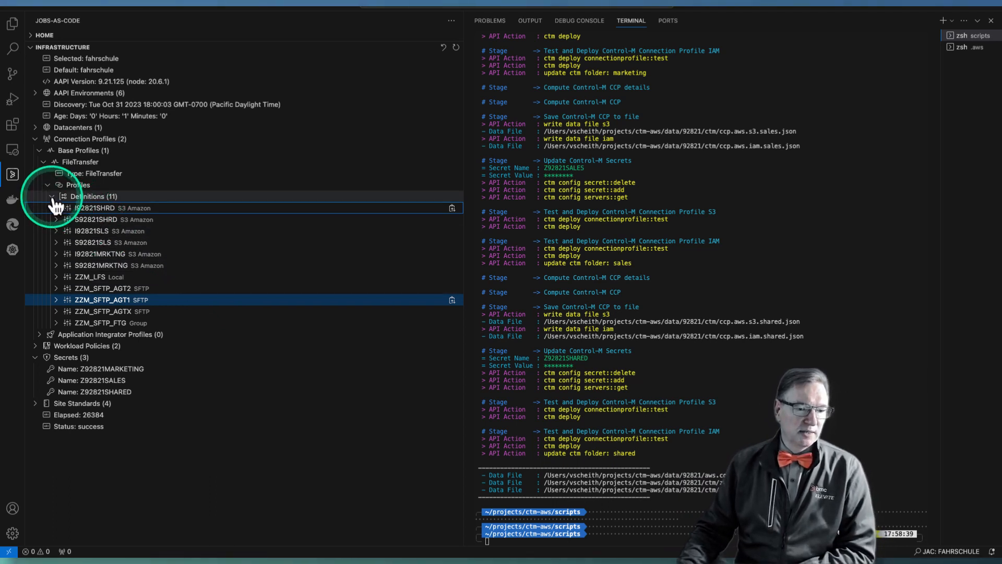
pyautogui.click(56, 244)
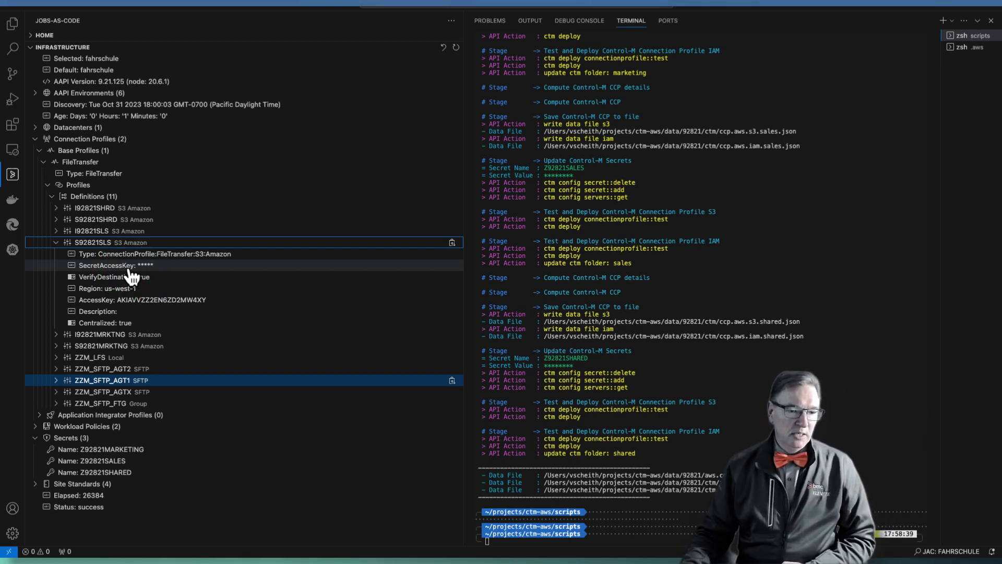
# Show the workspace files in a narrower tree and expand data/92821 down to the contents of its ctm folder
pyautogui.click(17, 29)
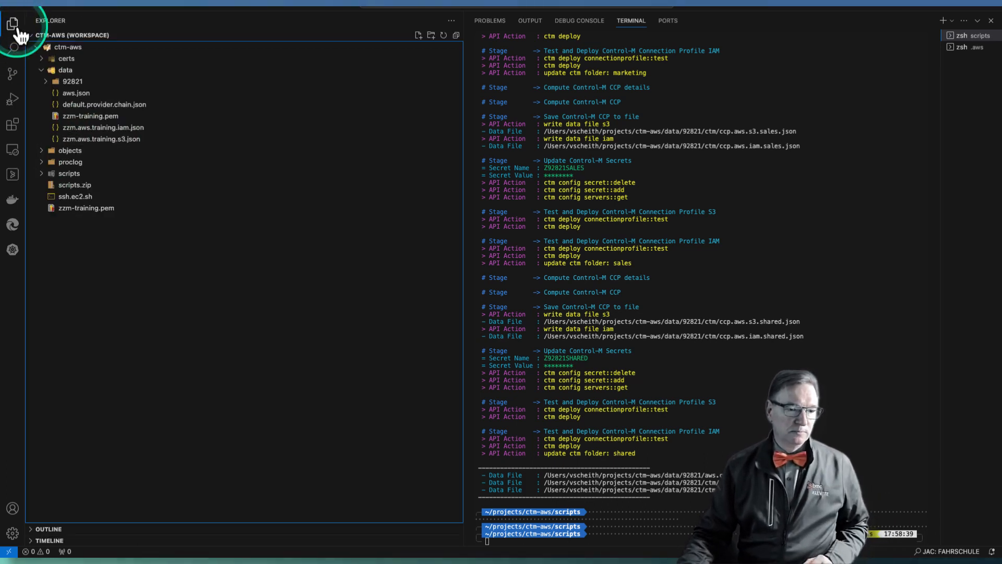
pyautogui.click(47, 82)
pyautogui.moveTo(460, 228); pyautogui.dragTo(286, 224)
pyautogui.click(52, 93)
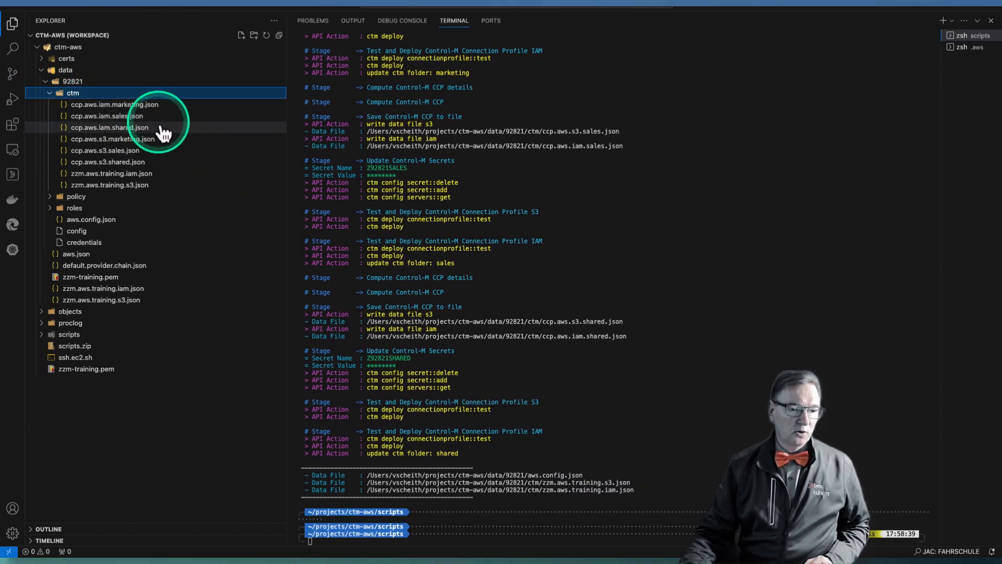
# Open ccp.aws.iam.marketing.json and highlight its AccessKey and SecretAccessKey values for review
pyautogui.click(146, 107)
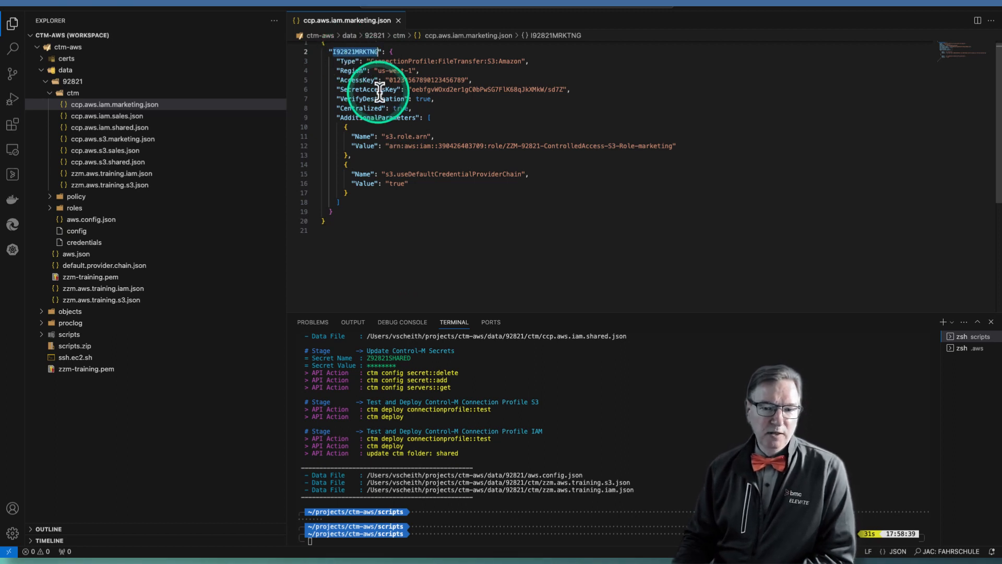
pyautogui.doubleClick(426, 80)
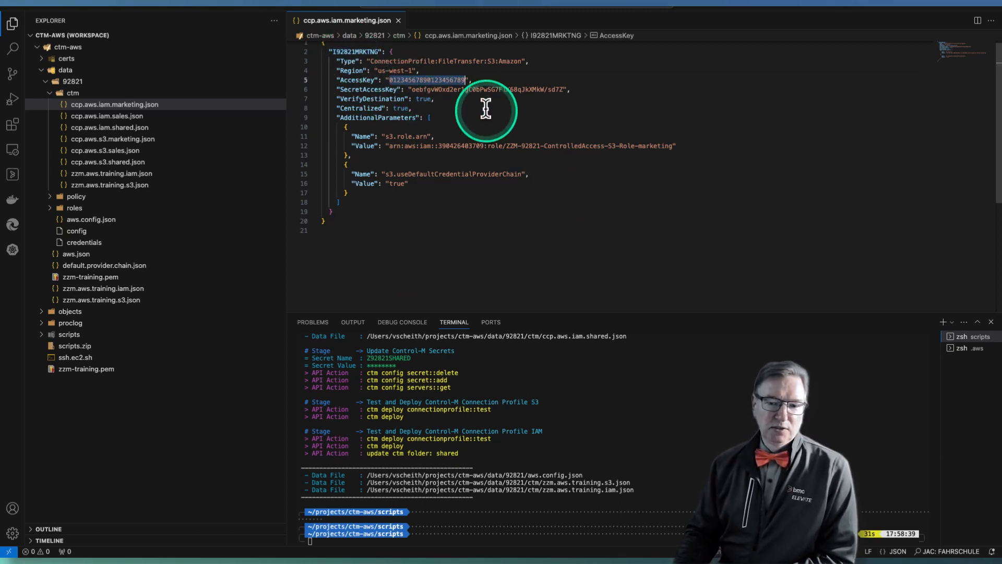
pyautogui.doubleClick(481, 89)
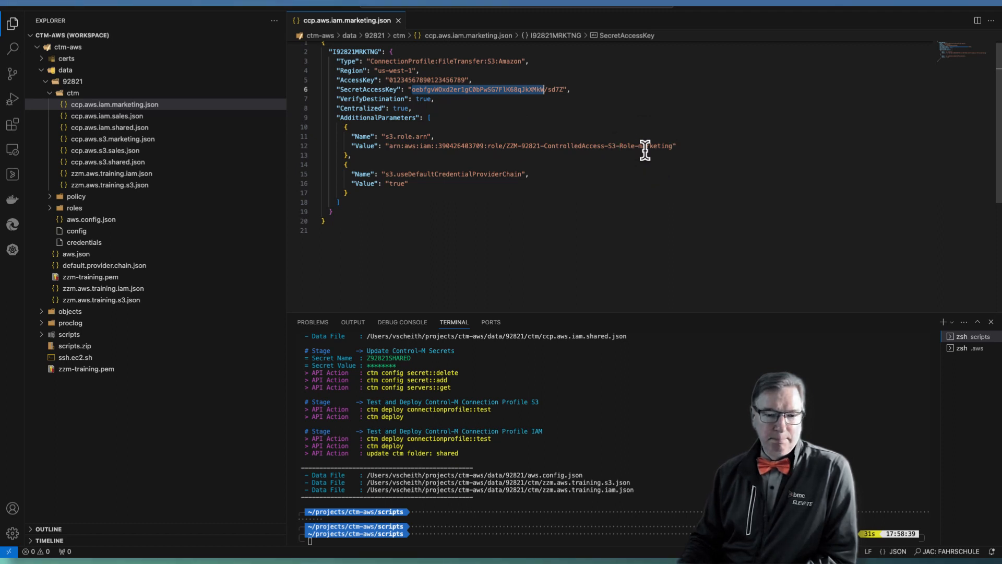
# Open ccp.aws.s3.marketing.json and highlight its AccessKey value and the Secret reference inside SecretAccessKey
pyautogui.click(160, 140)
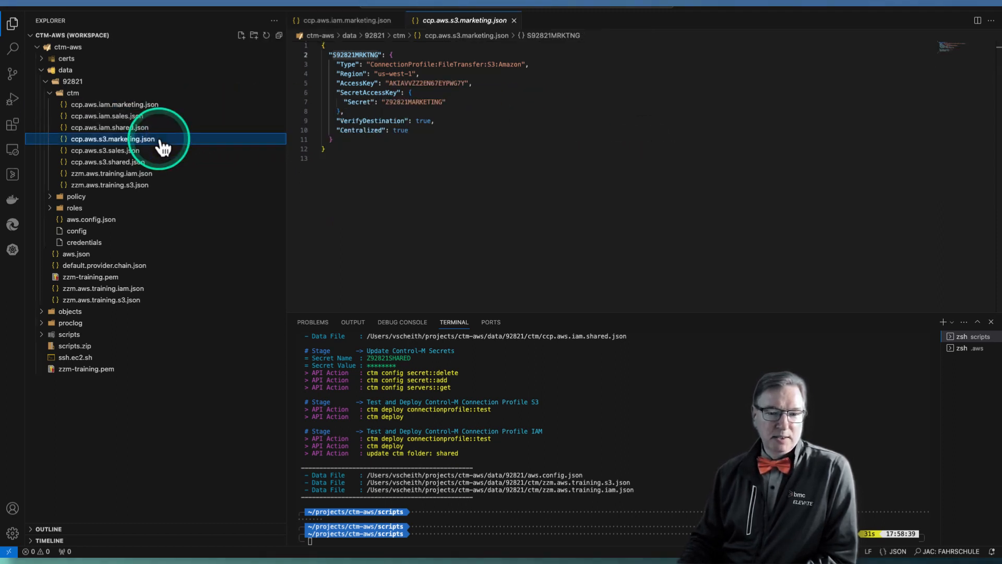
pyautogui.doubleClick(397, 83)
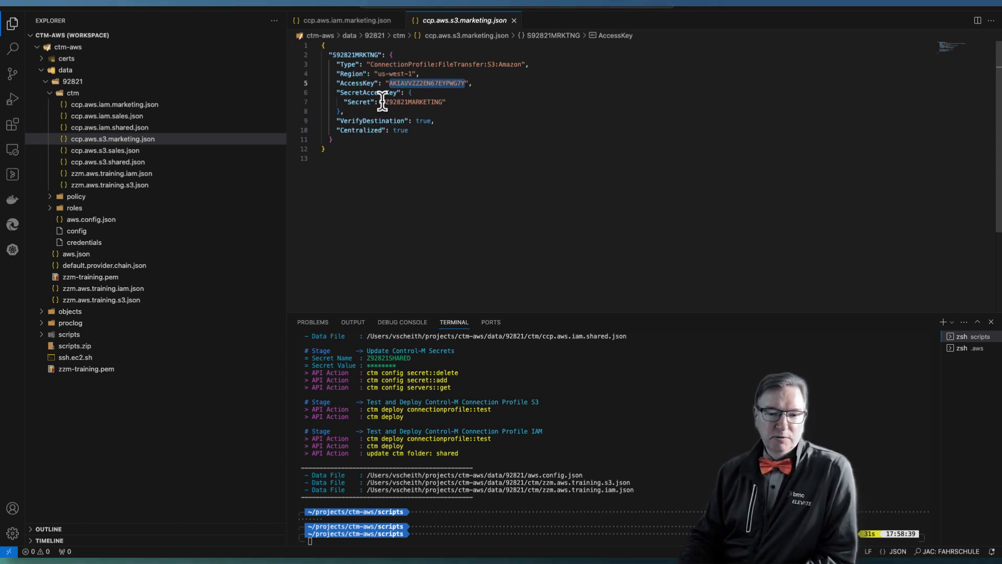
pyautogui.moveTo(408, 95); pyautogui.dragTo(412, 112)
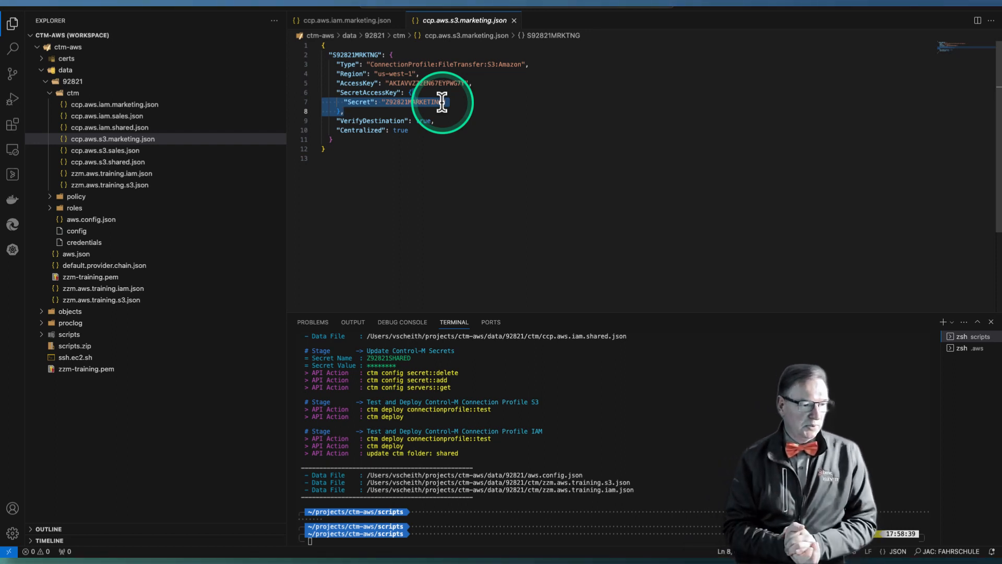
# Run the Control-M Build on ccp.aws.s3.marketing.json and view its output log enlarged
pyautogui.rightClick(543, 108)
pyautogui.moveTo(621, 196)
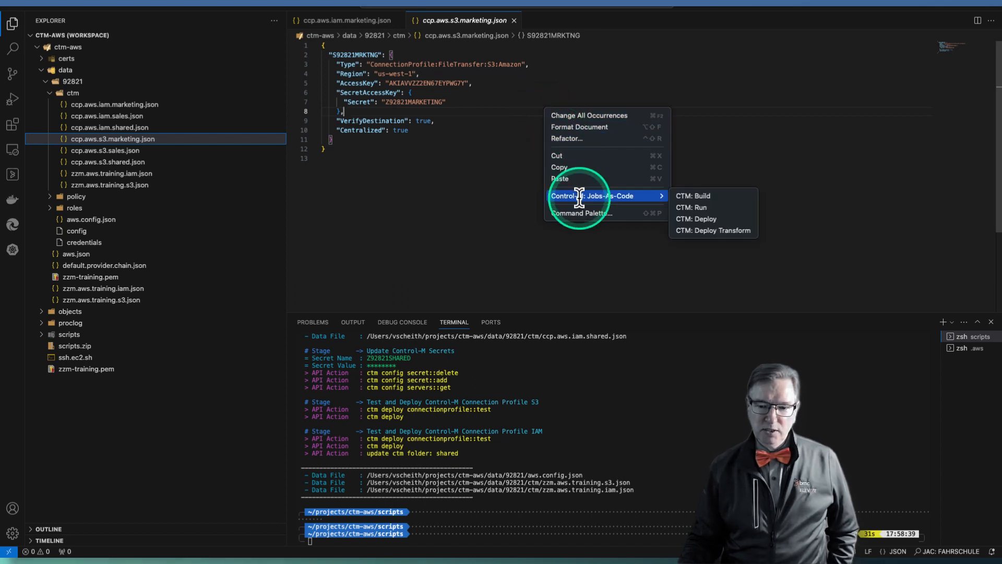
pyautogui.click(721, 196)
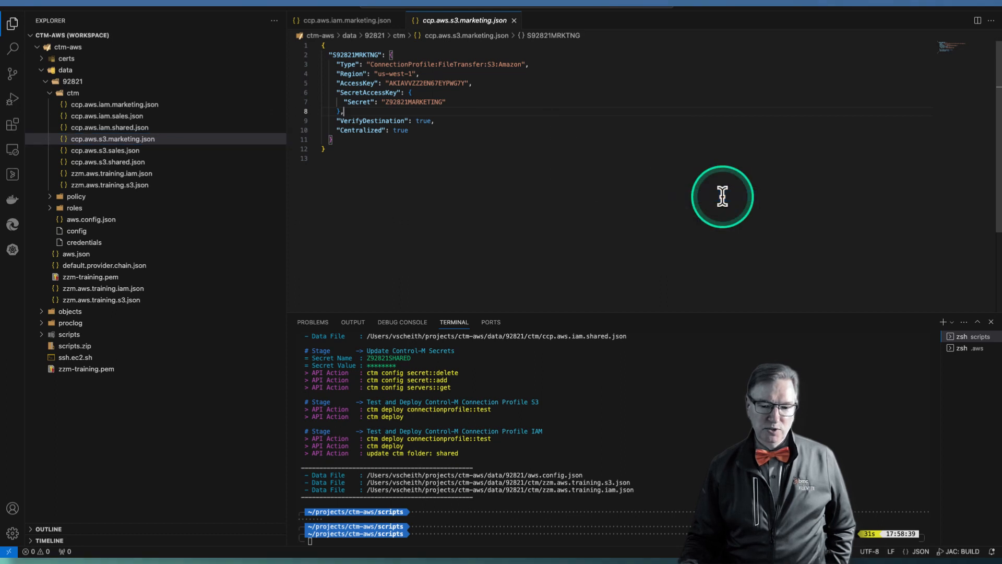
pyautogui.click(352, 322)
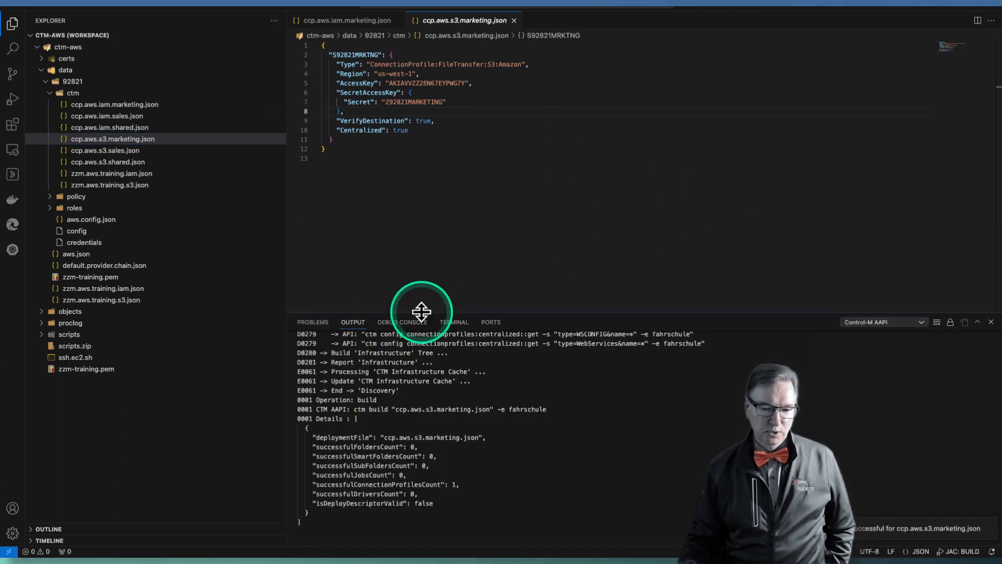
pyautogui.moveTo(421, 311); pyautogui.dragTo(425, 230)
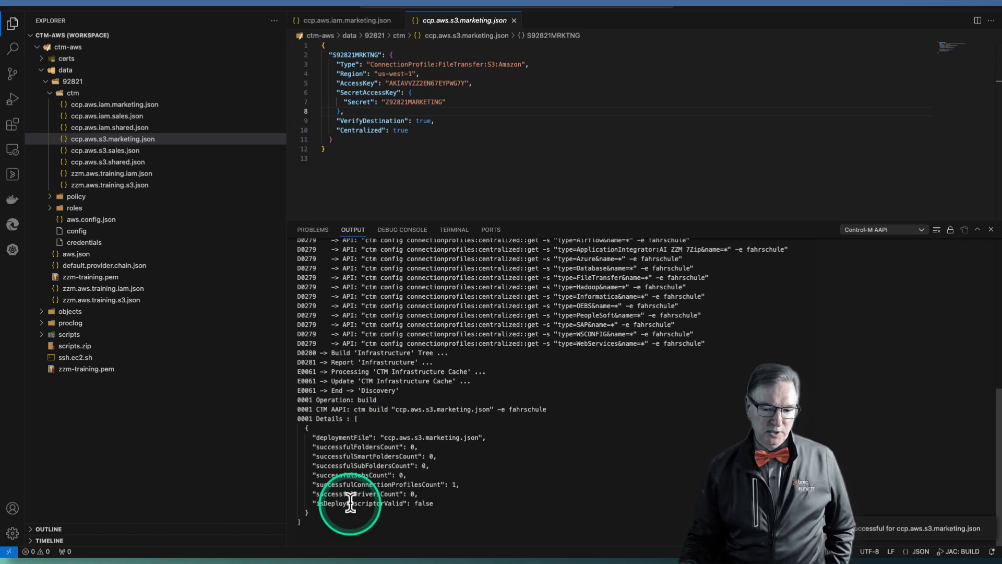
# Run the Control-M Build on ccp.aws.iam.marketing.json
pyautogui.click(135, 105)
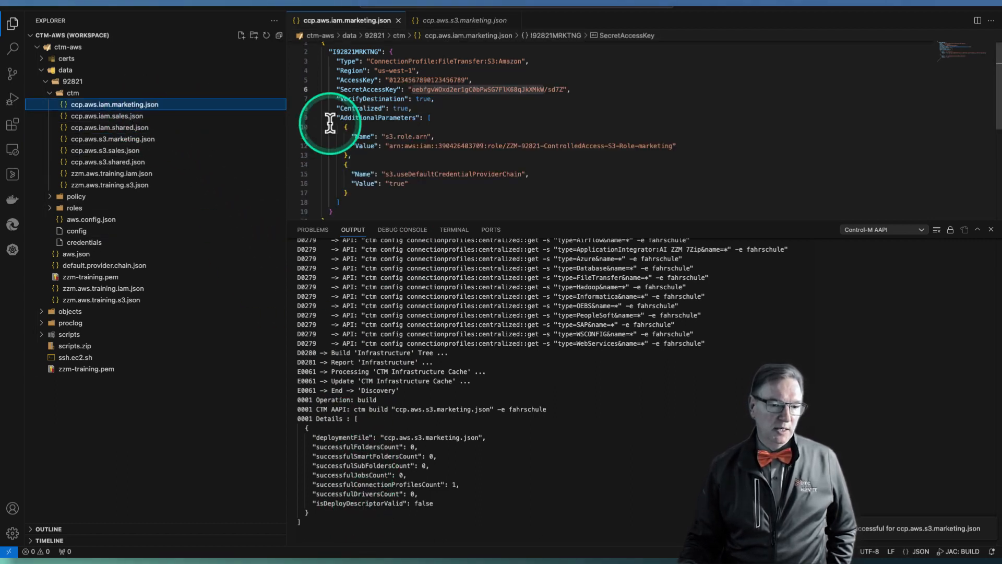
pyautogui.rightClick(572, 118)
pyautogui.moveTo(590, 201)
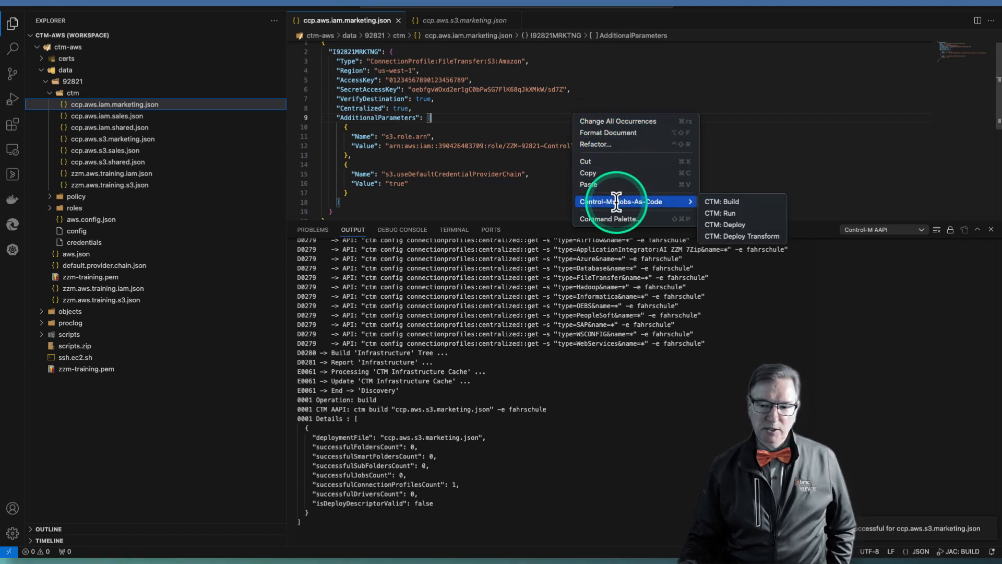
pyautogui.click(742, 202)
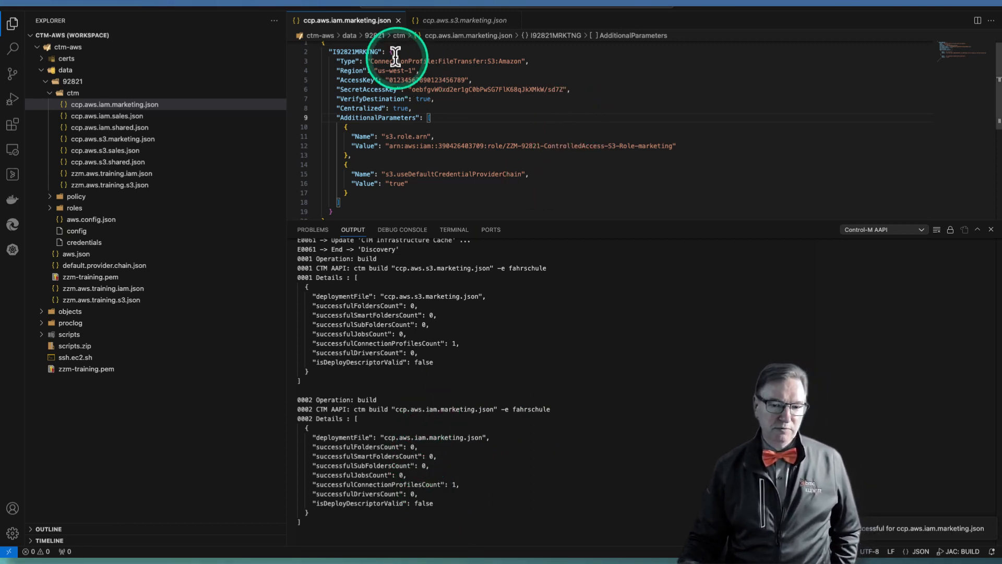
# Rename the connection profile in ccp.aws.iam.marketing.json to I92821T1K
pyautogui.rightClick(635, 80)
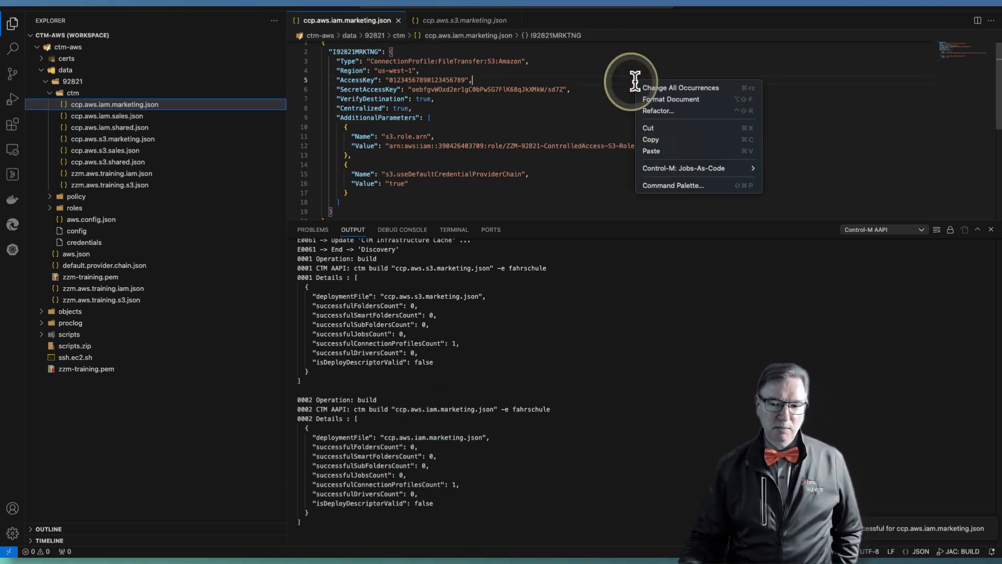
pyautogui.click(377, 52)
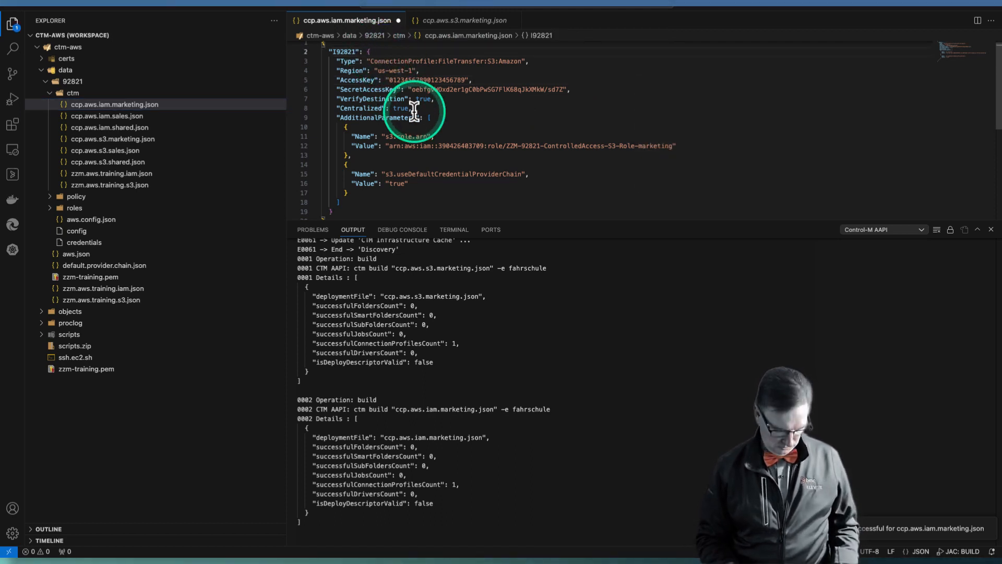
pyautogui.write('T1K')
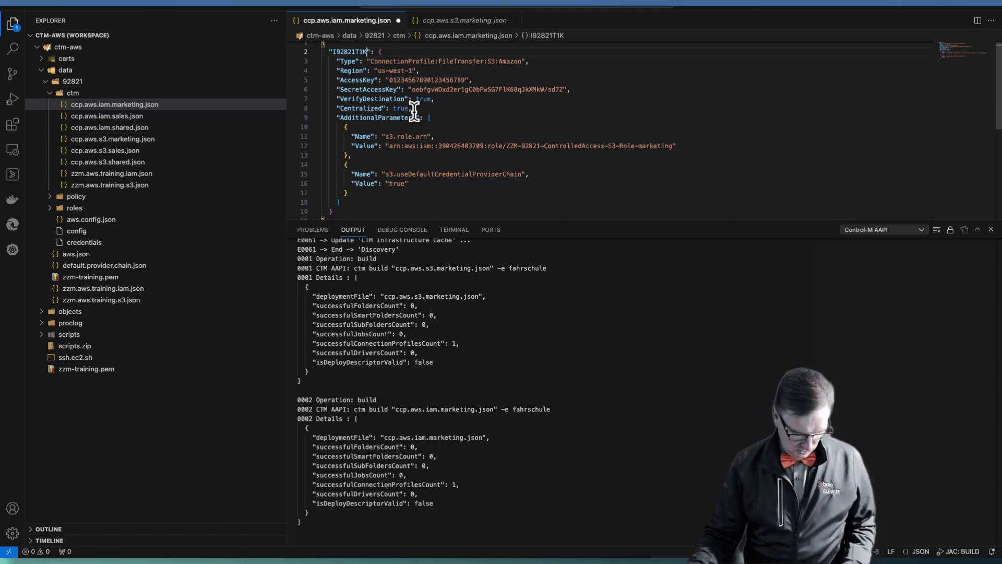
# Build the IAM marketing file again with the renamed I92821T1K profile
pyautogui.rightClick(559, 105)
pyautogui.click(624, 193)
pyautogui.click(711, 194)
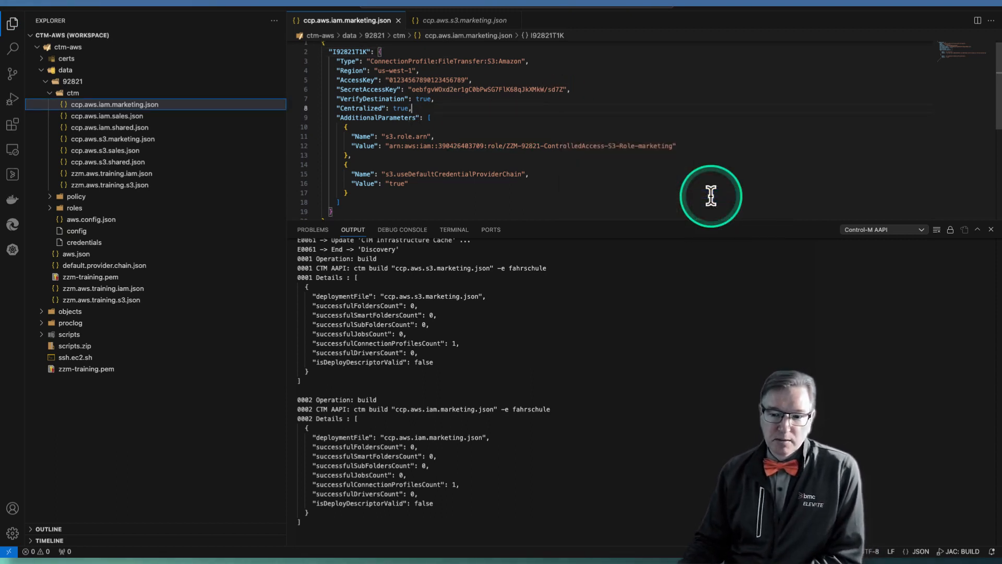
# Deploy the I92821T1K connection profile from ccp.aws.iam.marketing.json to Control-M and shrink the output area
pyautogui.rightClick(685, 120)
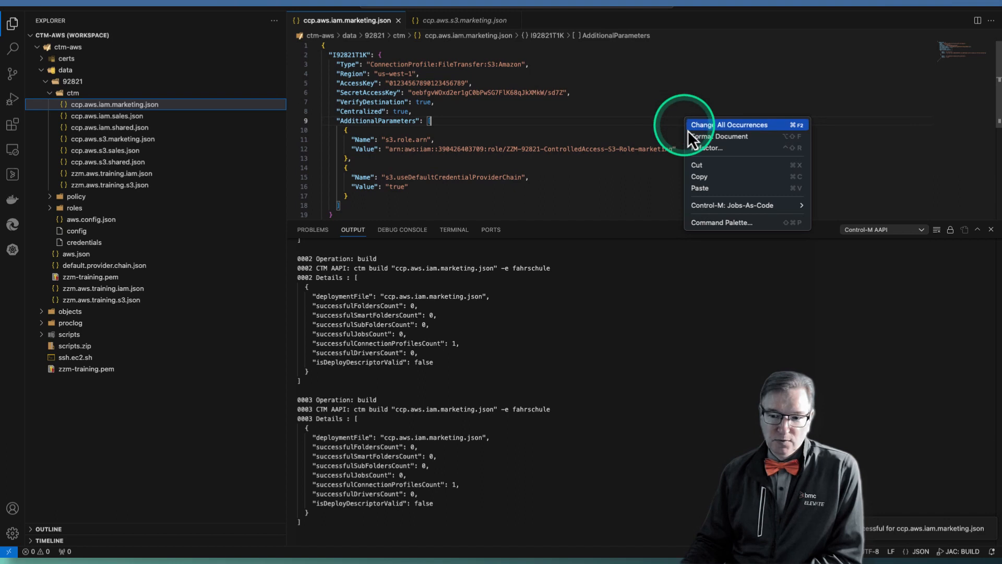
pyautogui.moveTo(754, 206)
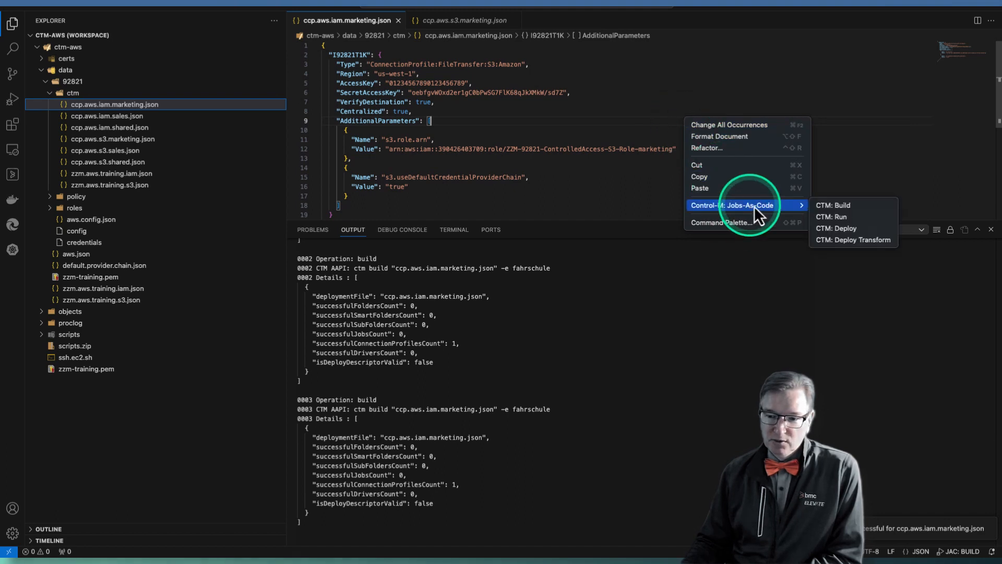
pyautogui.click(838, 227)
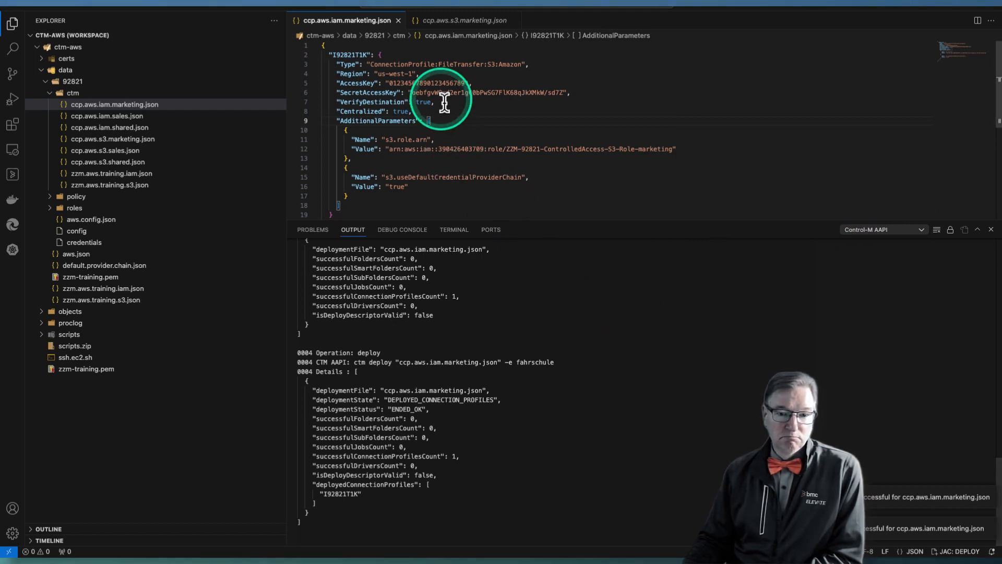
pyautogui.moveTo(492, 222); pyautogui.dragTo(503, 342)
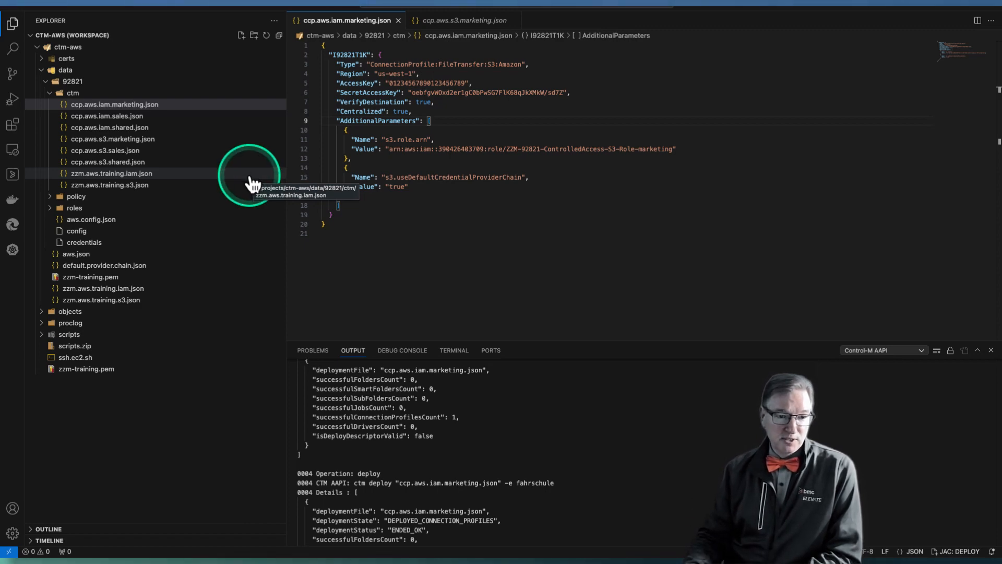
pyautogui.hotkey('ctrl', 'Left')
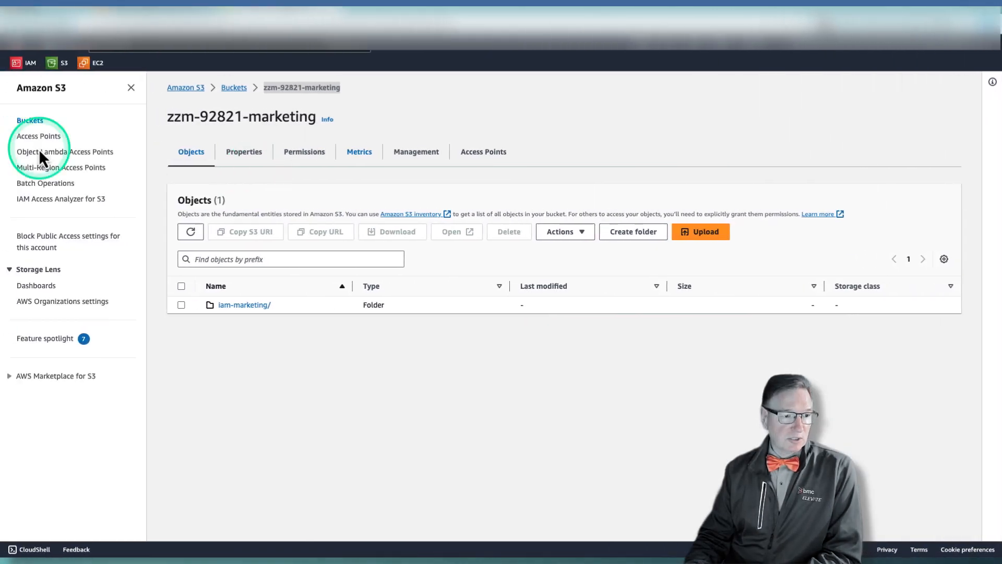
pyautogui.hotkey('ctrl', 'Left')
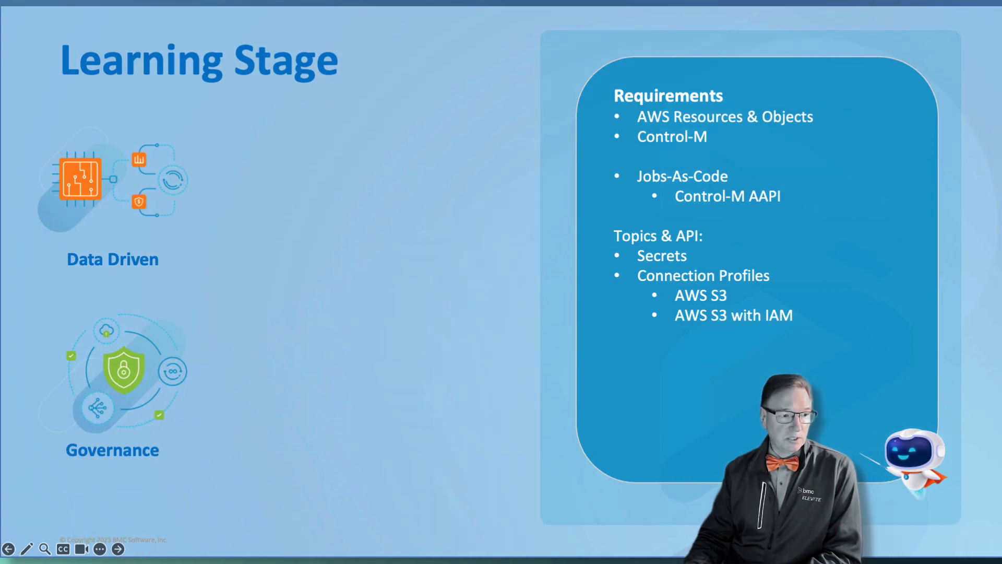
pyautogui.press('Right')
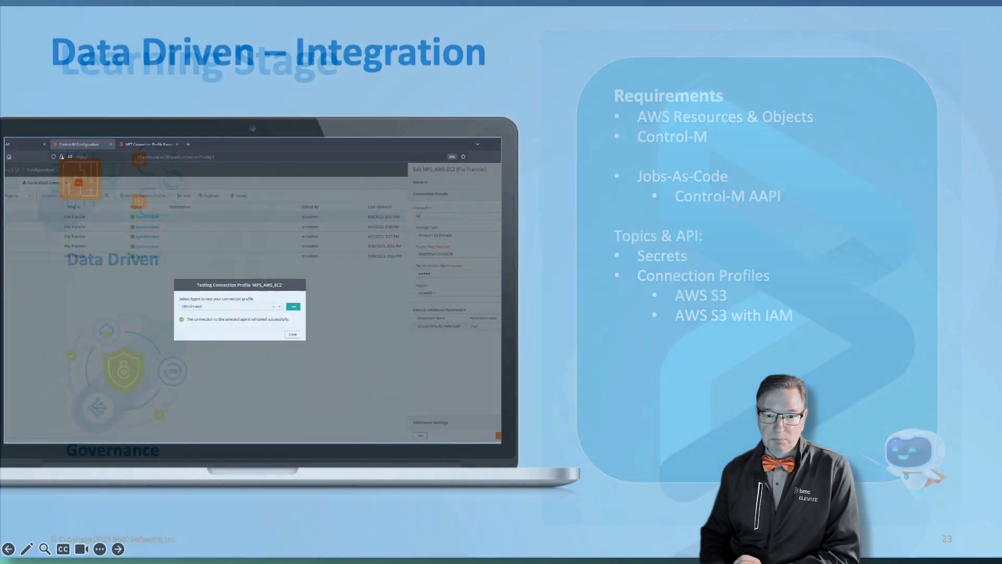
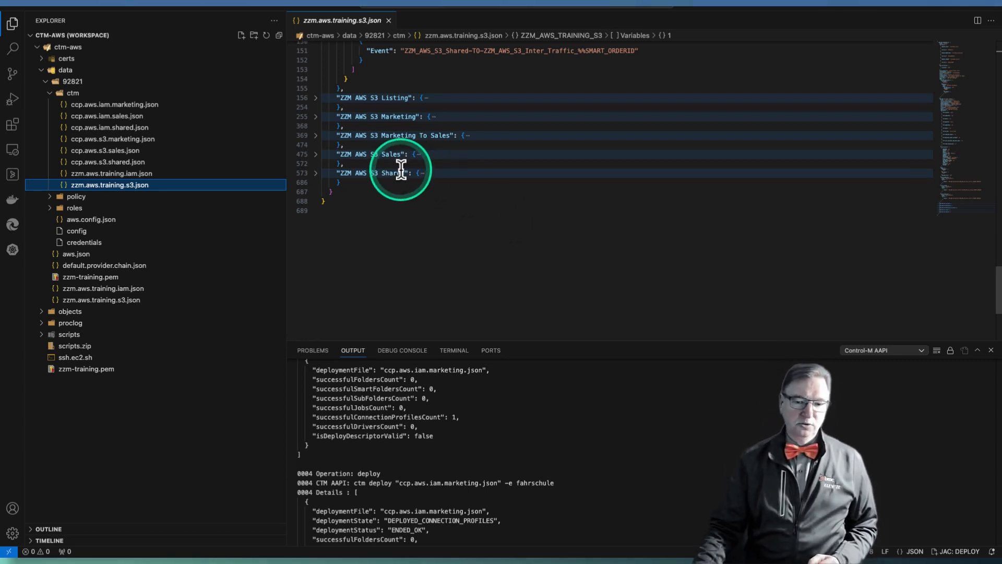
# Examine the ZZM AWS S3 Marketing To Sales job definition in zzm.aws.training.s3.json and collapse it again
pyautogui.click(316, 137)
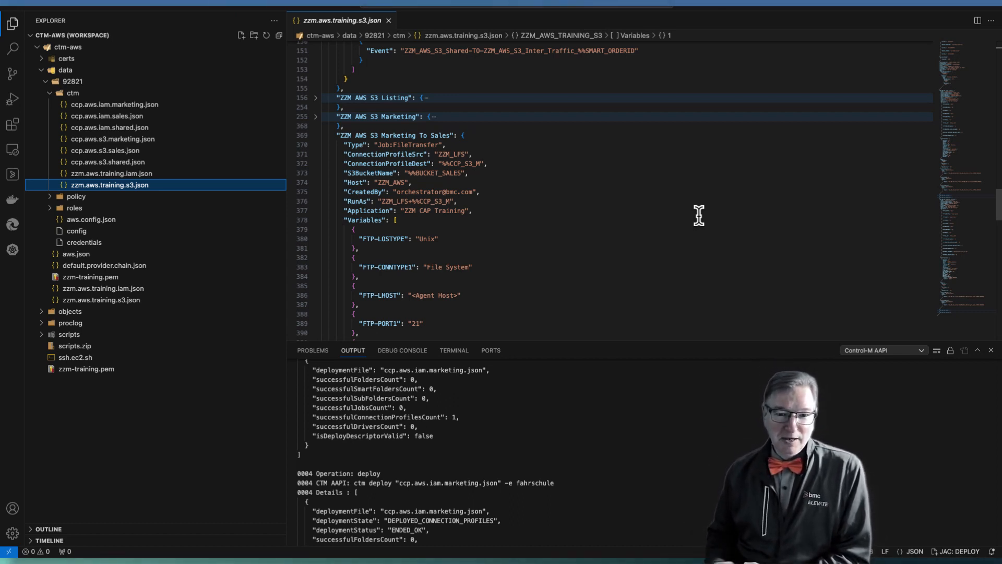
pyautogui.scroll(-3, 546, 184)
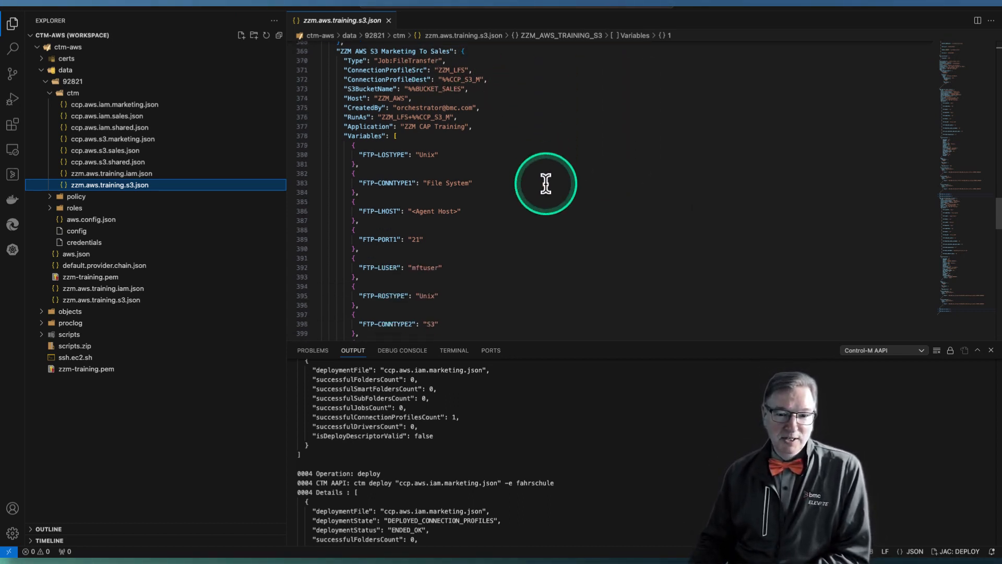
pyautogui.scroll(1, 545, 184)
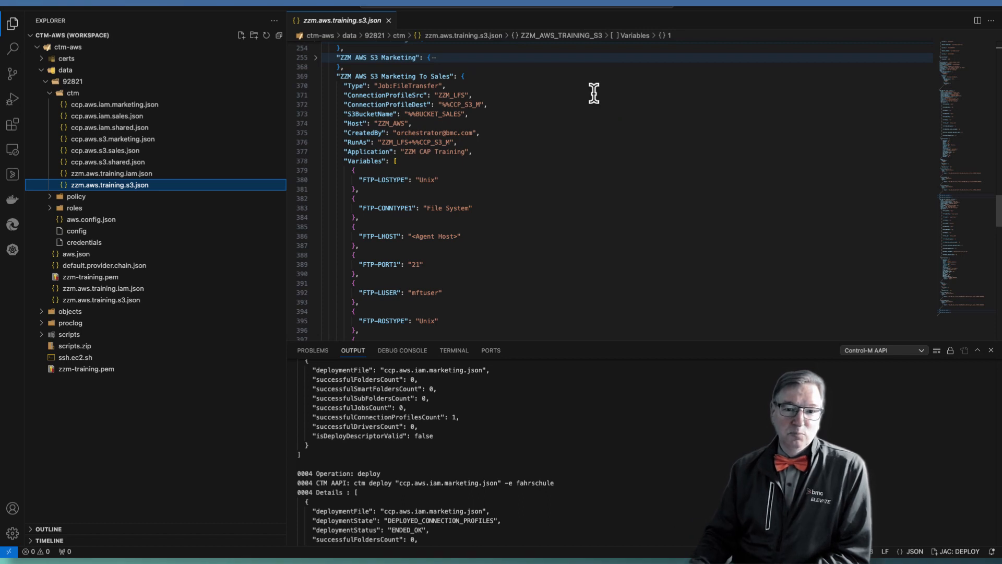
pyautogui.scroll(3, 603, 94)
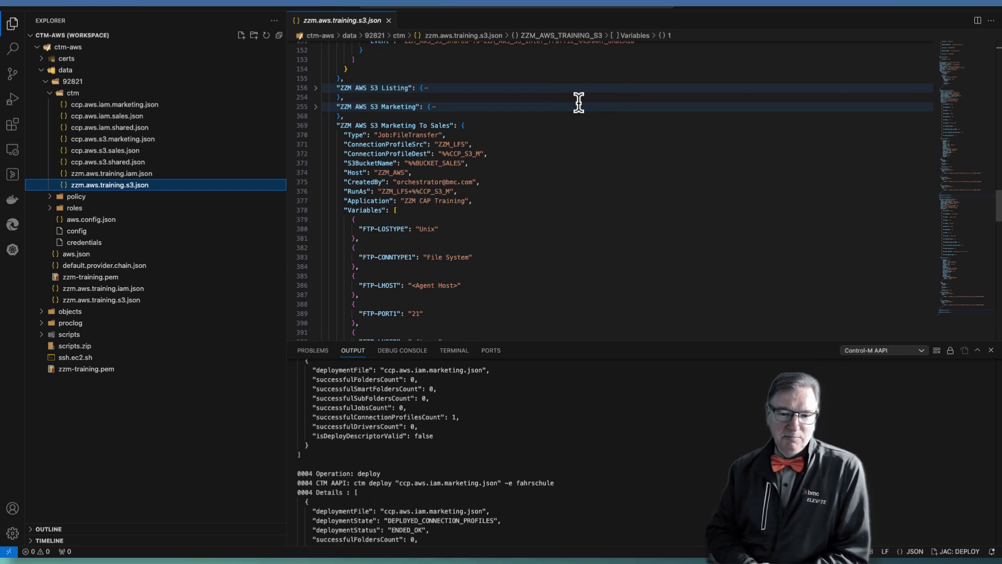
pyautogui.scroll(-1, 579, 102)
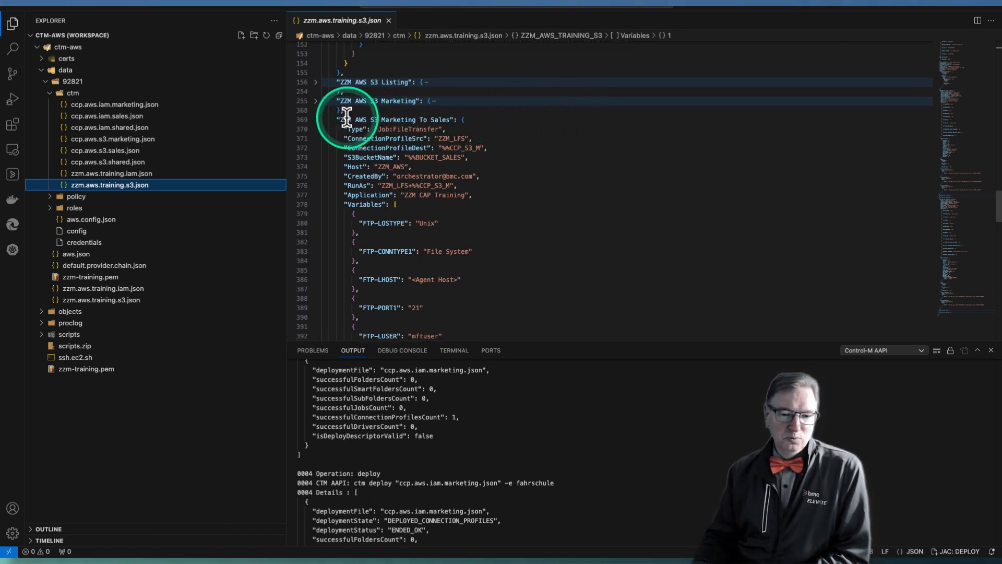
pyautogui.click(315, 120)
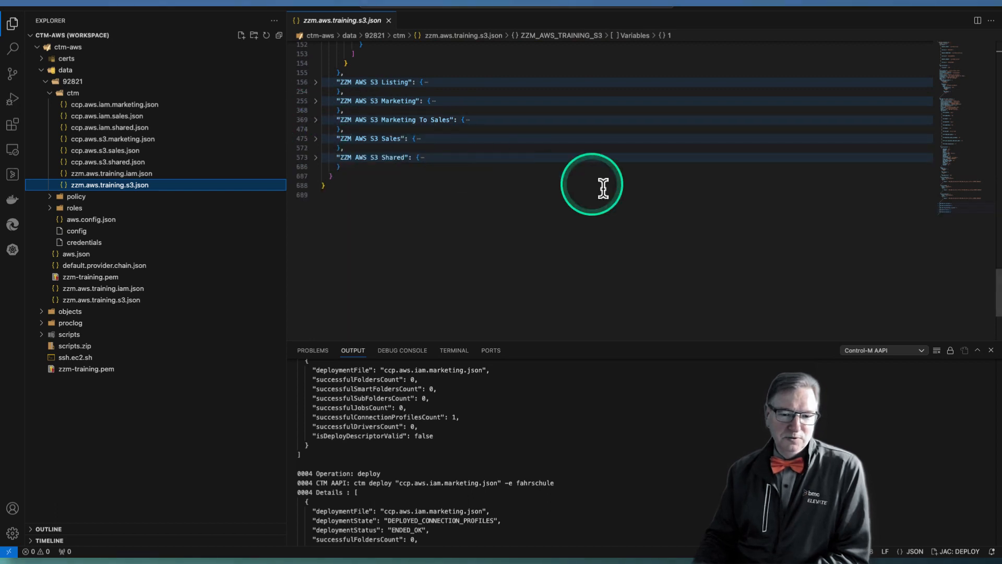
# Build the ZZM_AWS_TRAINING_S3 job folder definition in zzm.aws.training.s3.json with the Control-M Jobs-as-Code command
pyautogui.scroll(5, 613, 196)
pyautogui.scroll(15, 614, 197)
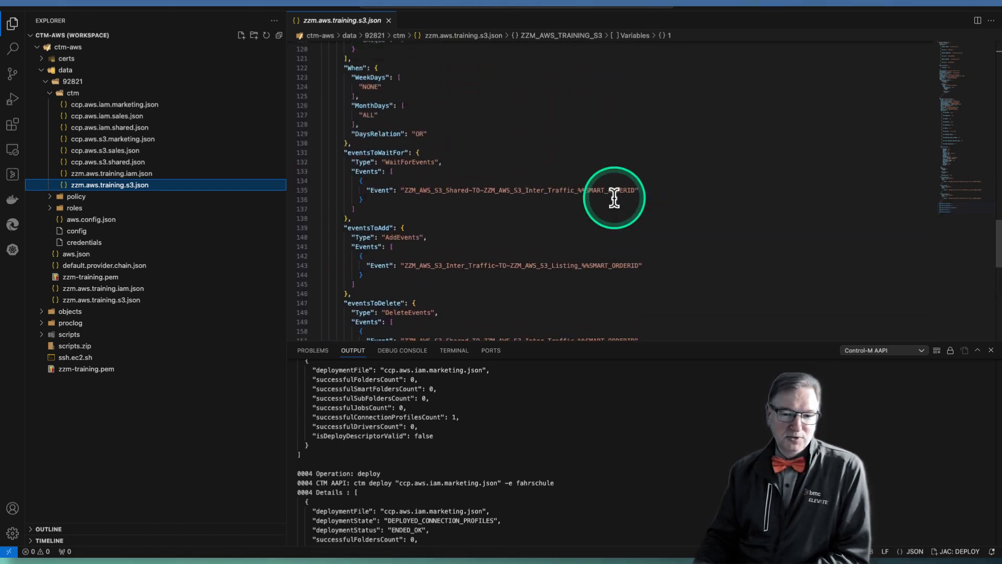
pyautogui.scroll(20, 614, 196)
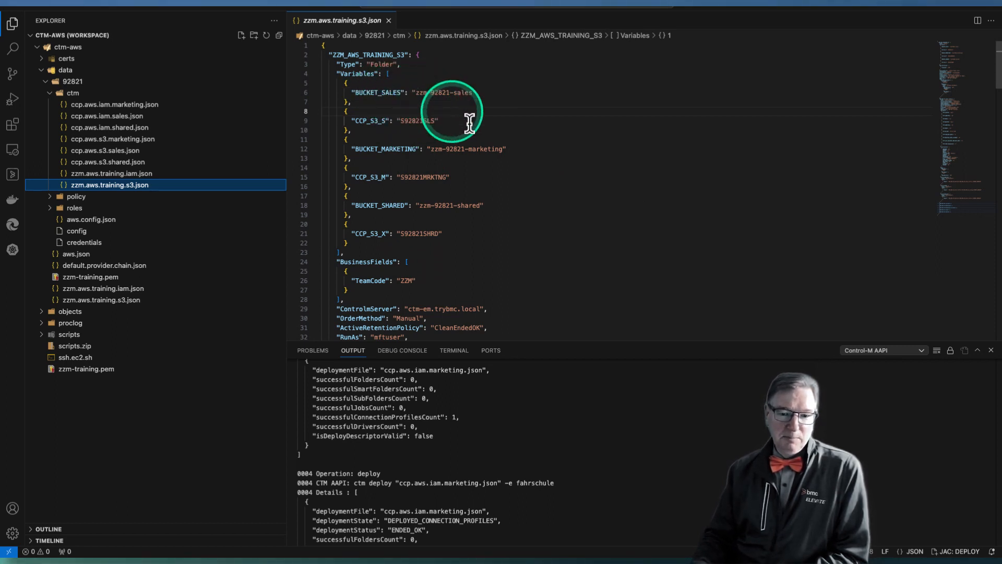
pyautogui.rightClick(581, 157)
pyautogui.moveTo(638, 238)
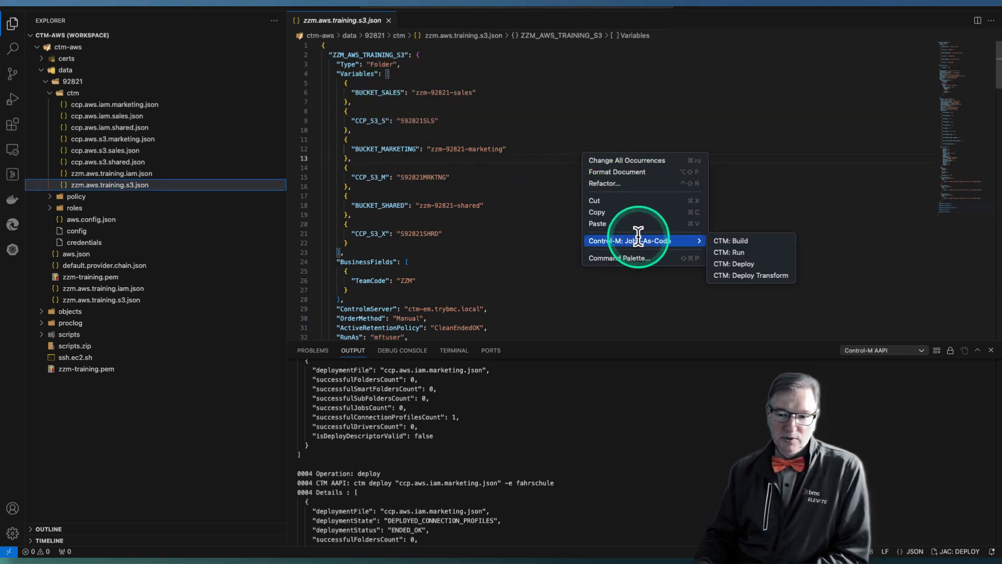
pyautogui.click(752, 240)
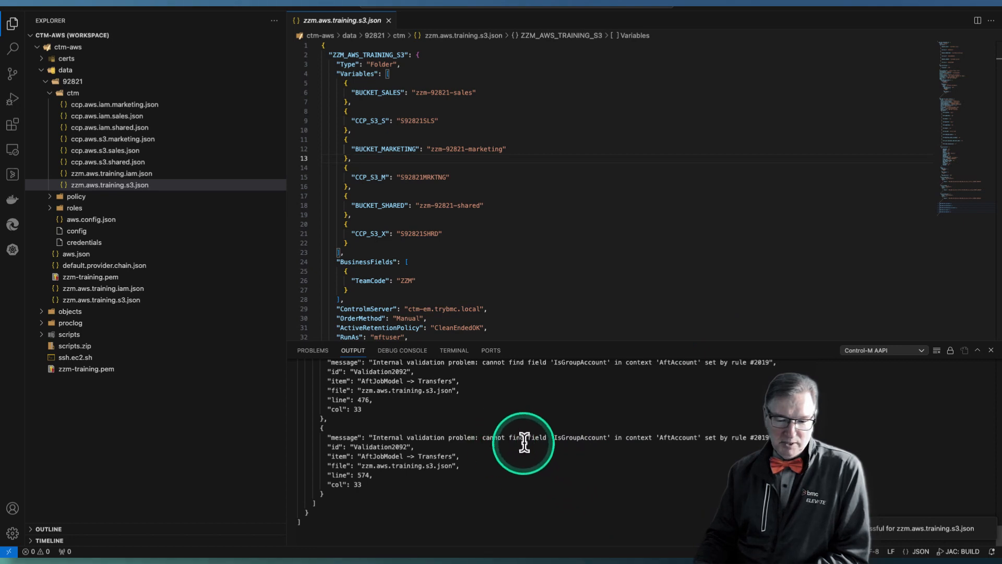
# Deploy the job folder definition in zzm.aws.training.s3.json to Control-M
pyautogui.rightClick(649, 157)
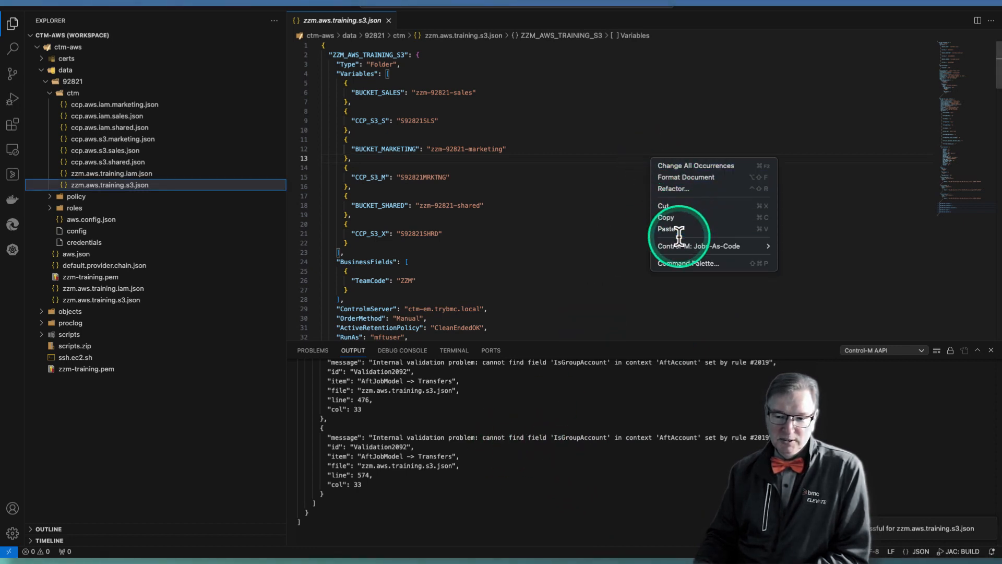
pyautogui.moveTo(683, 244)
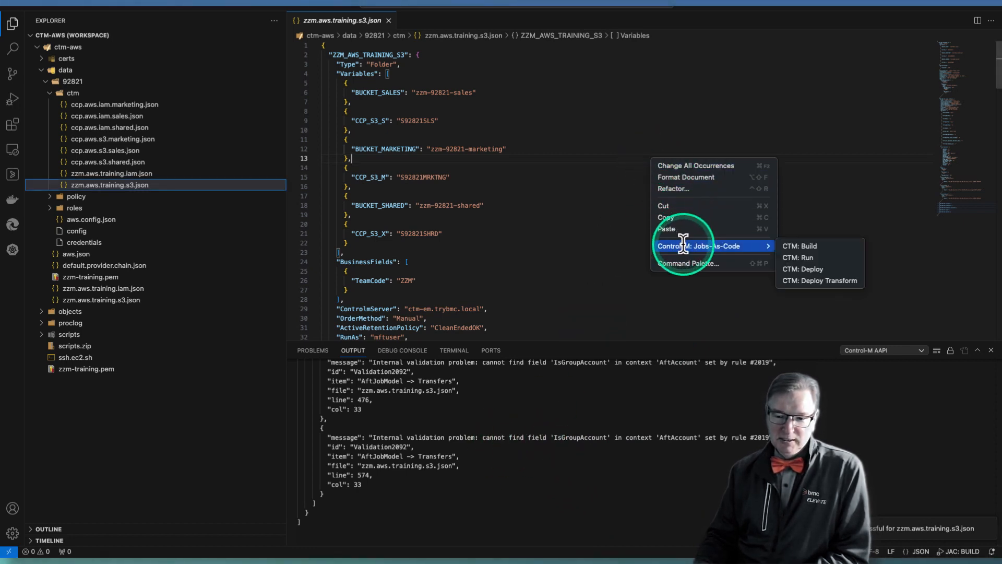
pyautogui.click(802, 269)
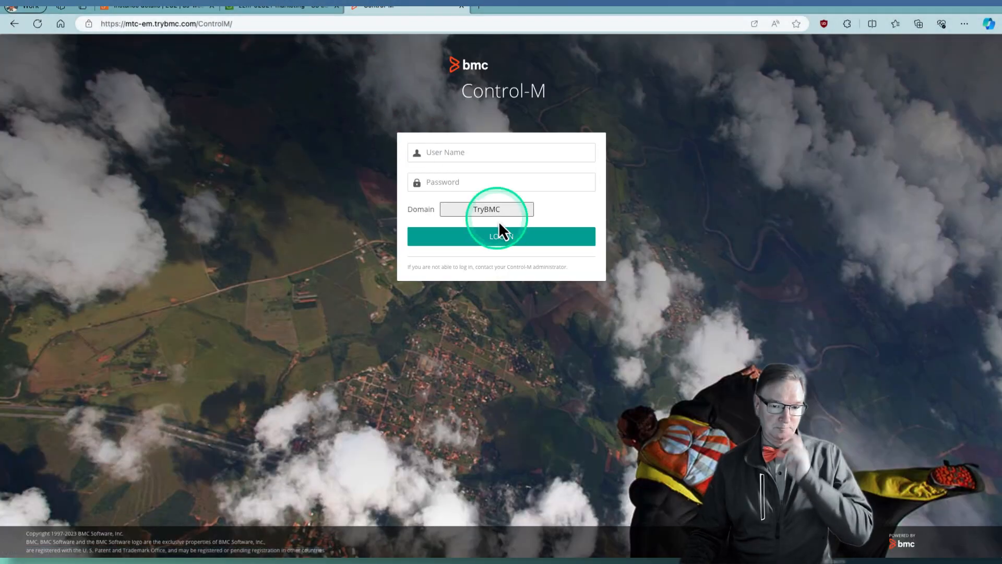
# Log in to the Control-M web application and open the ZZM_AWS_TRAINING_S3 folder in a planning workspace
pyautogui.click(506, 236)
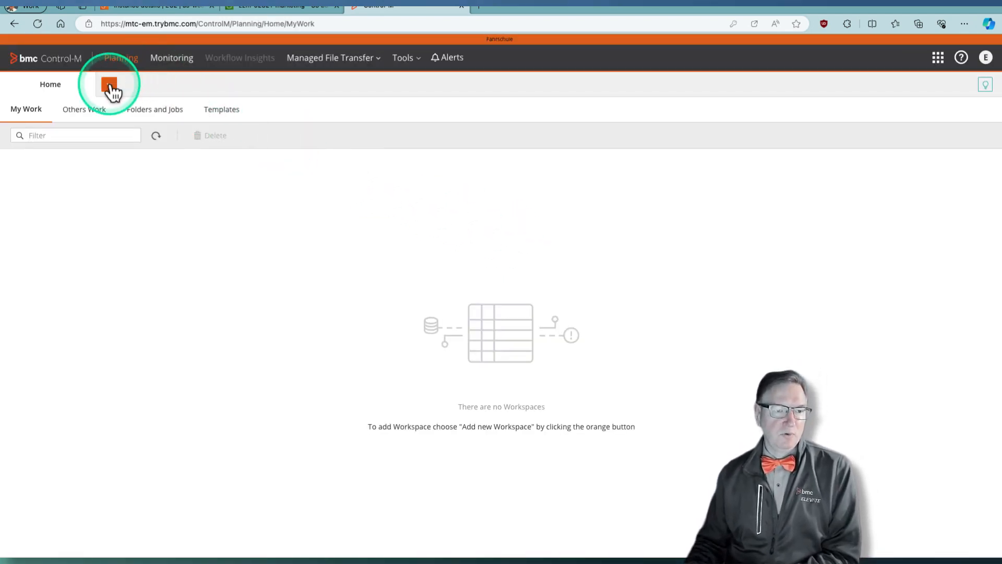
pyautogui.click(161, 118)
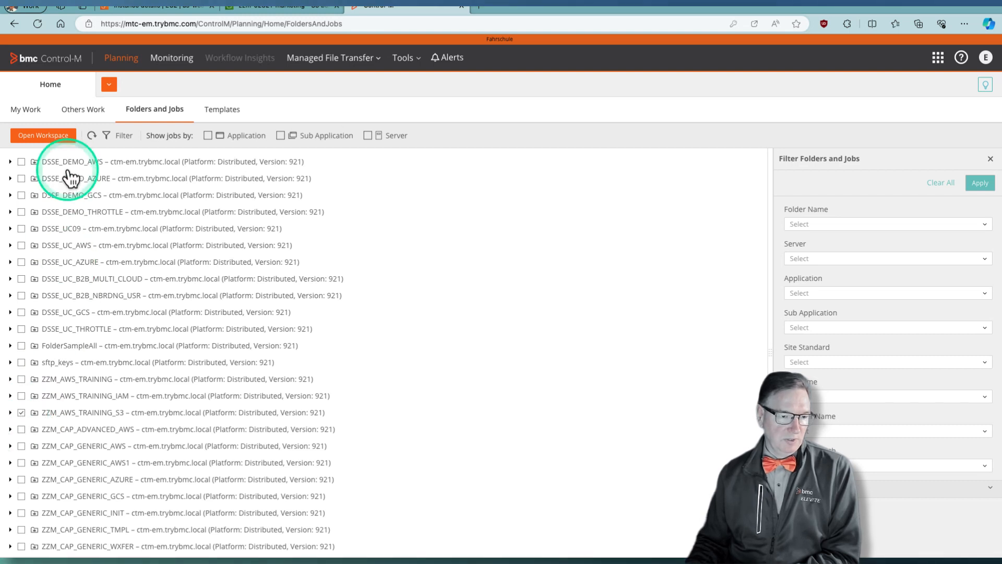
pyautogui.click(48, 136)
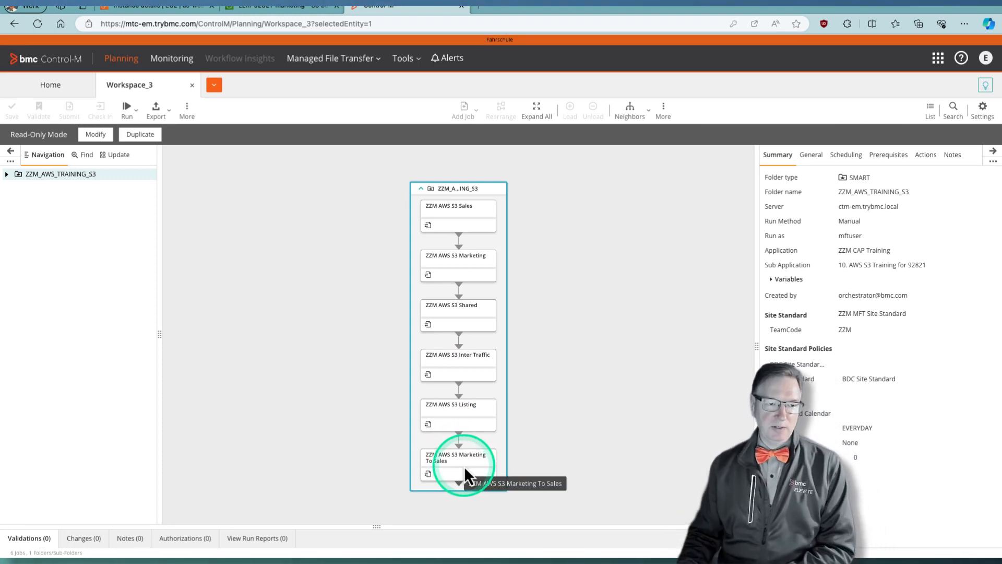
# Run the ZZM_AWS_TRAINING_S3 folder from the workspace and dismiss the submission notice
pyautogui.click(127, 111)
pyautogui.click(938, 543)
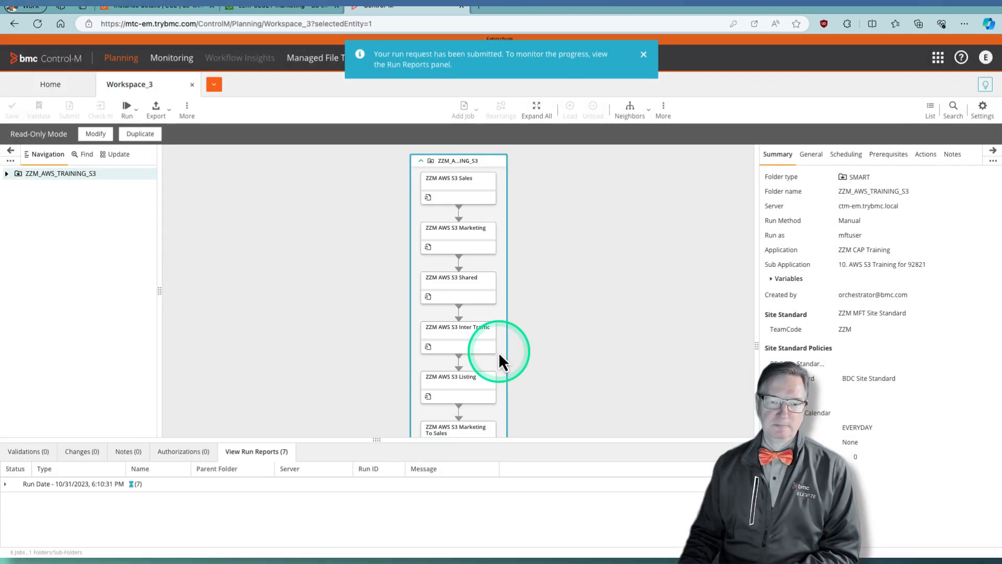
pyautogui.click(643, 98)
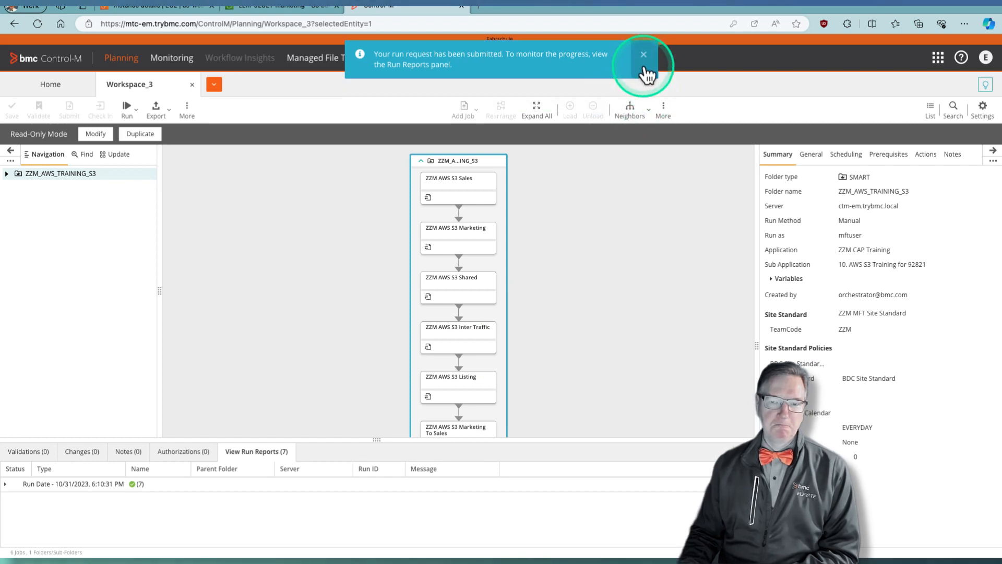
pyautogui.click(644, 54)
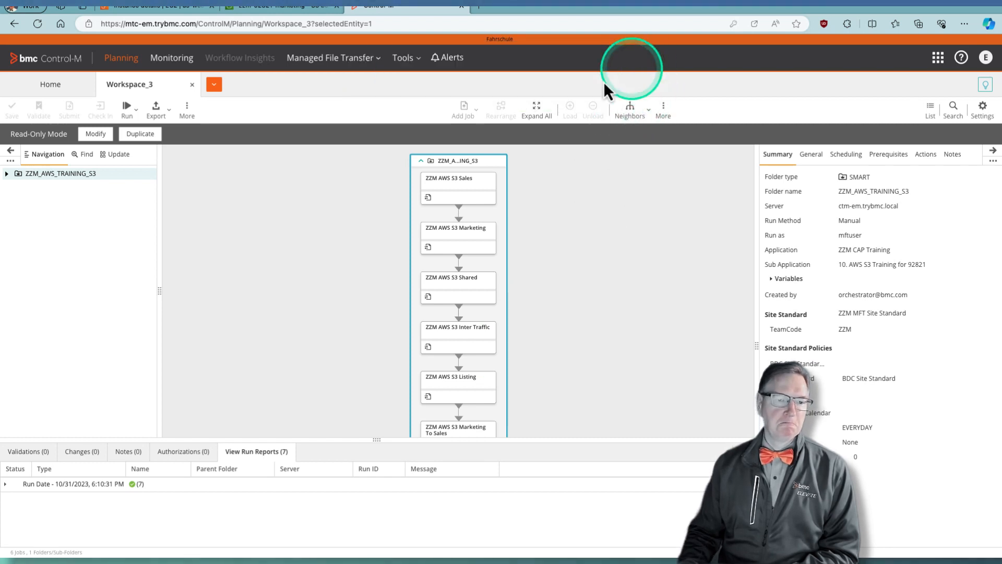
# Open the AWS Training monitoring viewpoint and examine the connection profiles in the ZZM AWS S3 Sales job's output
pyautogui.click(177, 64)
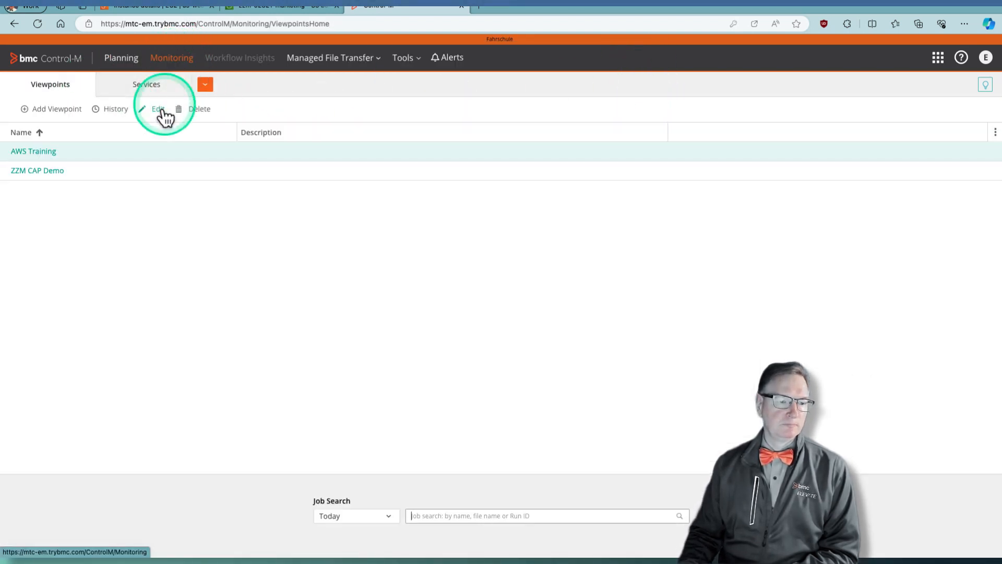
pyautogui.click(40, 157)
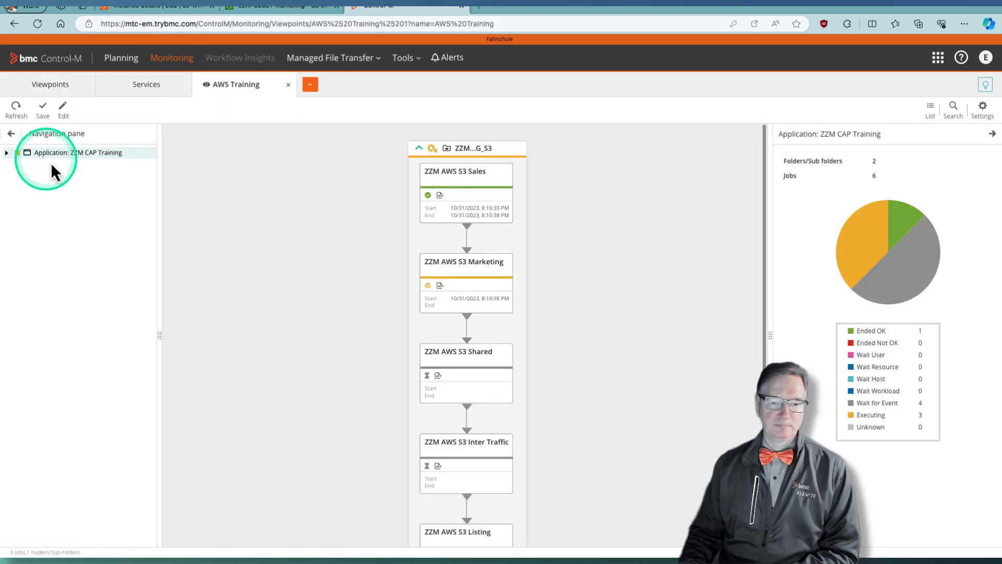
pyautogui.click(469, 189)
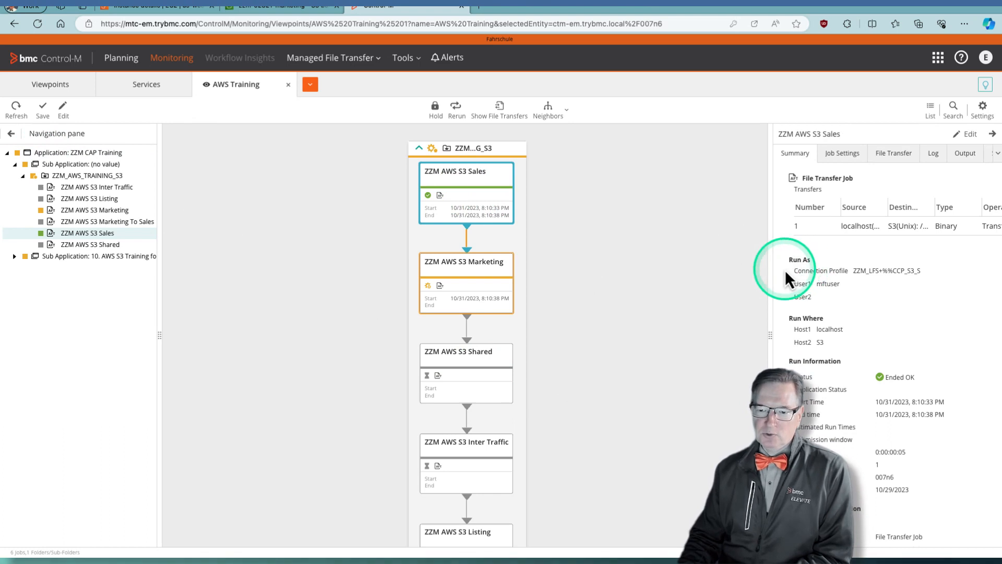
pyautogui.moveTo(772, 264); pyautogui.dragTo(655, 266)
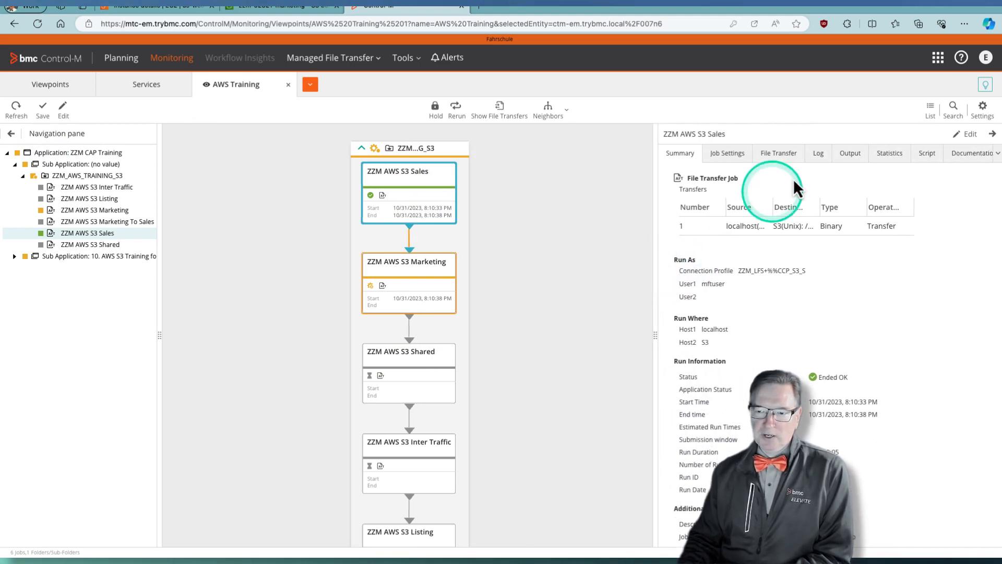
pyautogui.click(850, 157)
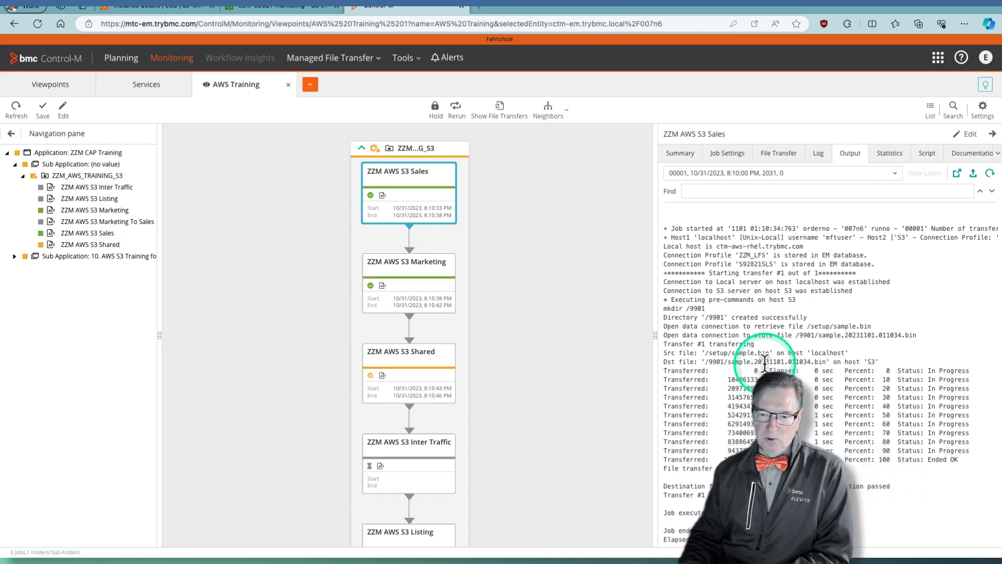
pyautogui.doubleClick(751, 255)
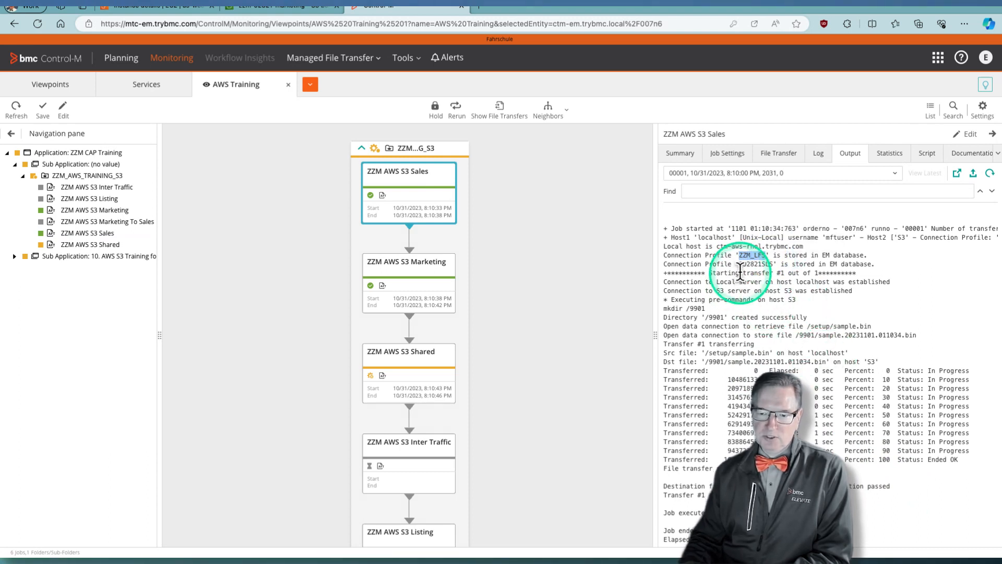
pyautogui.moveTo(739, 265); pyautogui.dragTo(770, 265)
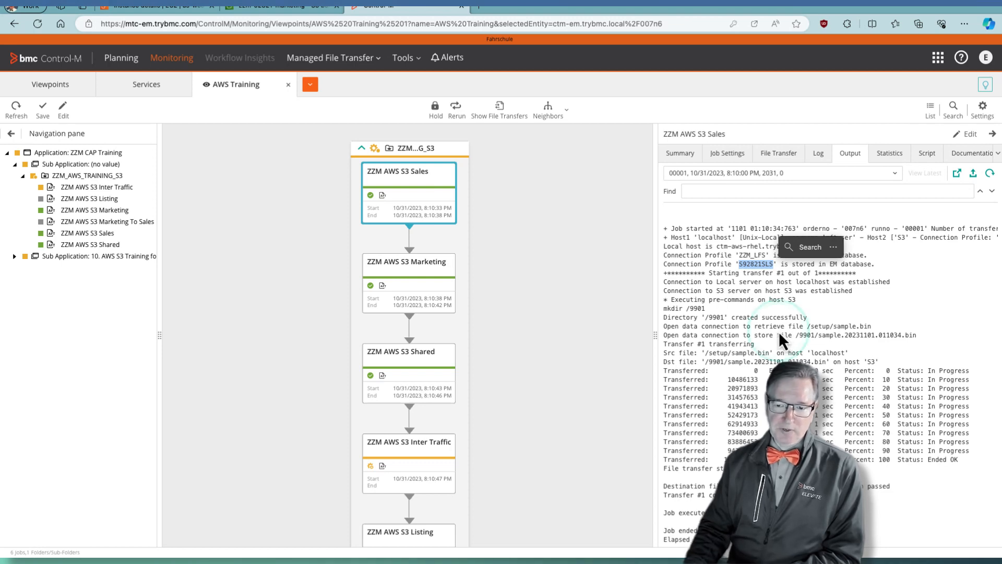
pyautogui.click(744, 284)
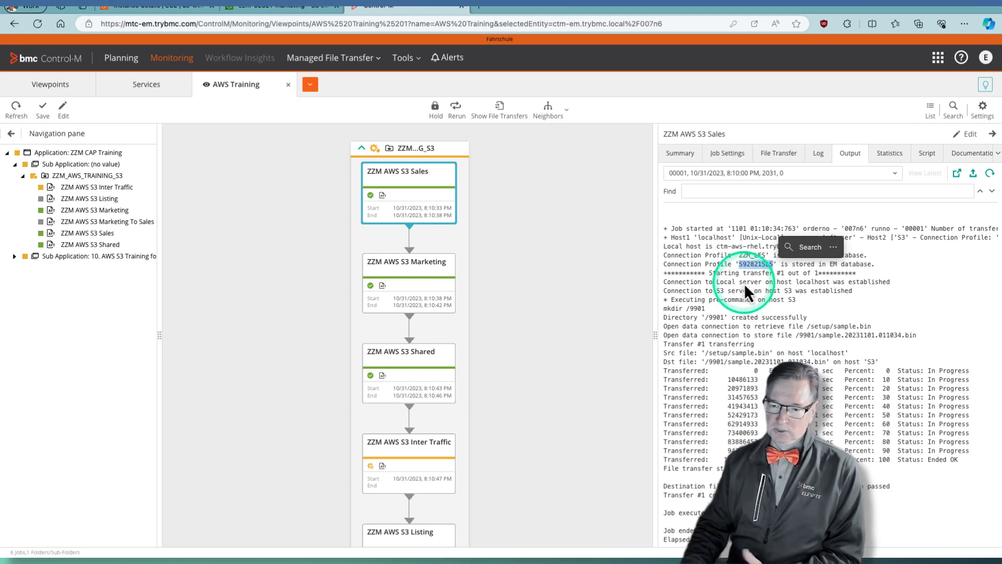
# Examine the outputs of the ZZM AWS S3 Marketing and ZZM AWS S3 Shared jobs
pyautogui.click(417, 281)
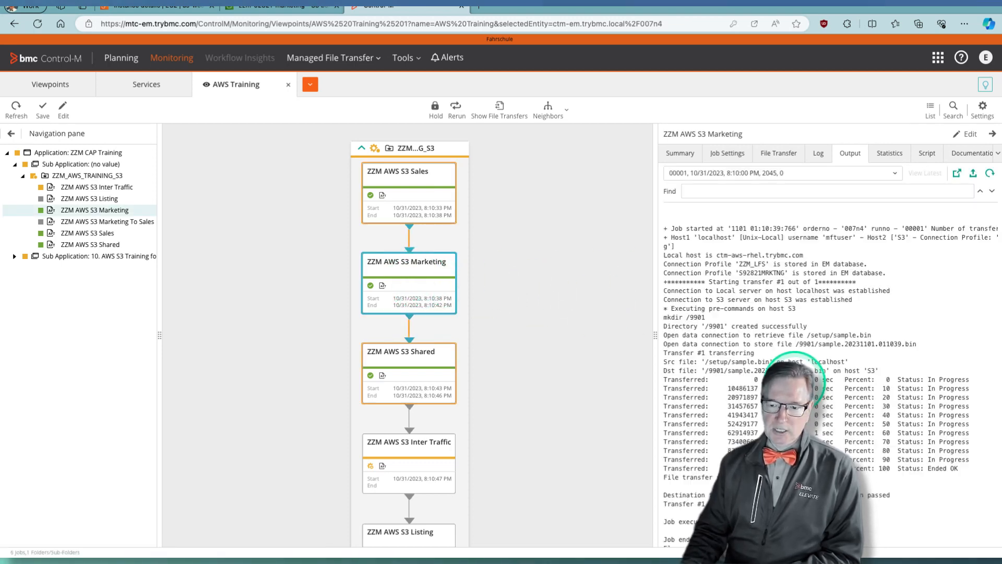
pyautogui.scroll(-1, 777, 381)
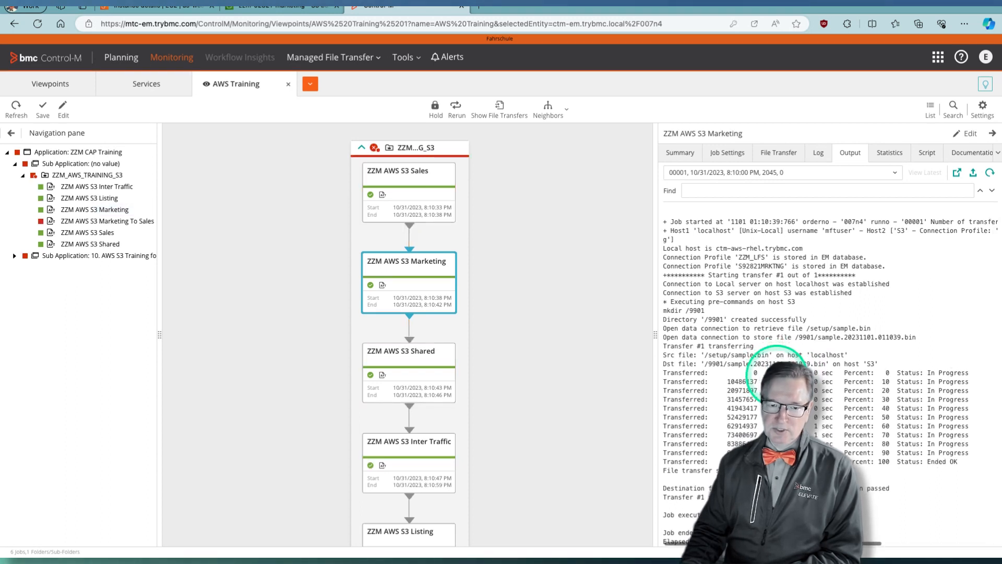
pyautogui.scroll(-1, 429, 378)
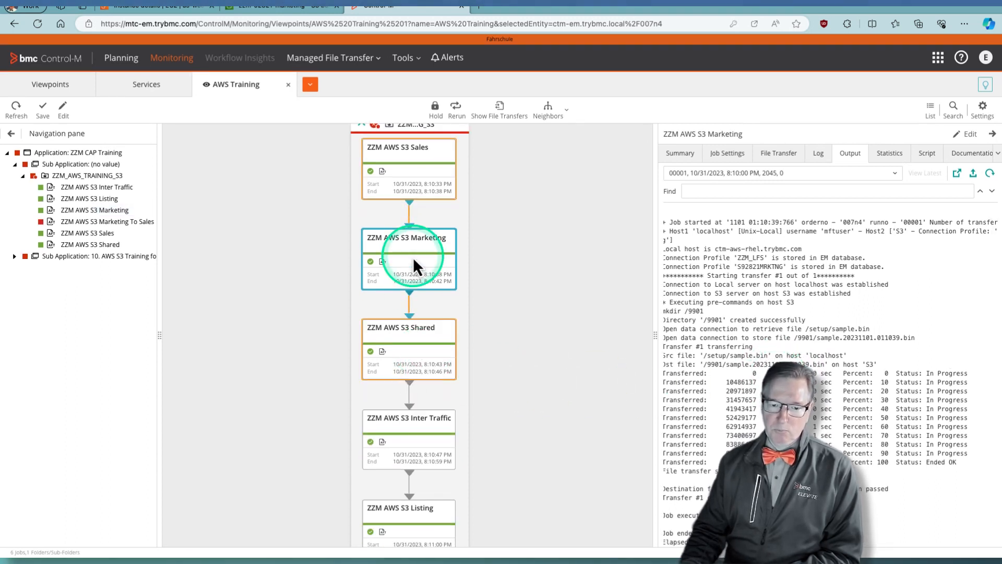
pyautogui.click(428, 345)
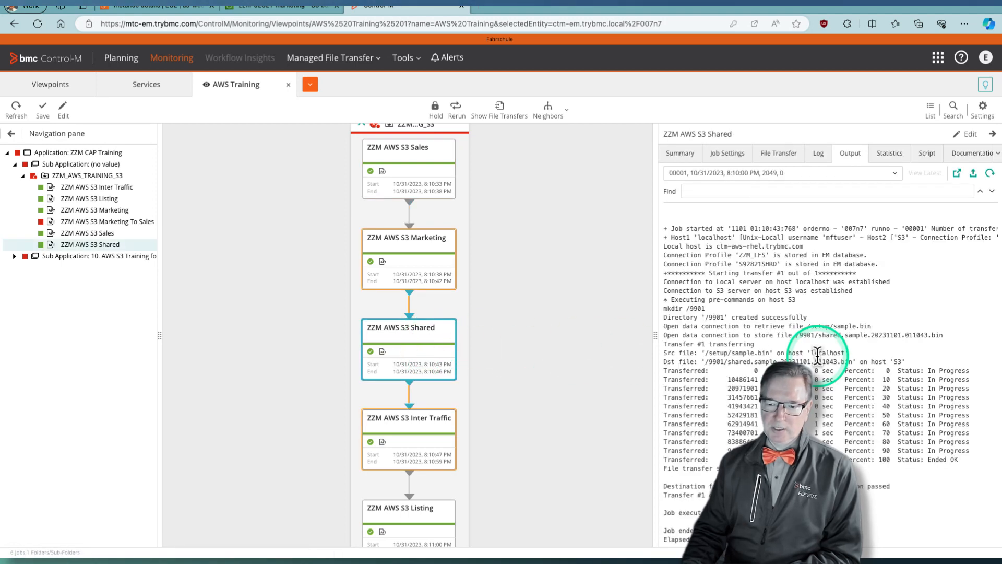
# Examine the ZZM AWS S3 Inter Traffic job's connection profiles and the ZZM AWS S3 Listing job's output
pyautogui.click(431, 439)
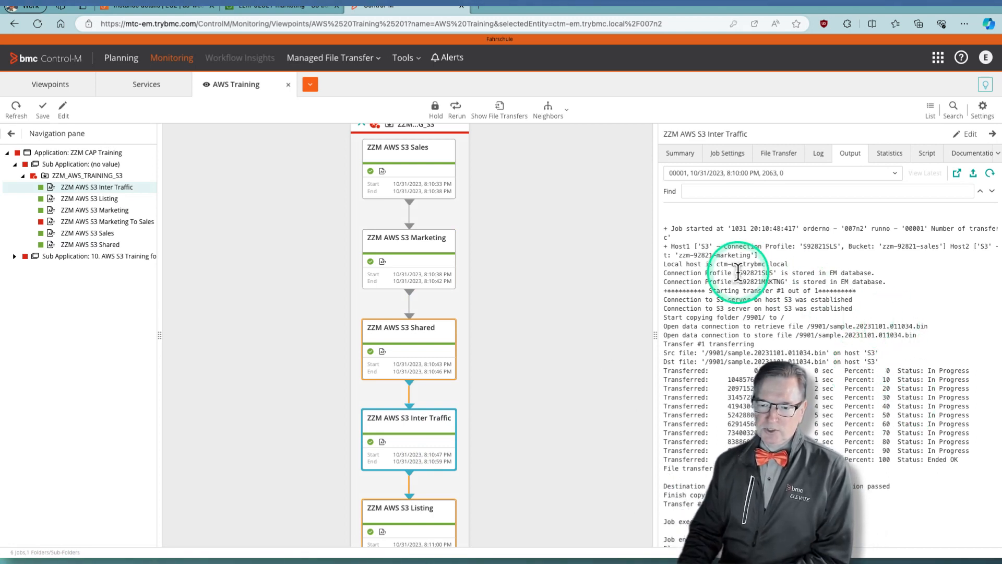
pyautogui.moveTo(738, 271); pyautogui.dragTo(768, 272)
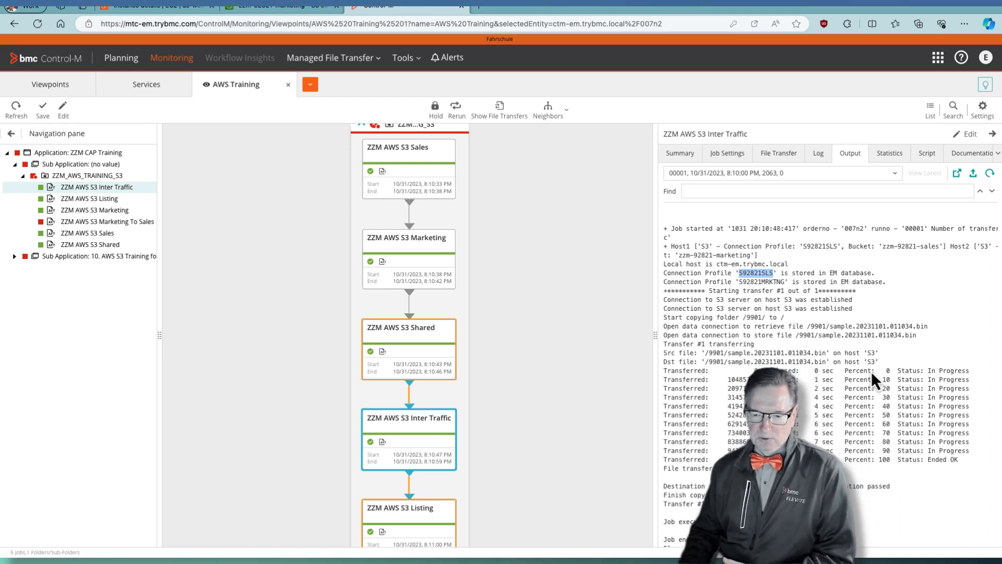
pyautogui.scroll(-1, 871, 371)
pyautogui.click(783, 363)
pyautogui.scroll(-3, 428, 391)
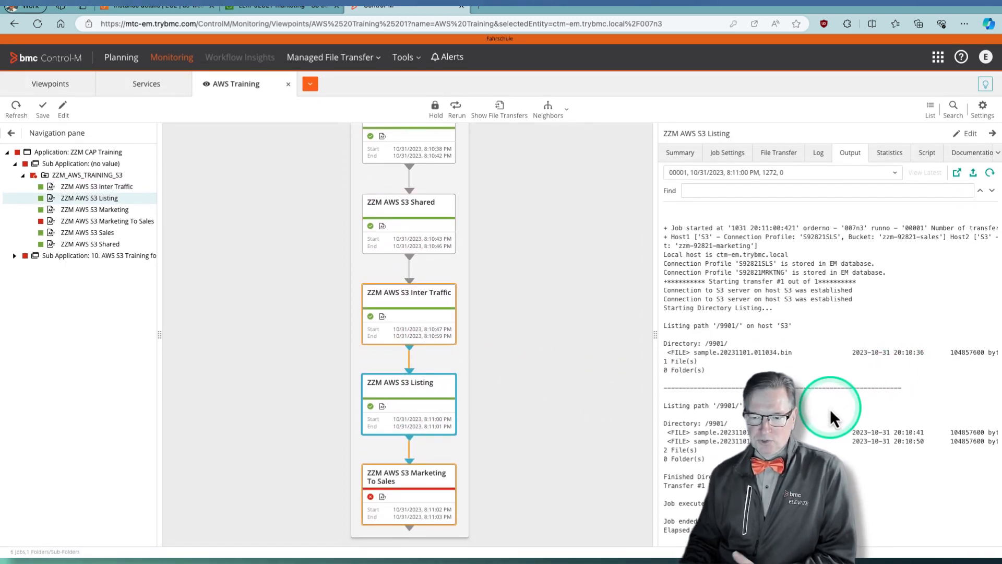
# Examine the ZZM AWS S3 Marketing To Sales job's output in a widened details area, checking its connection profile and target bucket
pyautogui.click(426, 503)
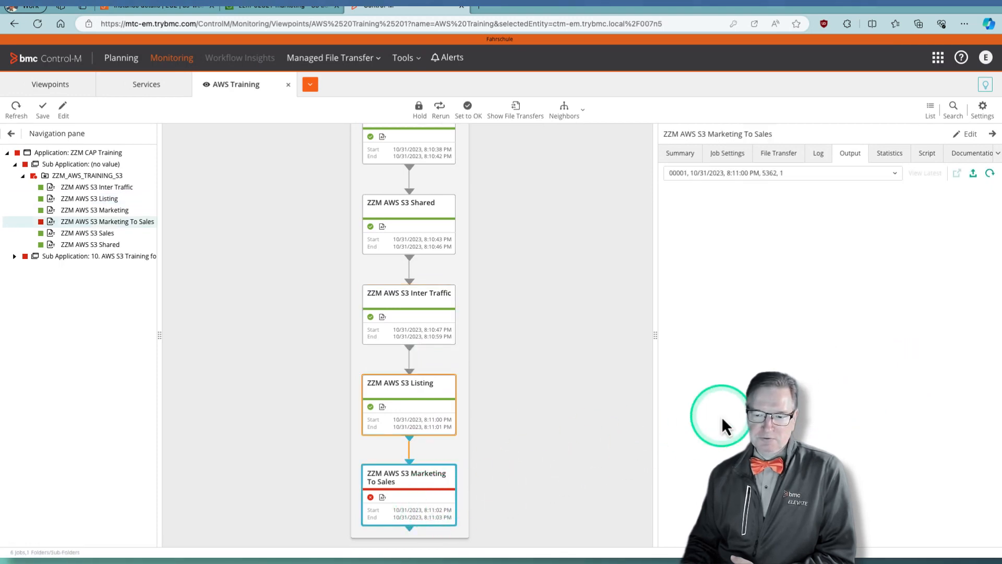
pyautogui.moveTo(655, 417); pyautogui.dragTo(553, 416)
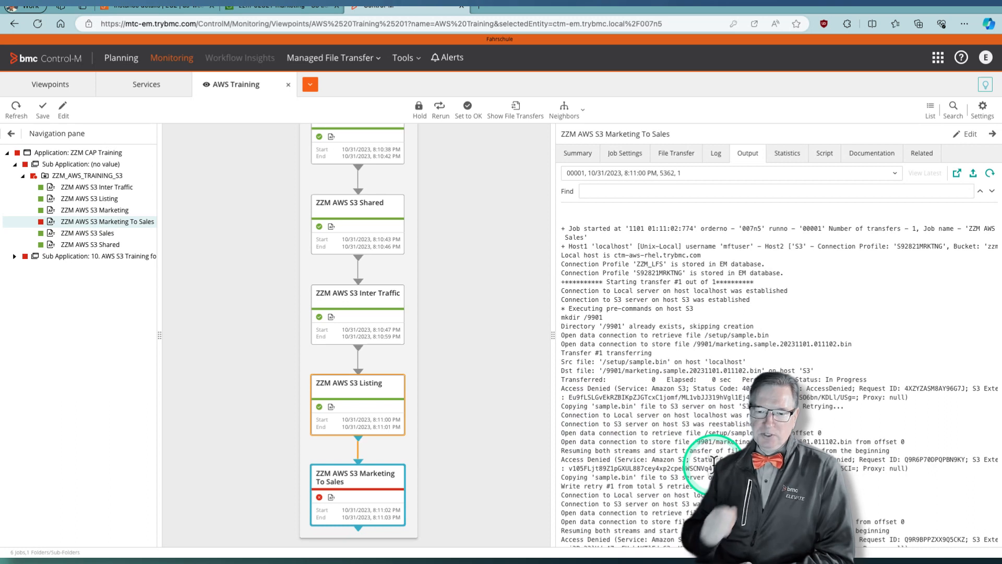
pyautogui.doubleClick(659, 272)
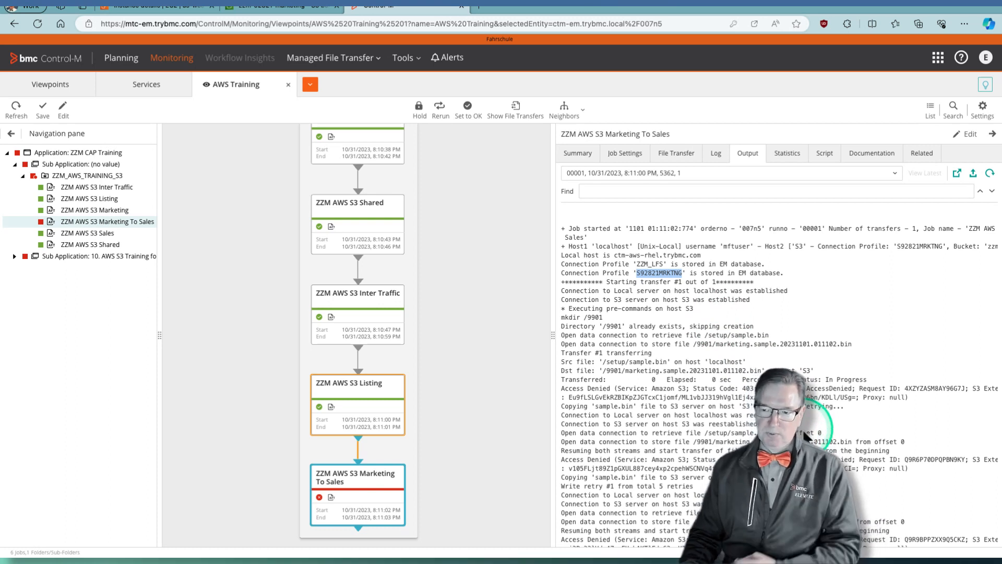
pyautogui.hscroll(2, 818, 356)
pyautogui.hscroll(1, 818, 354)
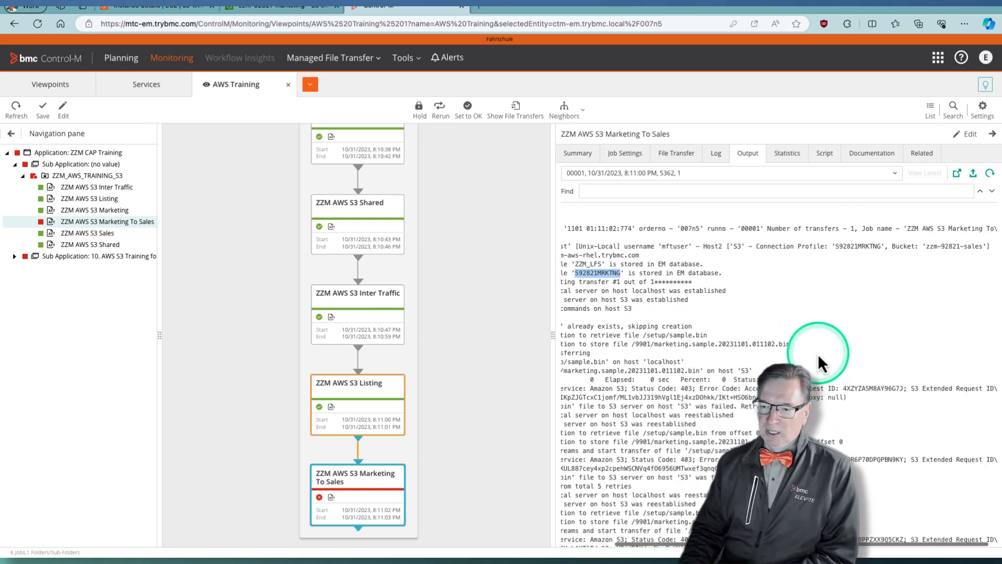
pyautogui.click(854, 249)
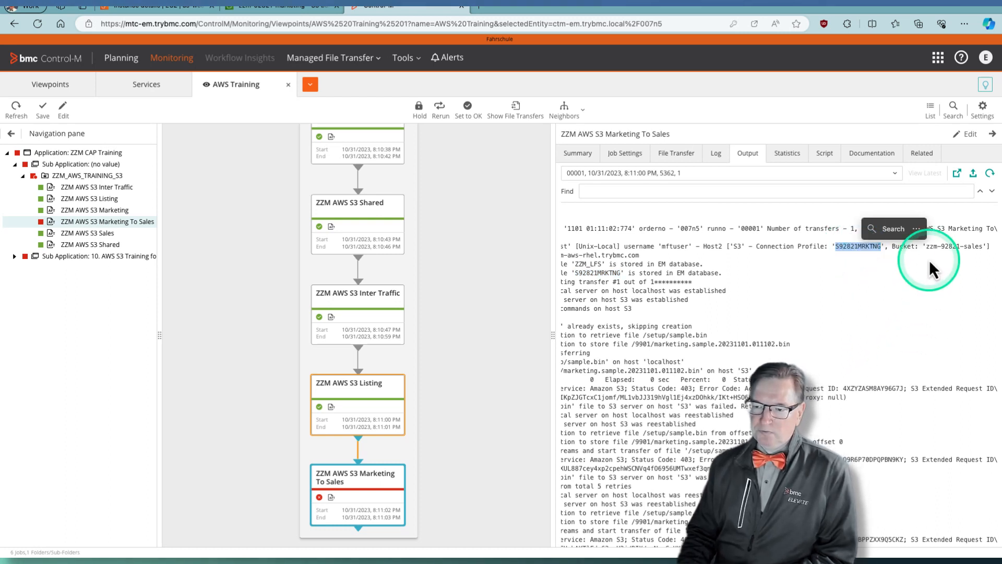
pyautogui.moveTo(926, 249); pyautogui.dragTo(979, 248)
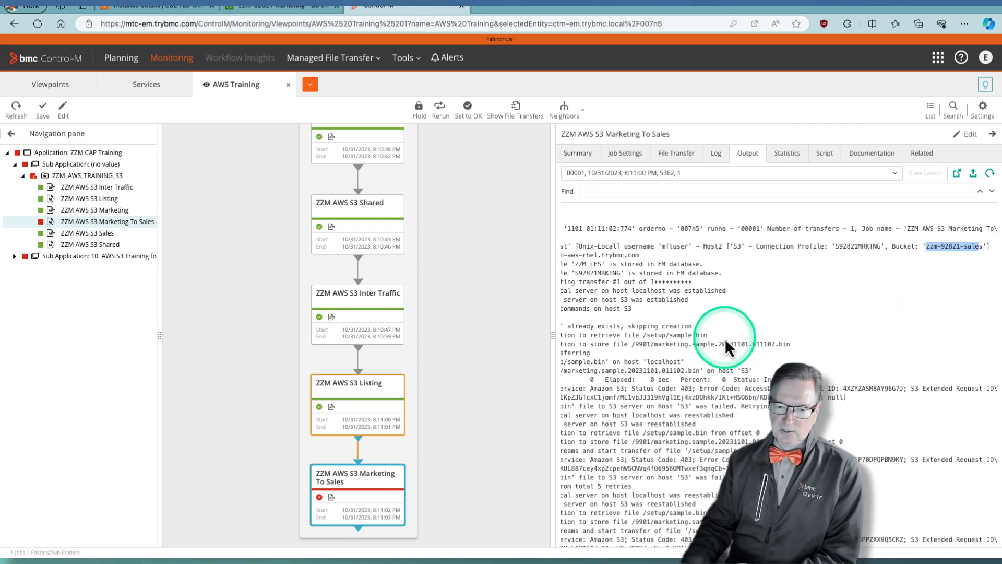
pyautogui.hscroll(-3, 720, 339)
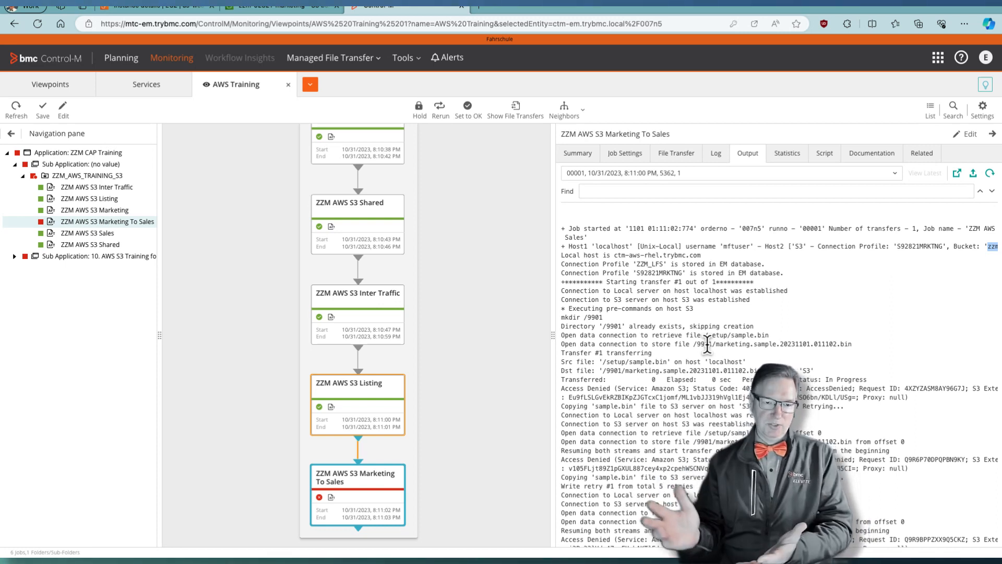
# Open the ZZM_AWS_TRAINING_IAM folder from the planning folders and jobs in a workspace
pyautogui.click(145, 89)
pyautogui.click(130, 61)
pyautogui.click(60, 87)
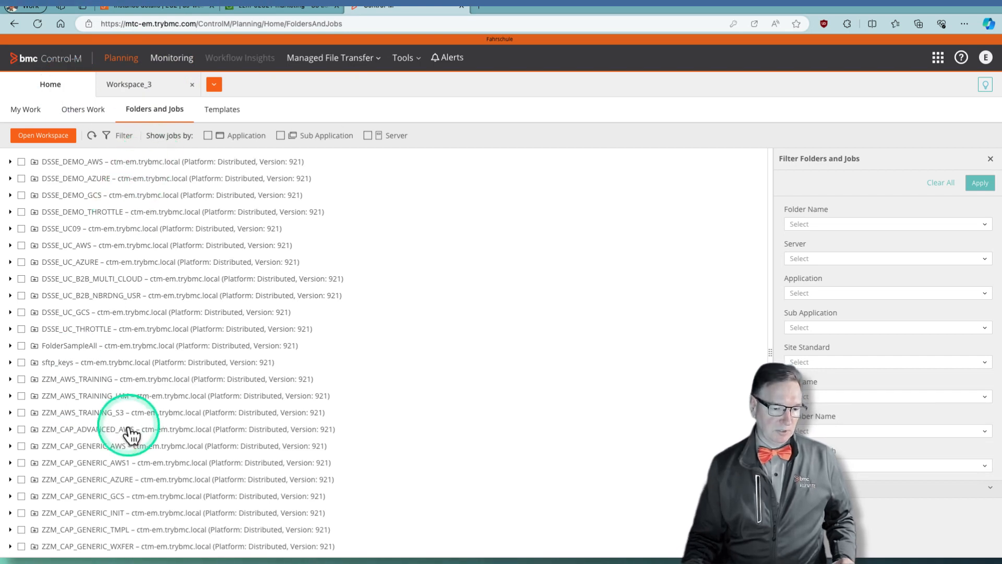
pyautogui.click(21, 396)
pyautogui.click(31, 136)
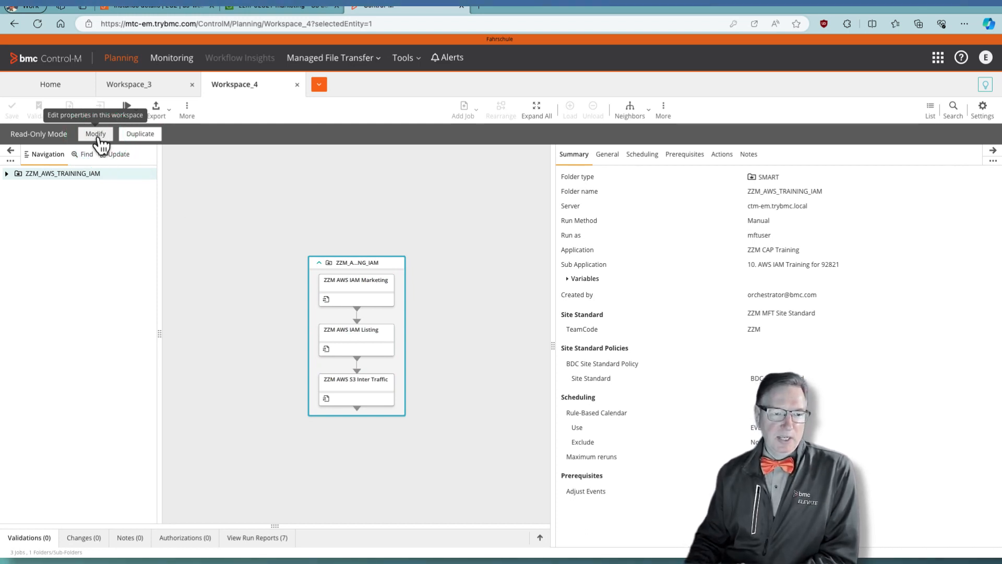
# Run the ZZM_AWS_TRAINING_IAM folder from its workspace
pyautogui.click(133, 108)
pyautogui.click(136, 133)
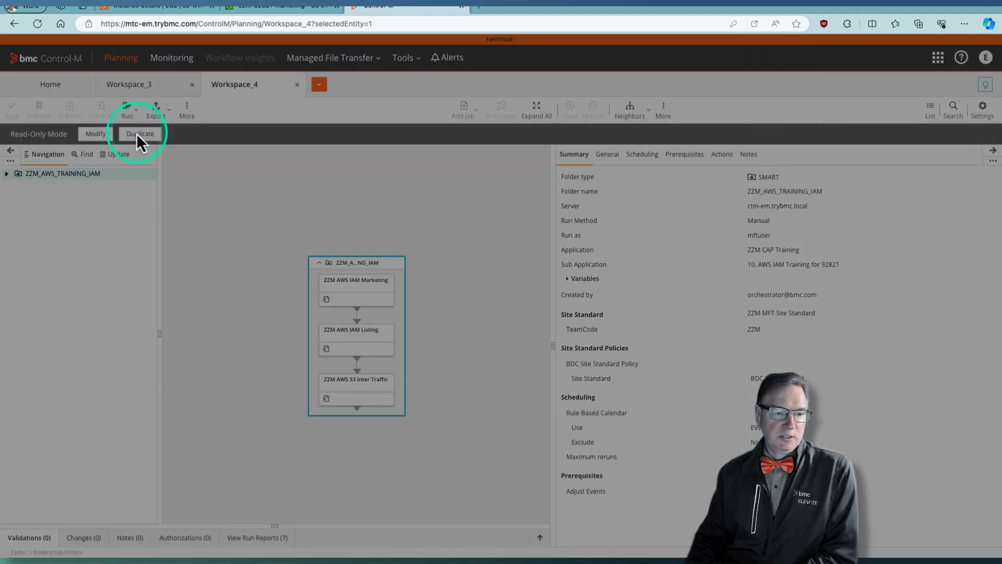
pyautogui.click(938, 544)
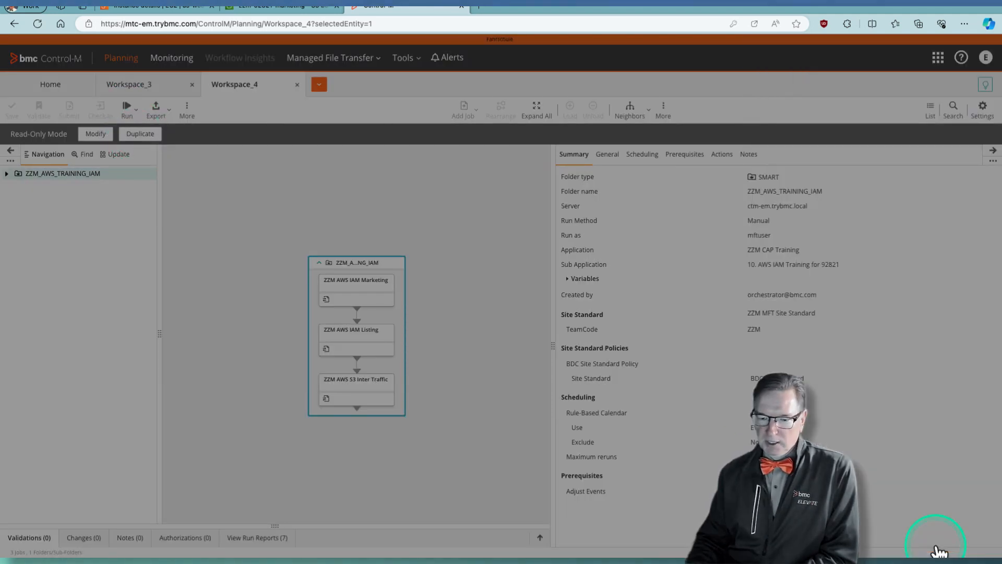
# Return to the AWS Training monitoring viewpoint and dismiss the run notifications
pyautogui.click(178, 61)
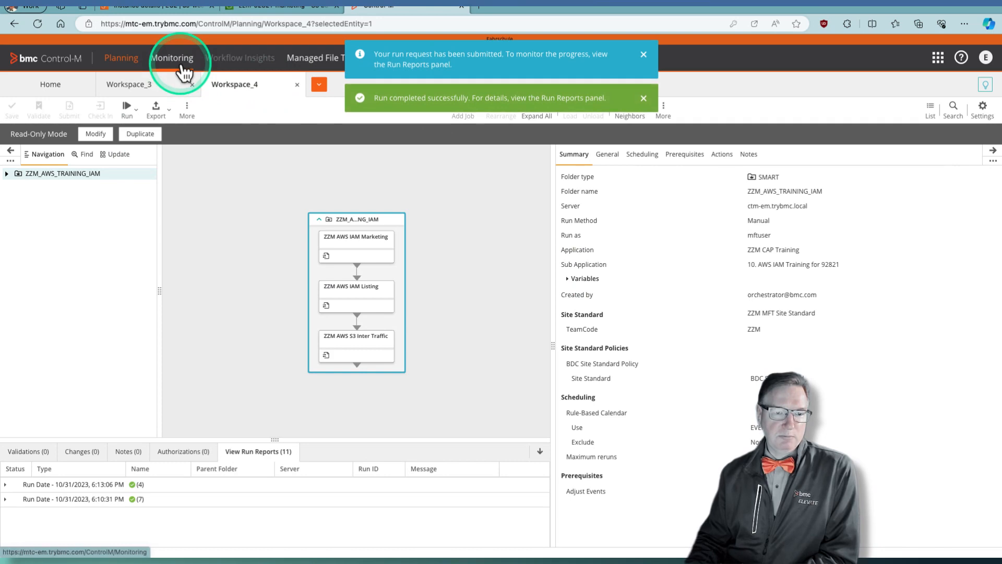
pyautogui.click(643, 100)
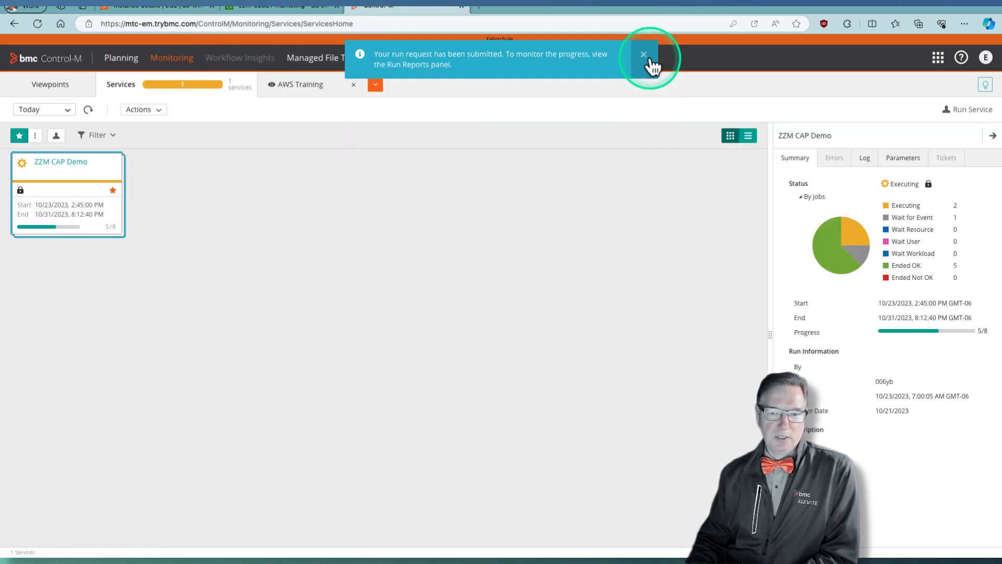
pyautogui.click(643, 54)
pyautogui.click(306, 84)
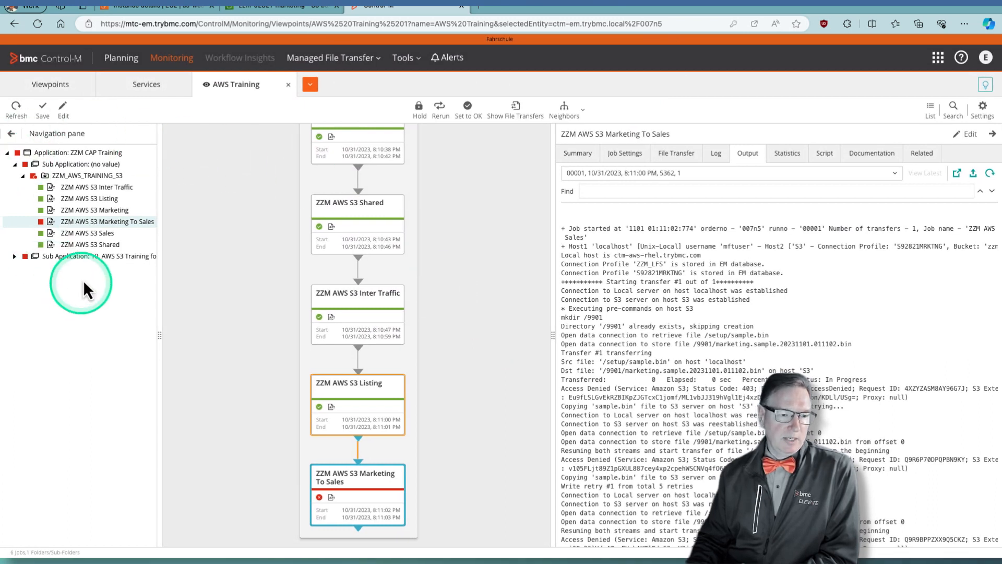
# Collapse the ZZM_AWS_TRAINING_S3 folder, enlarge the flow diagram and inspect the AWS IAM Training sub application's status
pyautogui.click(95, 257)
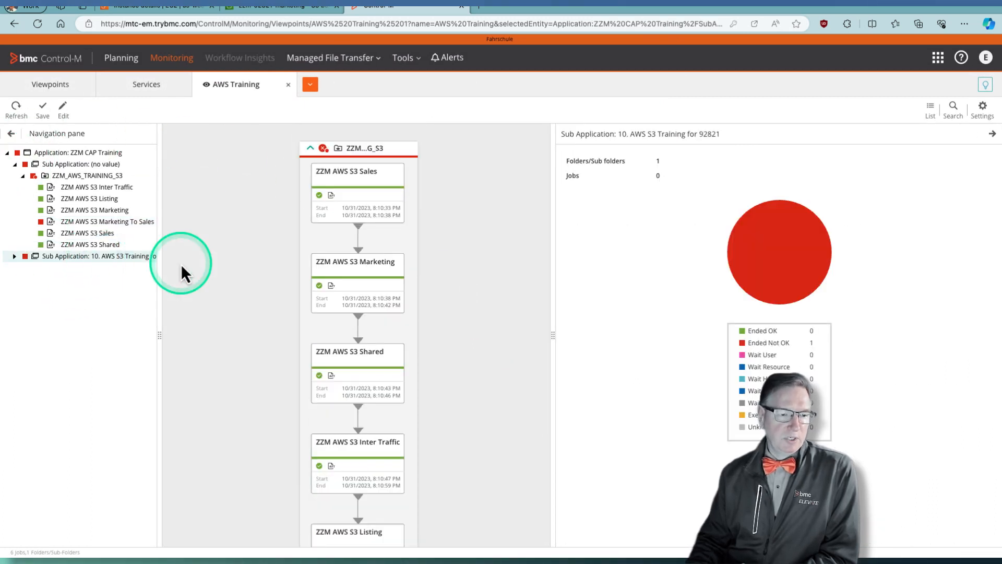
pyautogui.click(23, 175)
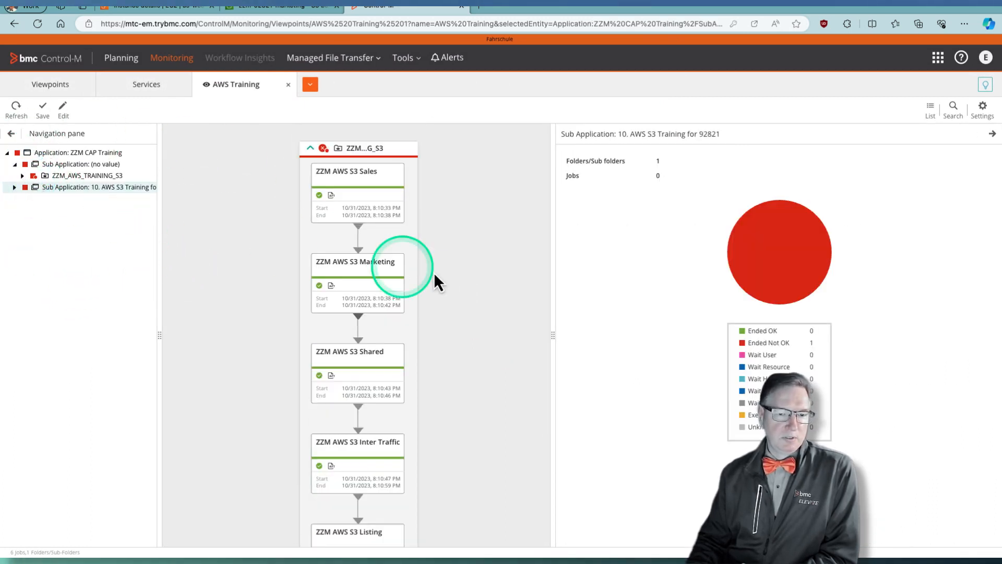
pyautogui.moveTo(551, 283); pyautogui.dragTo(802, 290)
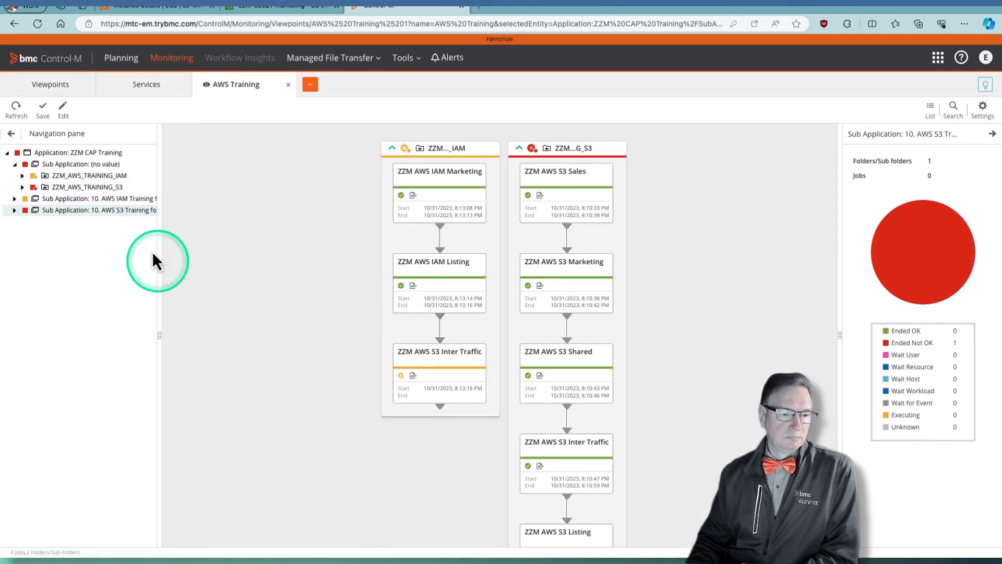
pyautogui.click(135, 202)
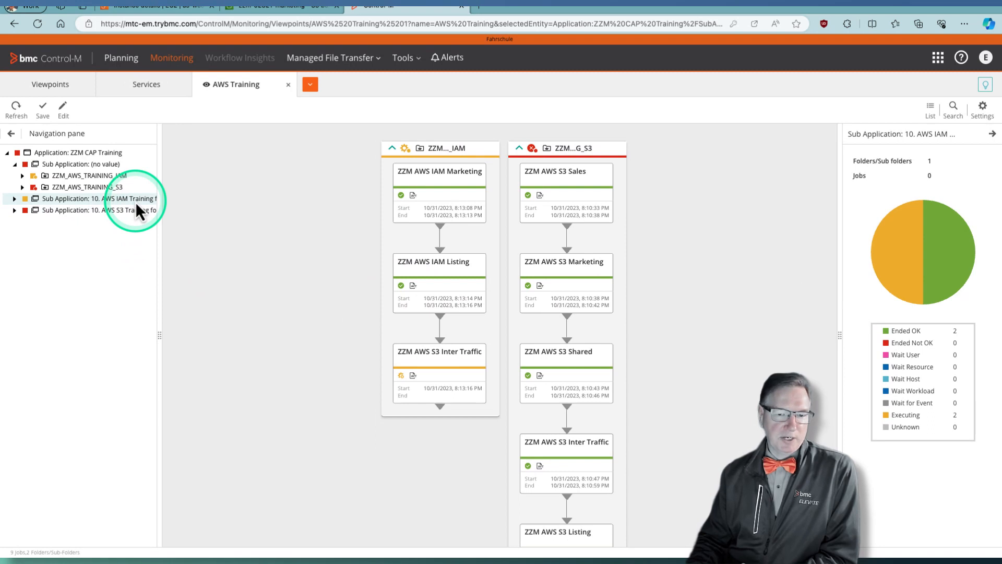
# Examine the ZZM AWS IAM Marketing job's output in a widened details area
pyautogui.click(438, 196)
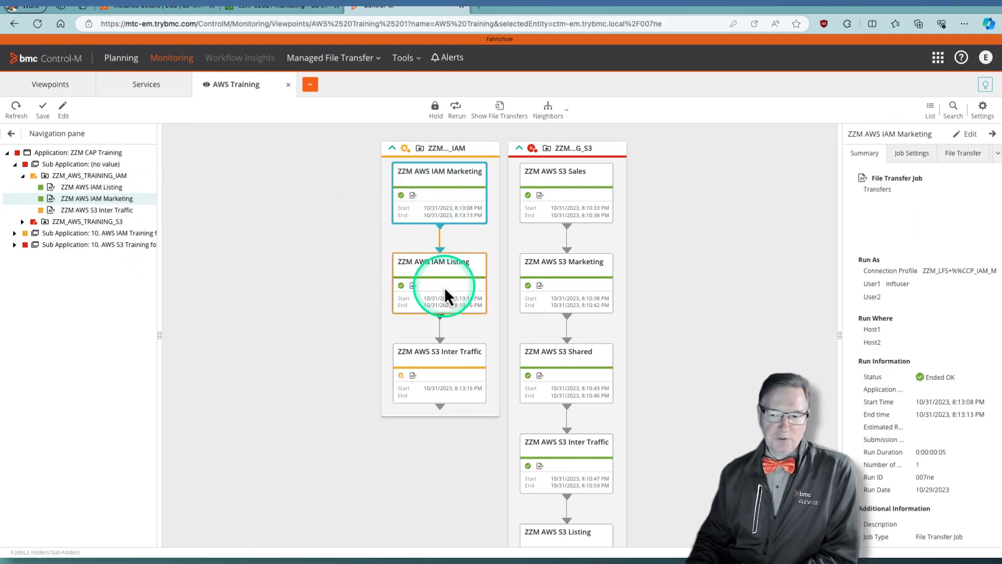
pyautogui.moveTo(841, 283); pyautogui.dragTo(654, 280)
pyautogui.click(847, 158)
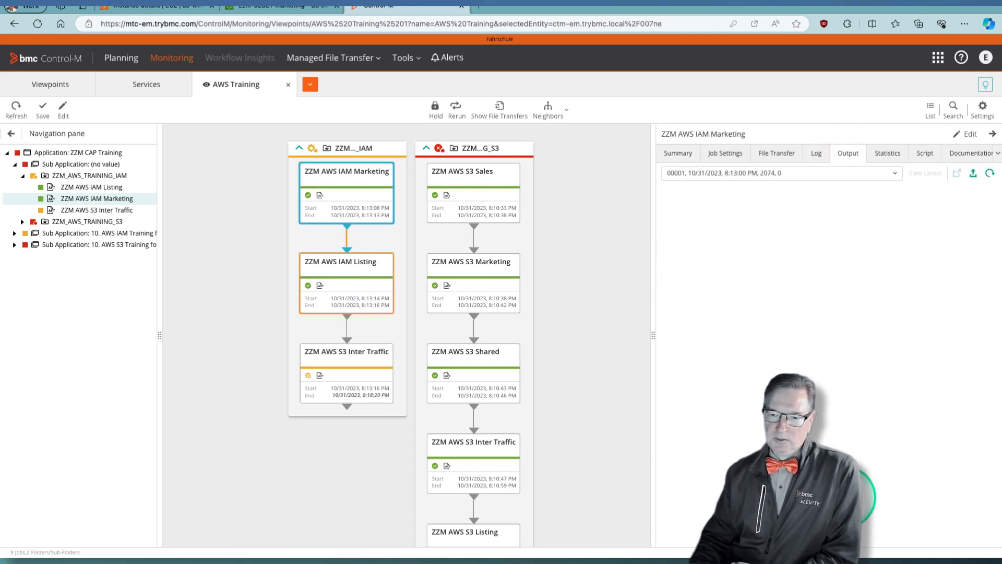
pyautogui.click(757, 409)
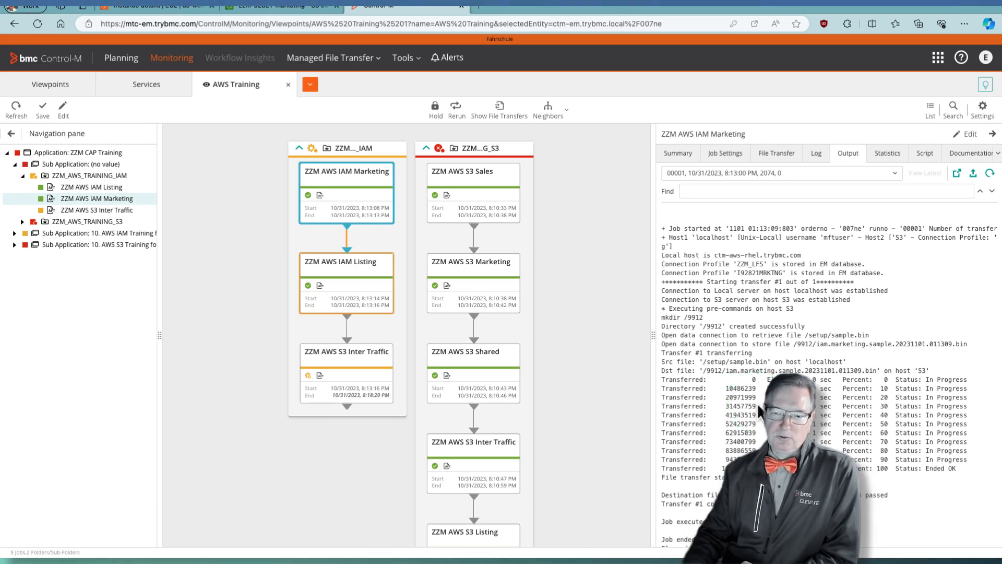
# Review the ZZM AWS IAM Marketing job's summary and settings, checking its host group, connection profiles and file transfers
pyautogui.click(687, 157)
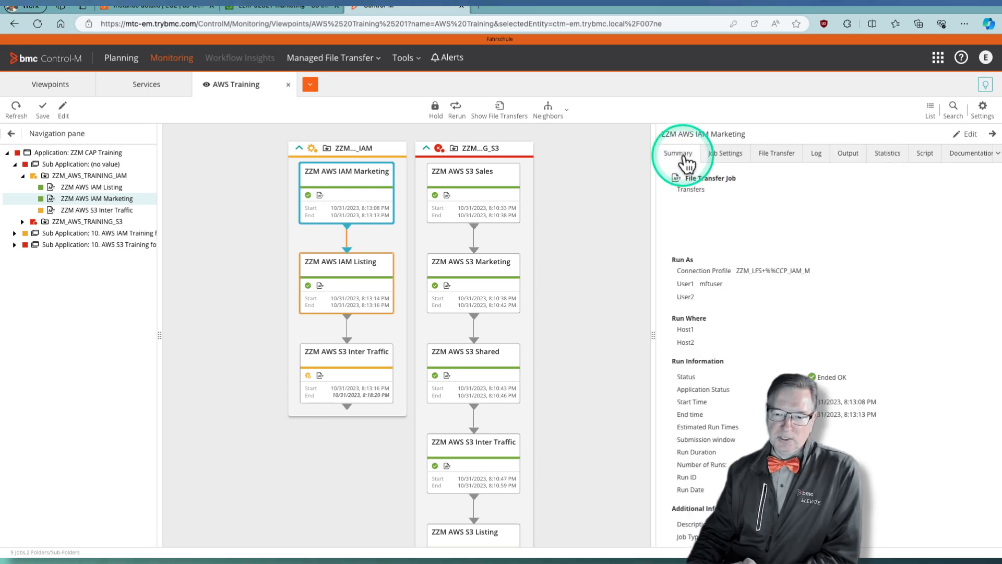
pyautogui.click(727, 156)
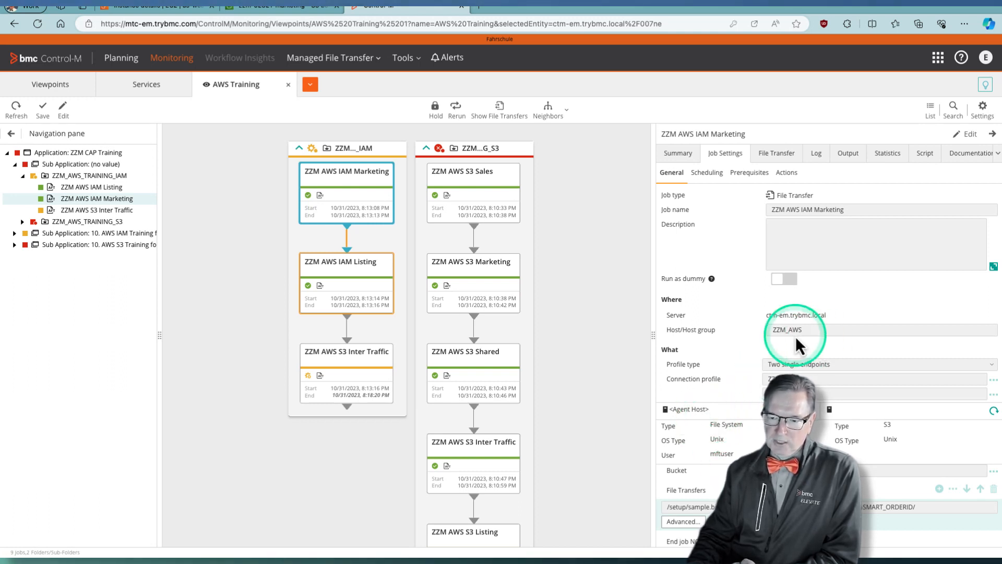
pyautogui.moveTo(771, 331); pyautogui.dragTo(806, 330)
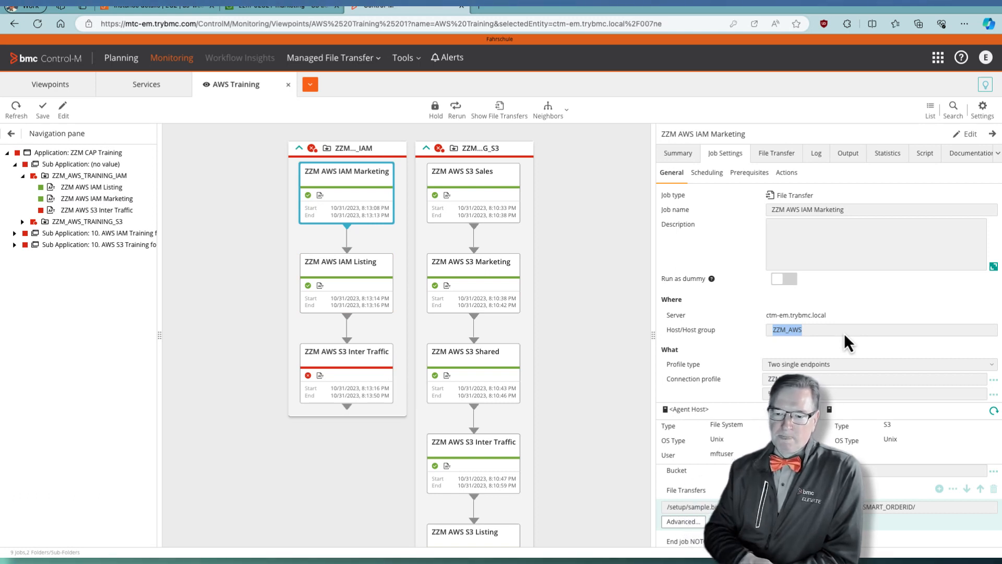
pyautogui.click(781, 389)
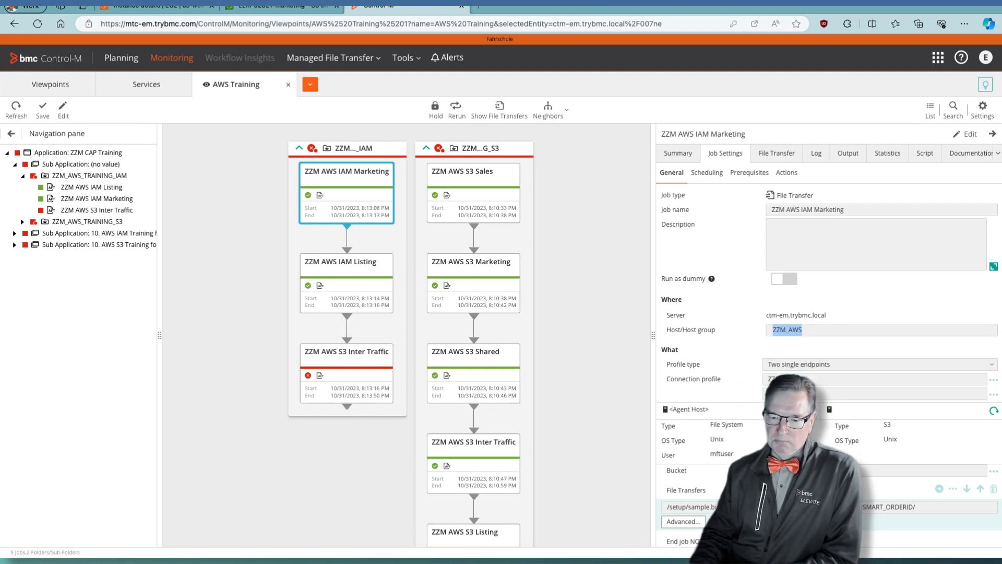
pyautogui.click(878, 488)
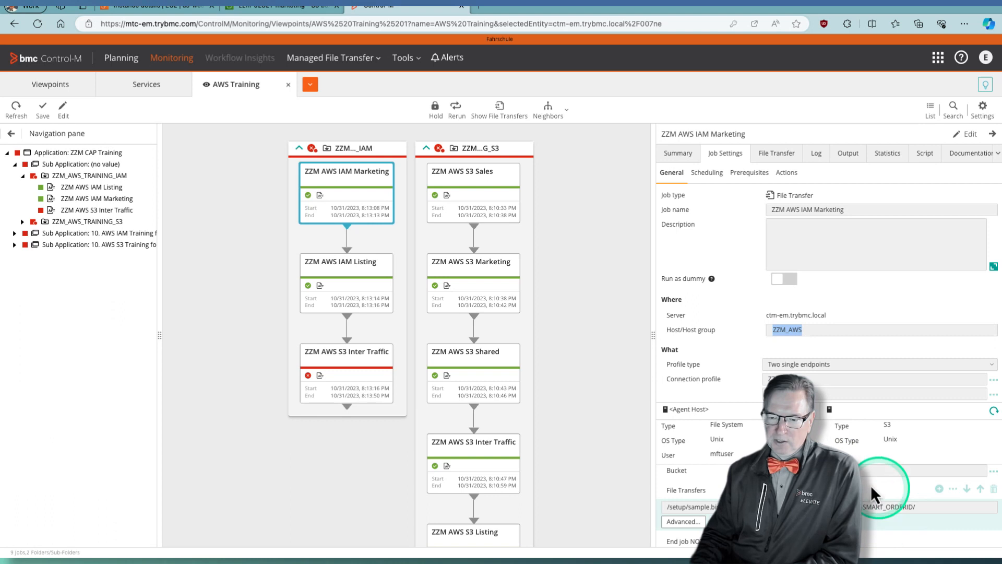
# Examine the ZZM AWS IAM Listing job's output, checking the connection profiles it uses
pyautogui.click(347, 278)
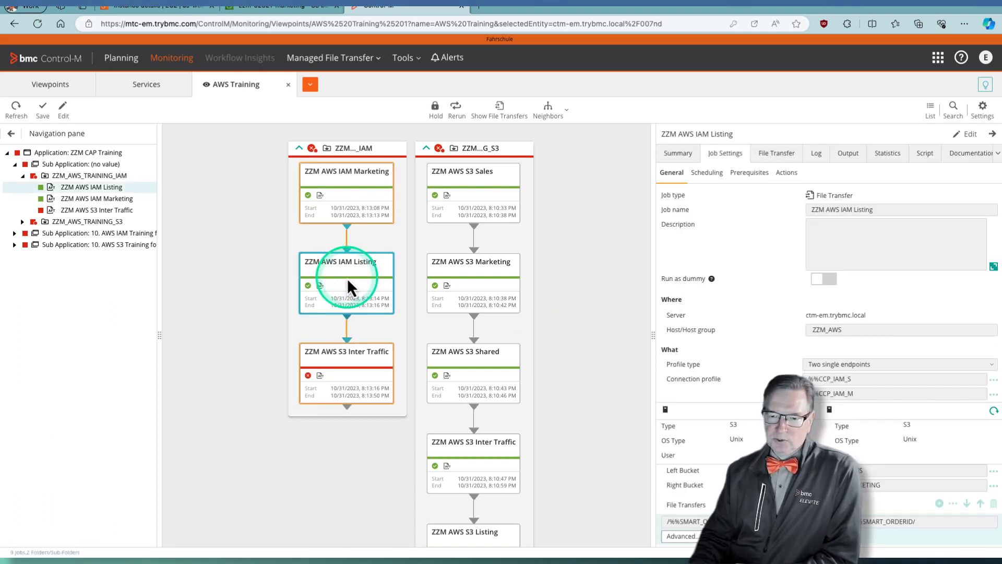
pyautogui.click(849, 159)
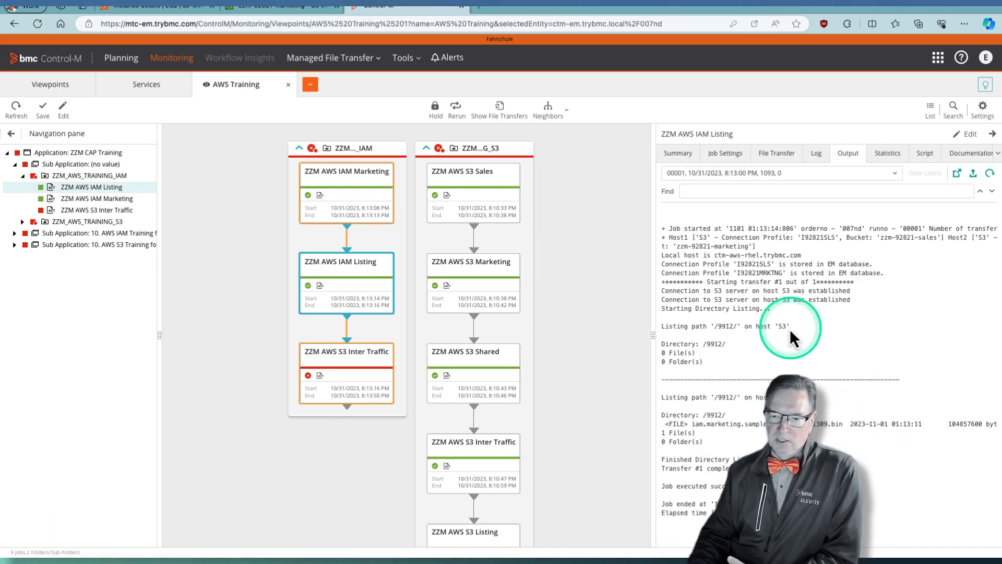
pyautogui.moveTo(748, 265); pyautogui.dragTo(743, 267)
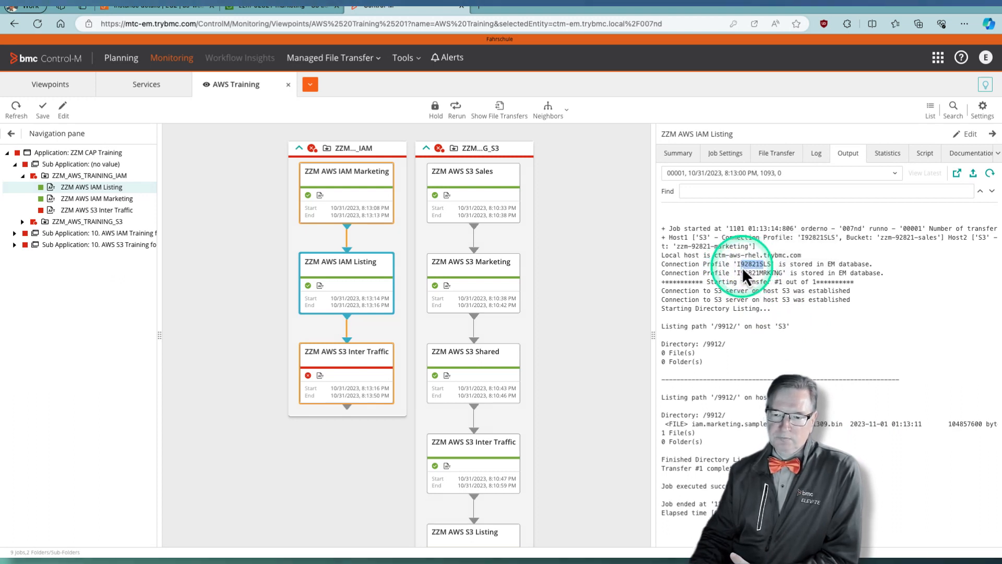
pyautogui.click(765, 267)
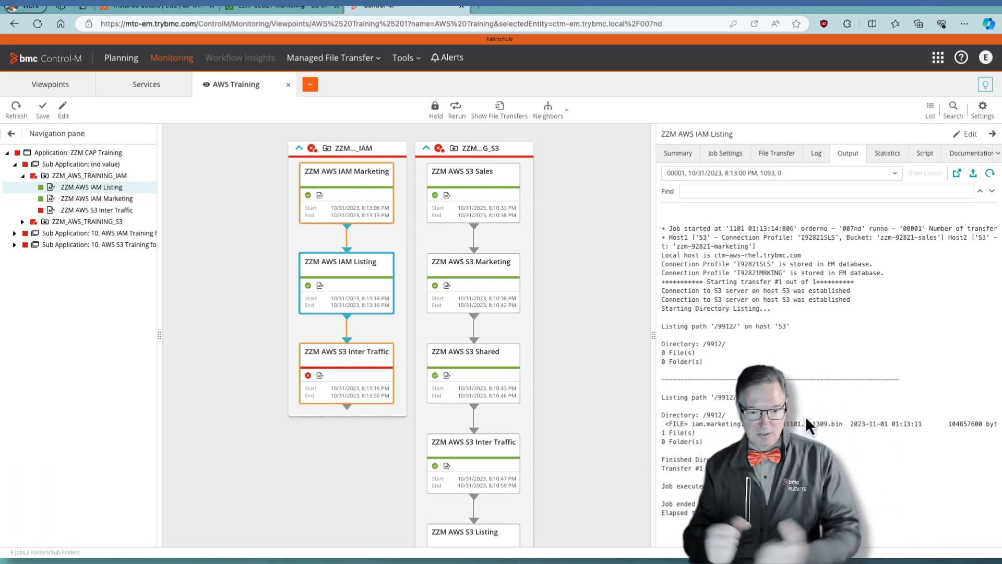
# Examine the output of the ZZM AWS S3 Inter Traffic job in the IAM folder, checking its connection profiles and buckets
pyautogui.click(355, 382)
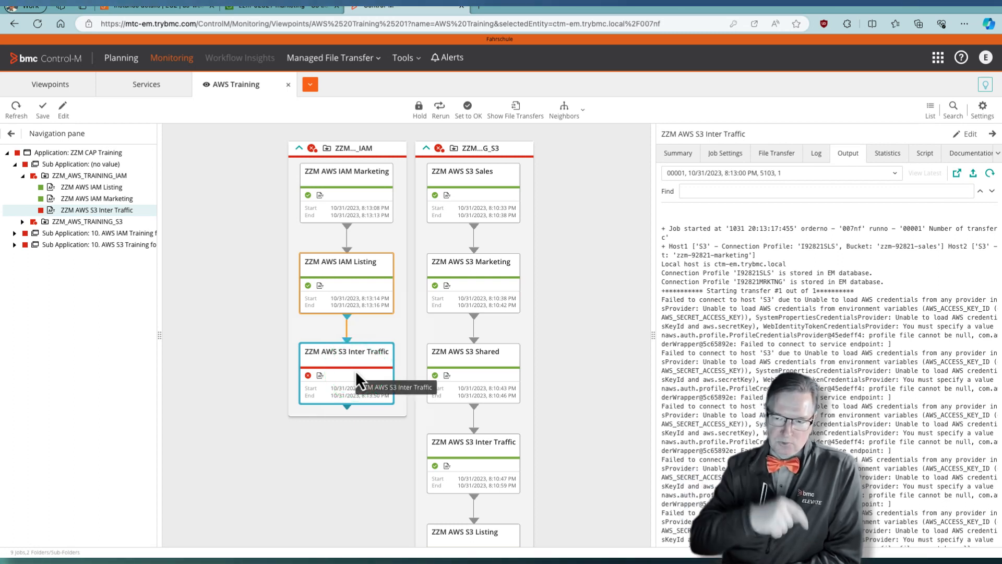
pyautogui.moveTo(653, 316); pyautogui.dragTo(553, 326)
pyautogui.moveTo(701, 246); pyautogui.dragTo(737, 248)
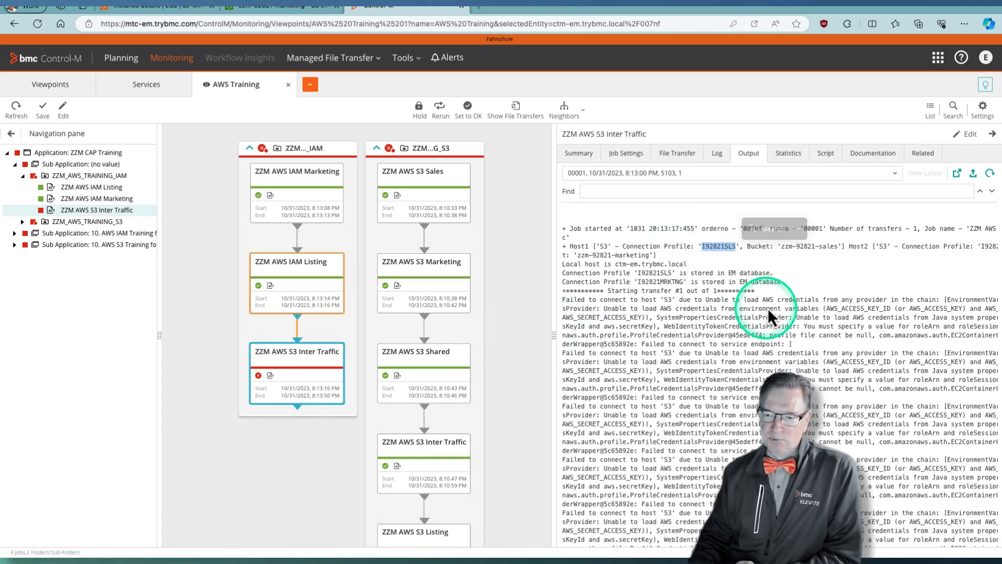
pyautogui.click(783, 248)
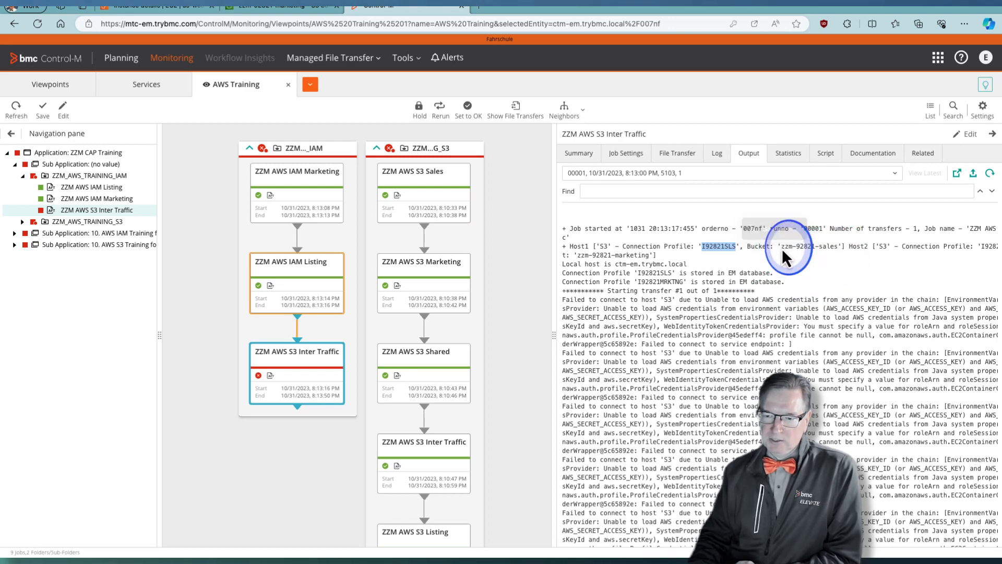
pyautogui.moveTo(783, 248); pyautogui.dragTo(836, 248)
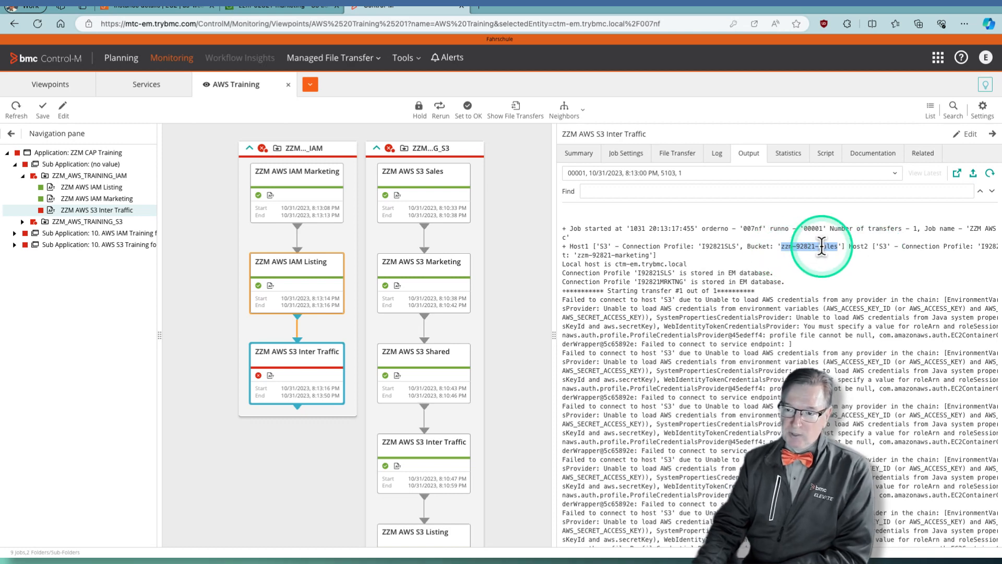
pyautogui.hscroll(2, 821, 246)
pyautogui.click(931, 246)
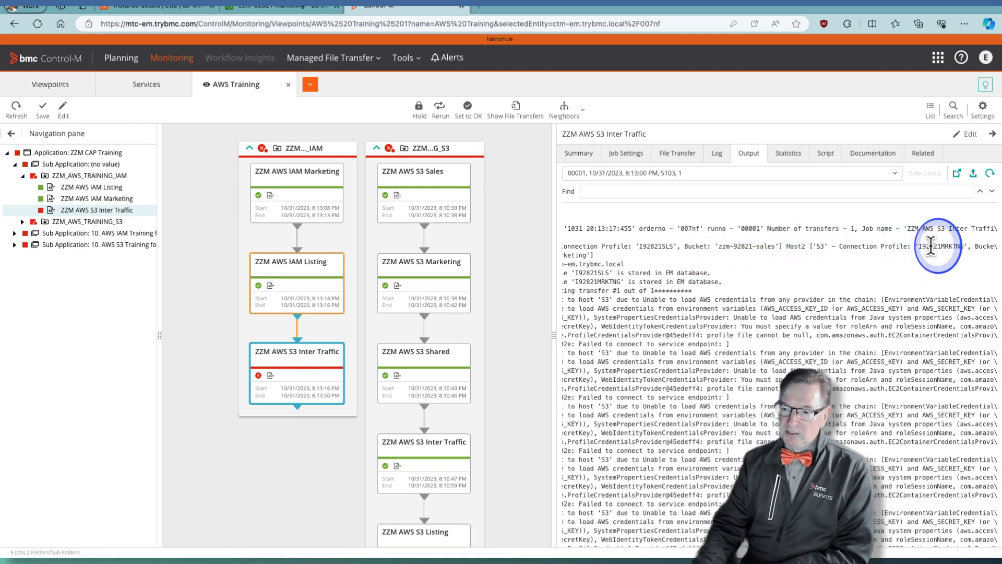
pyautogui.doubleClick(931, 246)
pyautogui.hscroll(-2, 622, 245)
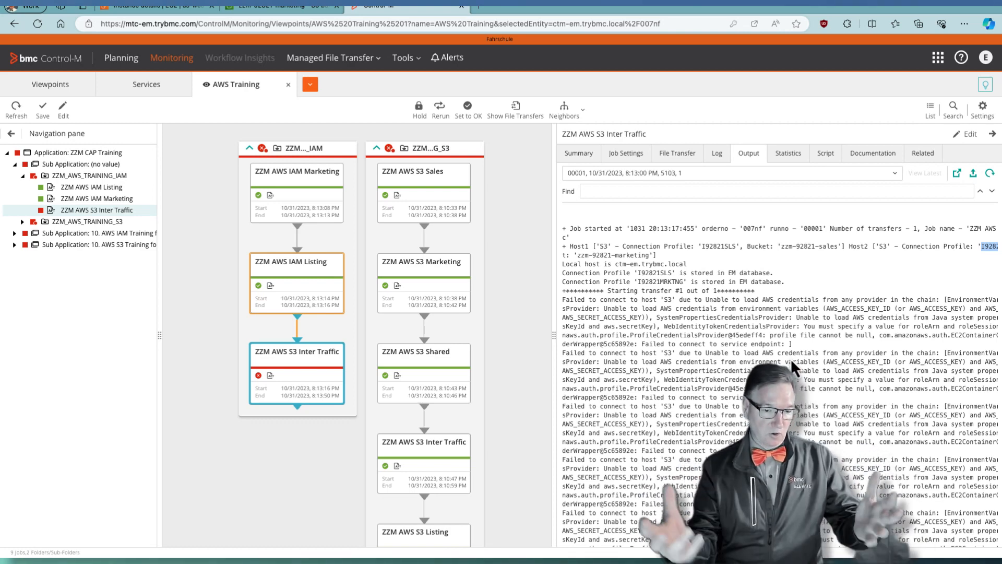
# Check the host group in the IAM folder's ZZM AWS S3 Inter Traffic job settings
pyautogui.click(675, 192)
pyautogui.click(629, 152)
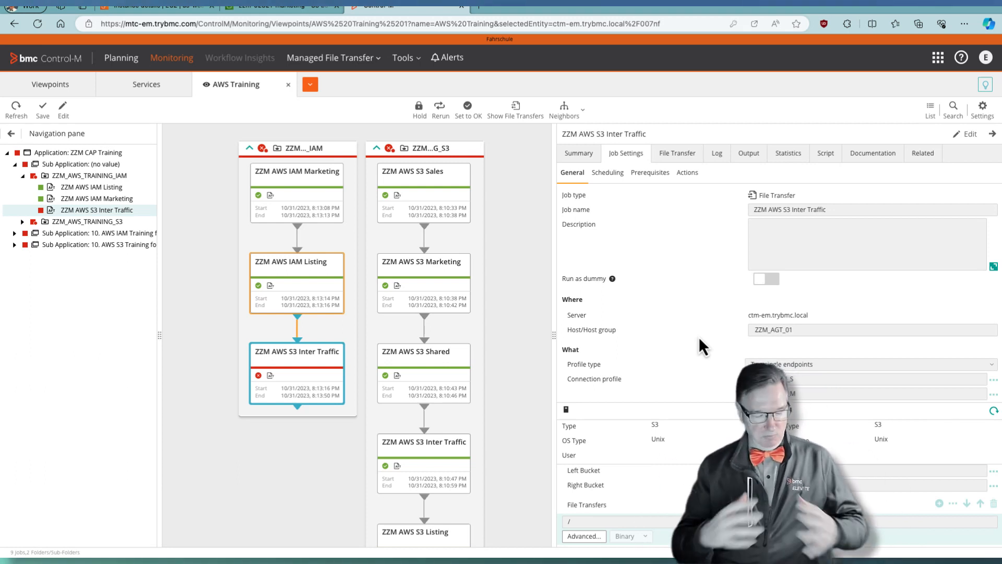
pyautogui.click(774, 332)
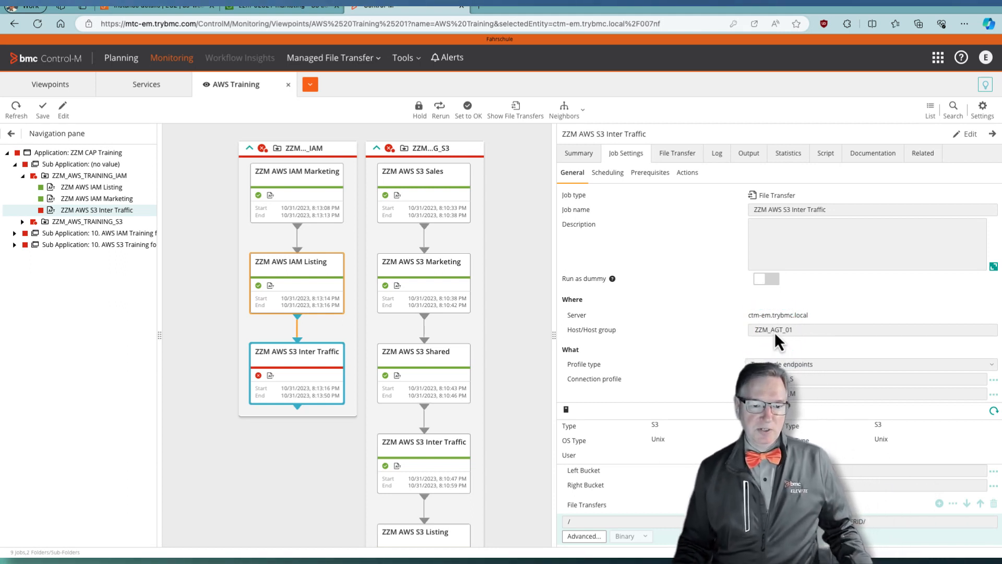
pyautogui.click(783, 333)
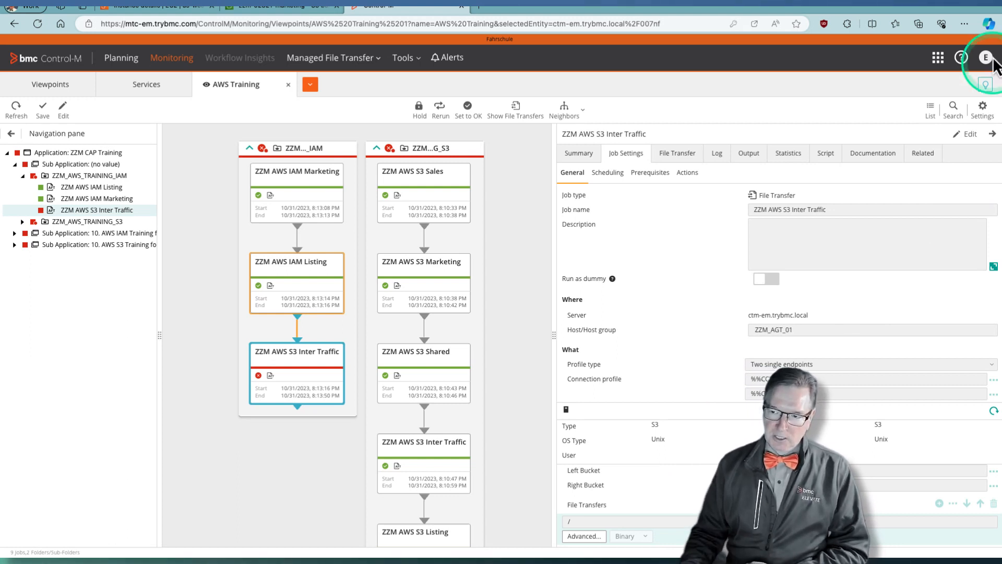
# Set the host group of the IAM folder's ZZM AWS S3 Inter Traffic job to ZZM_AWS
pyautogui.click(971, 136)
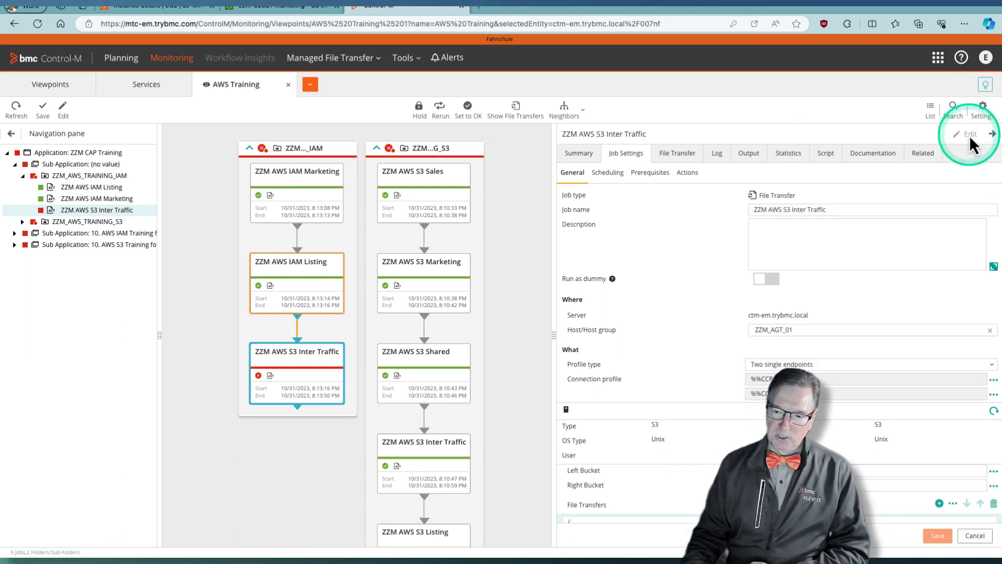
pyautogui.click(811, 330)
pyautogui.moveTo(770, 329); pyautogui.dragTo(818, 329)
pyautogui.write('AWS')
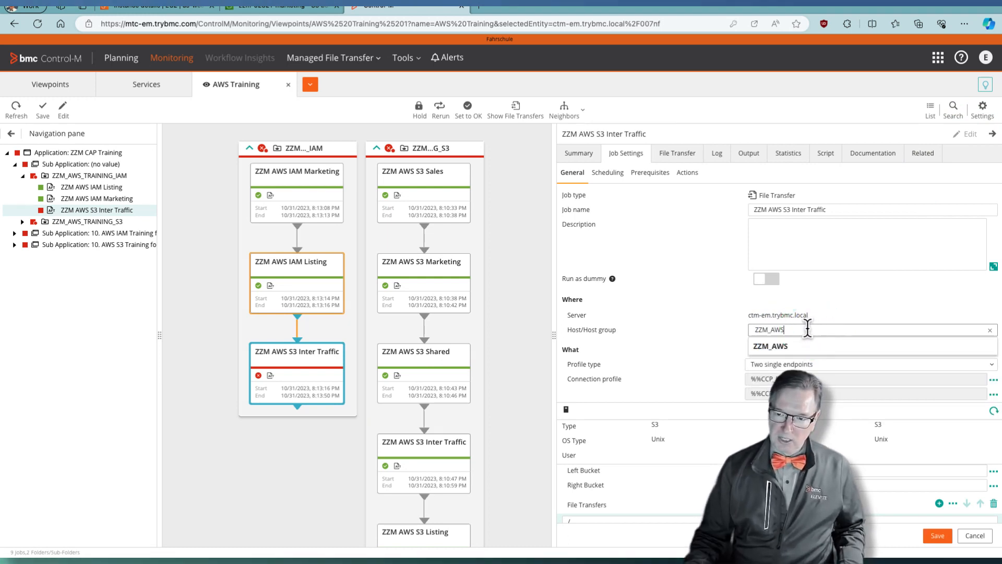
pyautogui.click(818, 248)
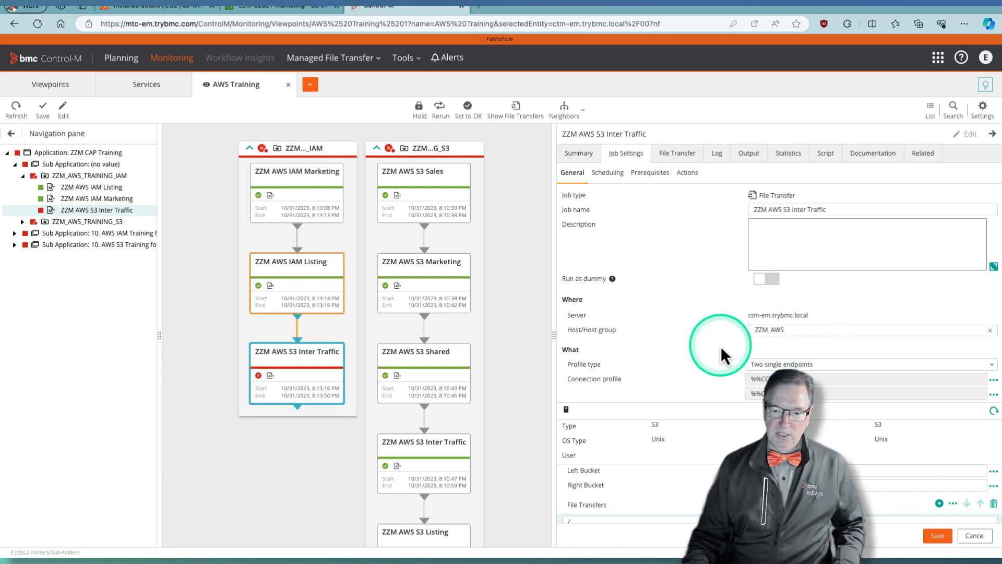
# Switch to the AWS console and check the IAM role attached to the zzm-training EC2 instance
pyautogui.click(283, 8)
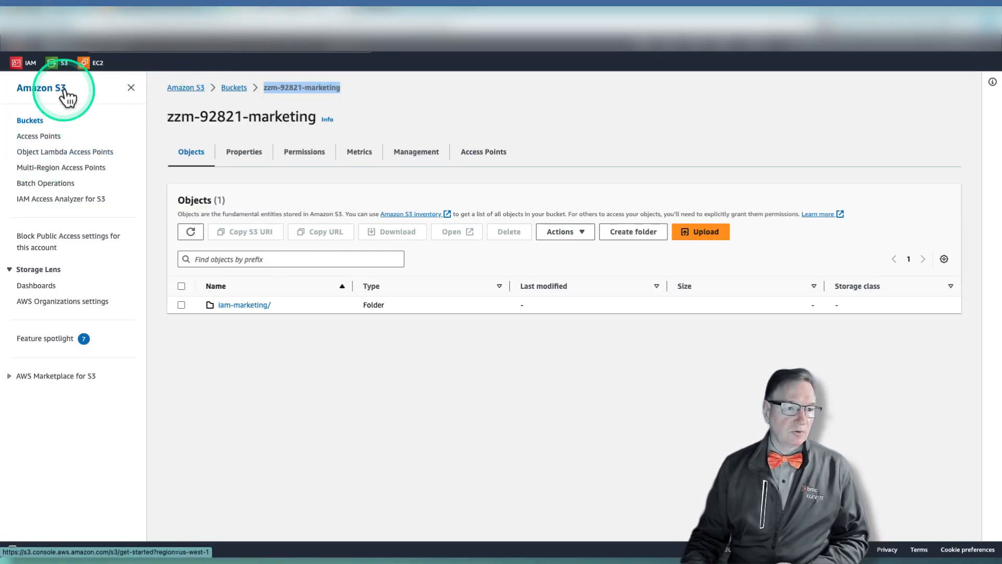
pyautogui.click(91, 65)
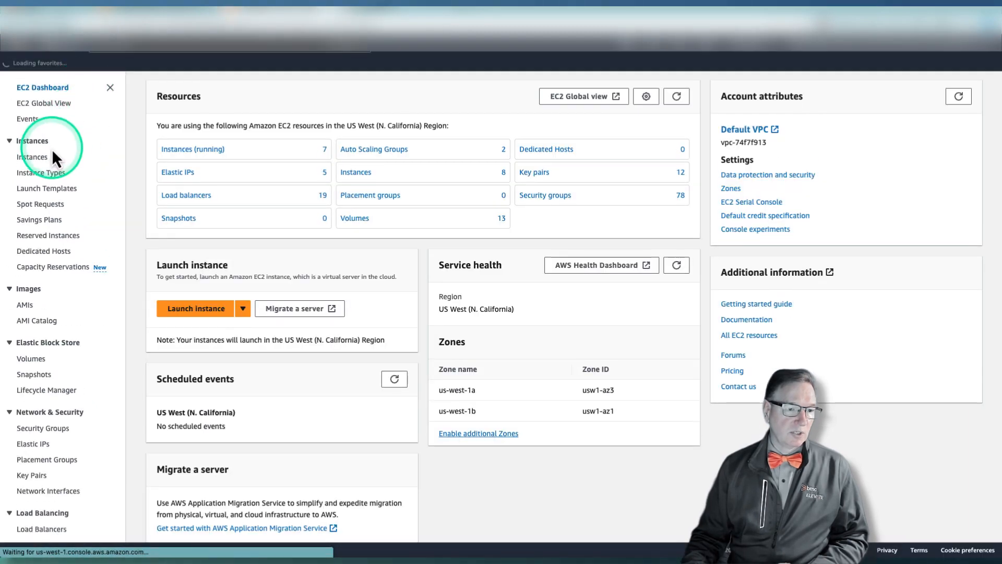
pyautogui.click(44, 159)
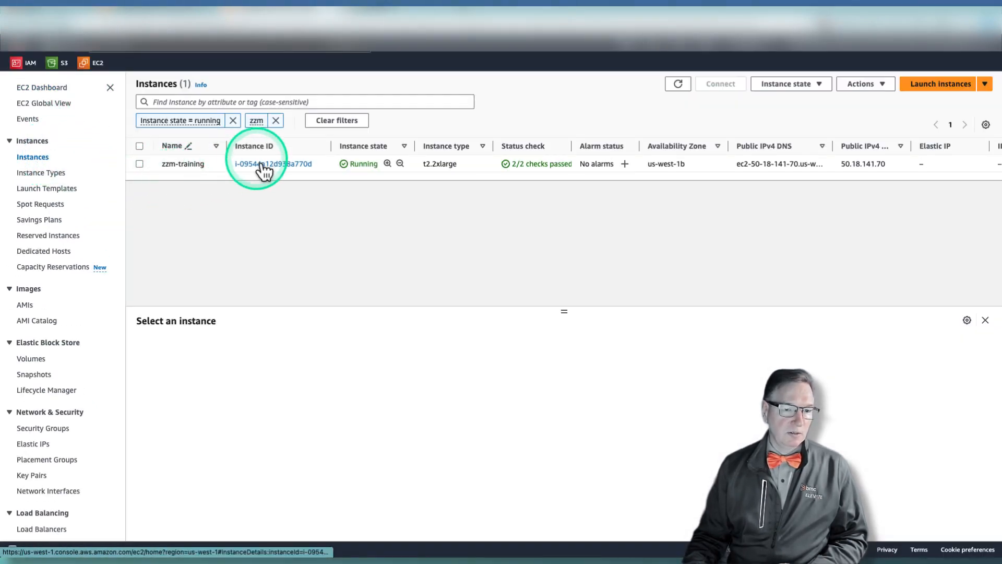
pyautogui.click(262, 166)
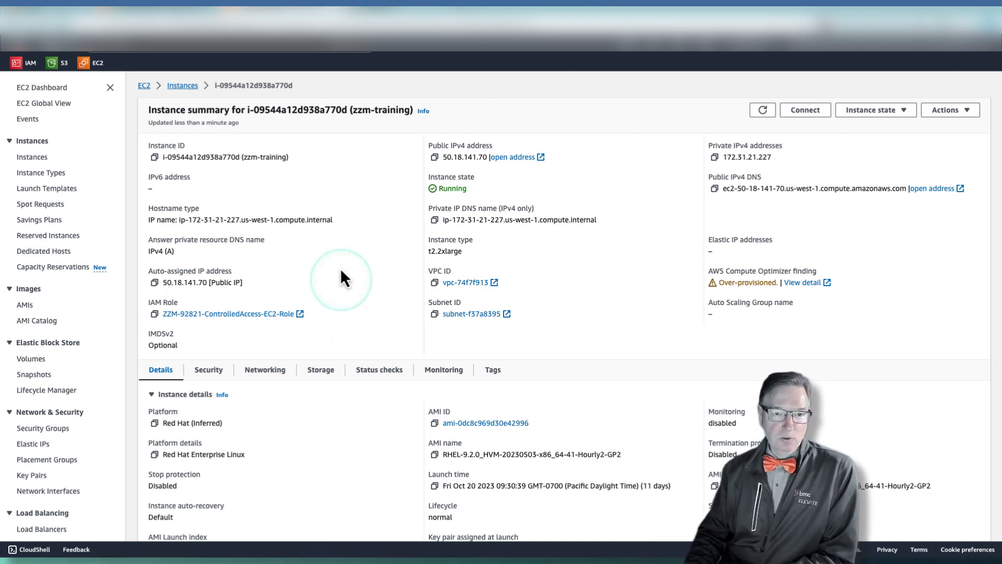
# Return to Control-M, save the changes to the IAM folder's ZZM AWS S3 Inter Traffic job and rerun it
pyautogui.click(372, 10)
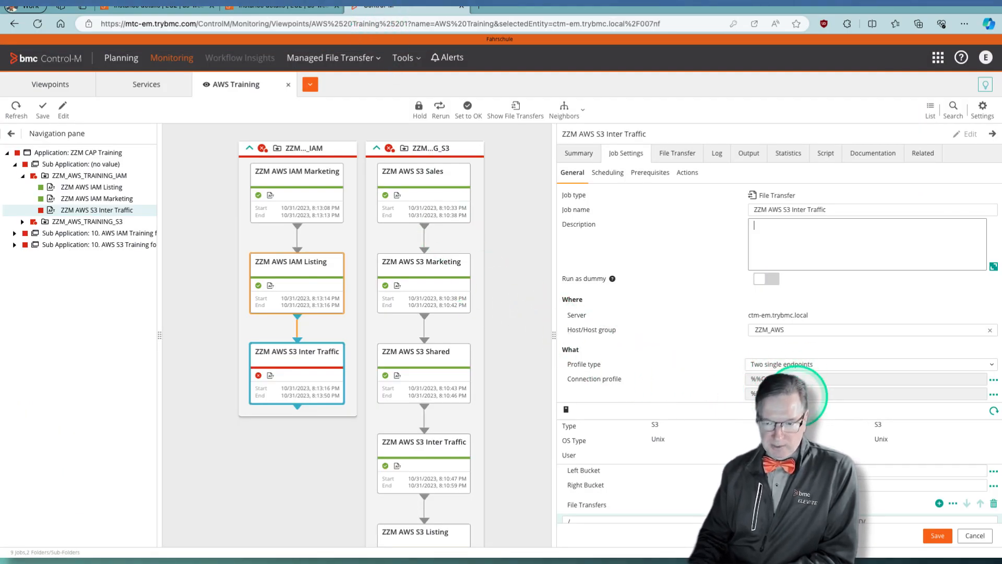
pyautogui.click(944, 537)
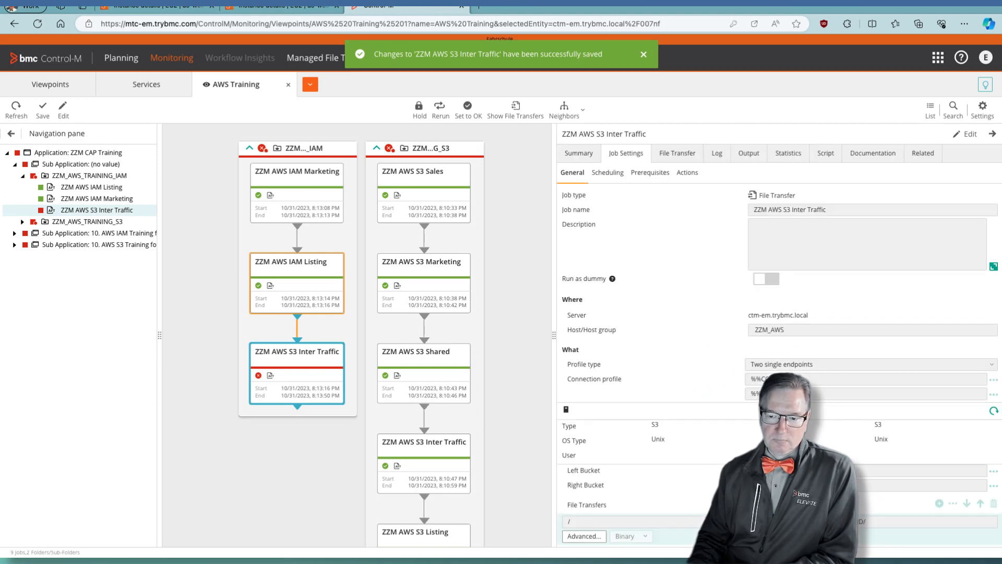
pyautogui.rightClick(301, 367)
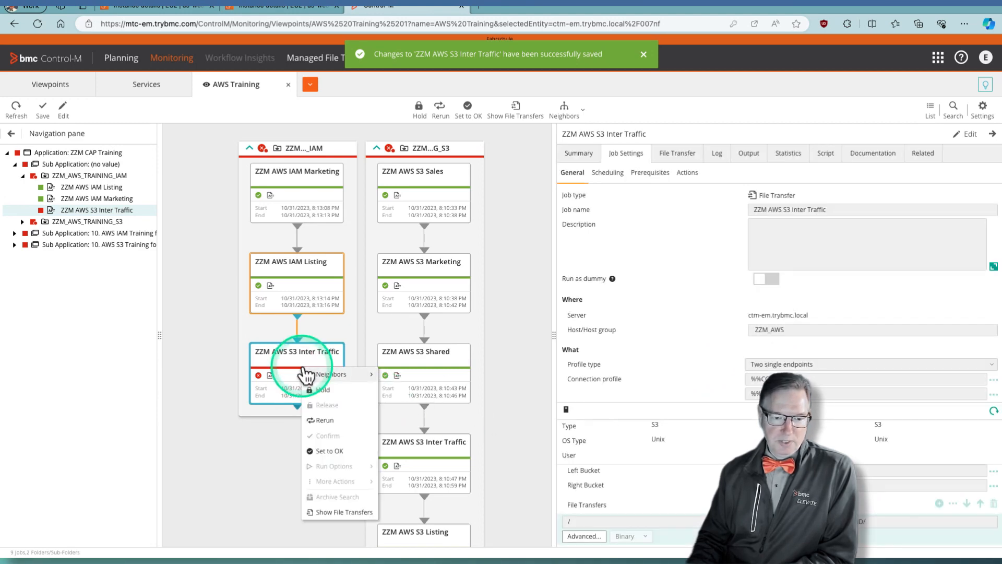
pyautogui.click(326, 421)
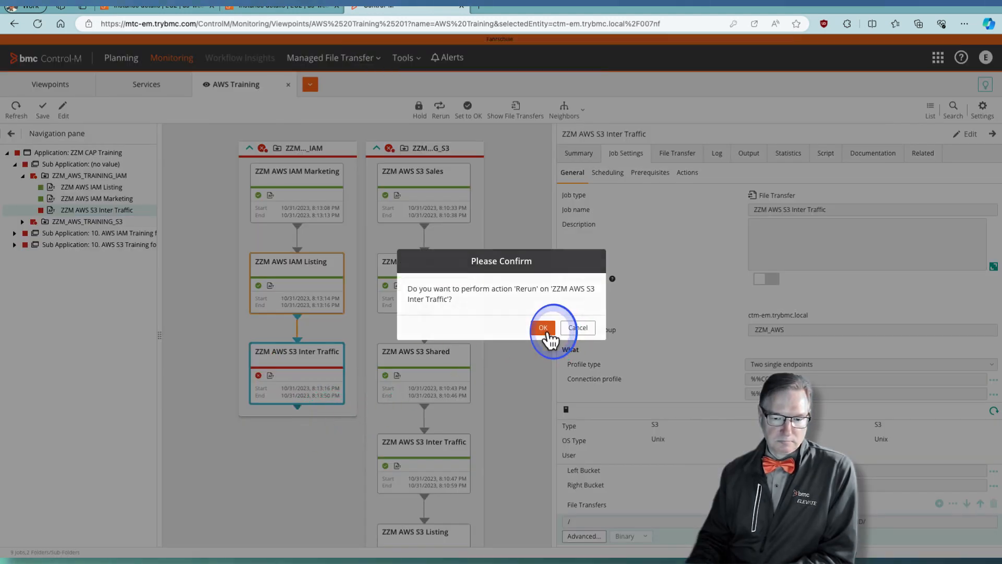
pyautogui.click(541, 328)
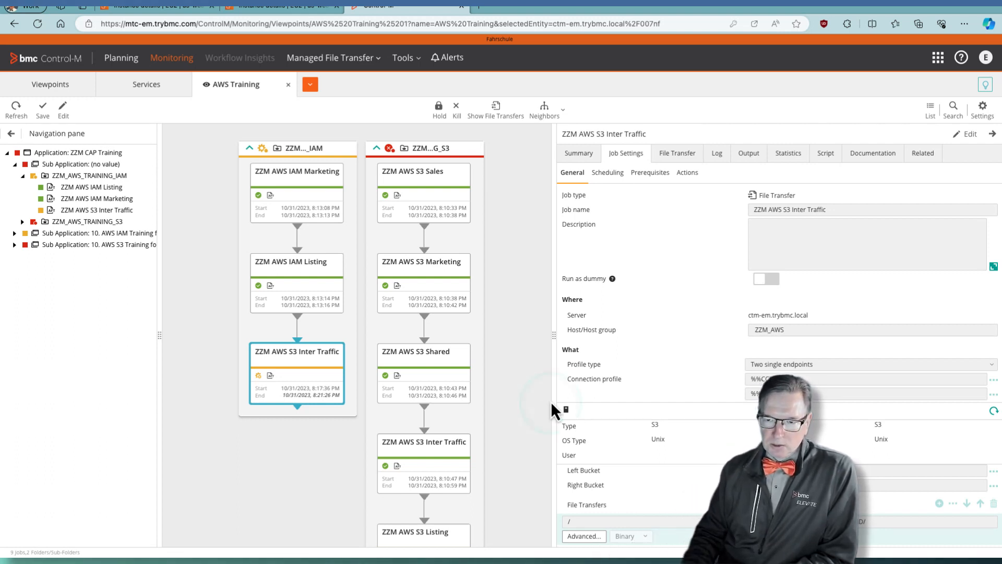
# Examine the rerun ZZM AWS S3 Inter Traffic job's output, checking its connection profiles and transfer status
pyautogui.click(750, 157)
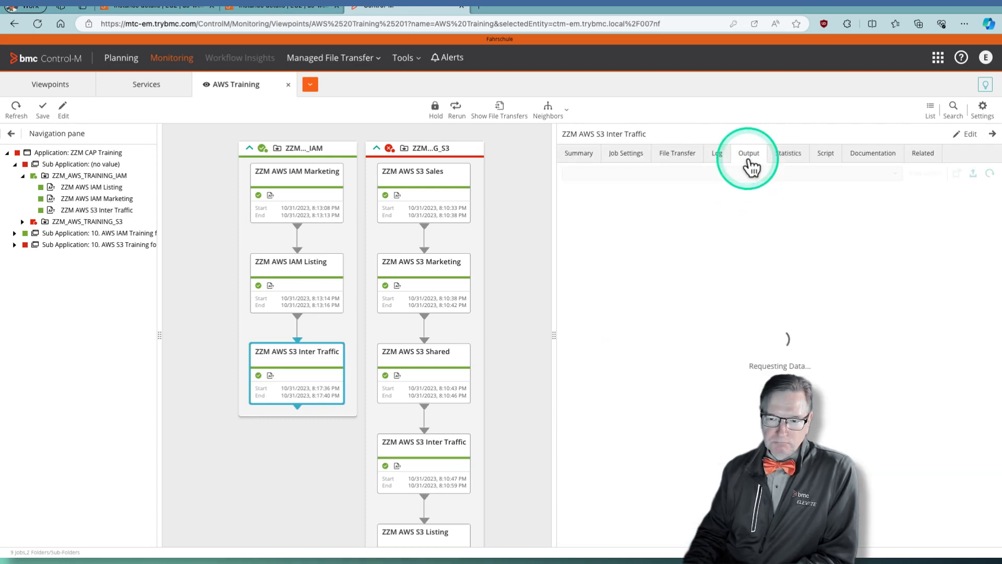
pyautogui.click(270, 368)
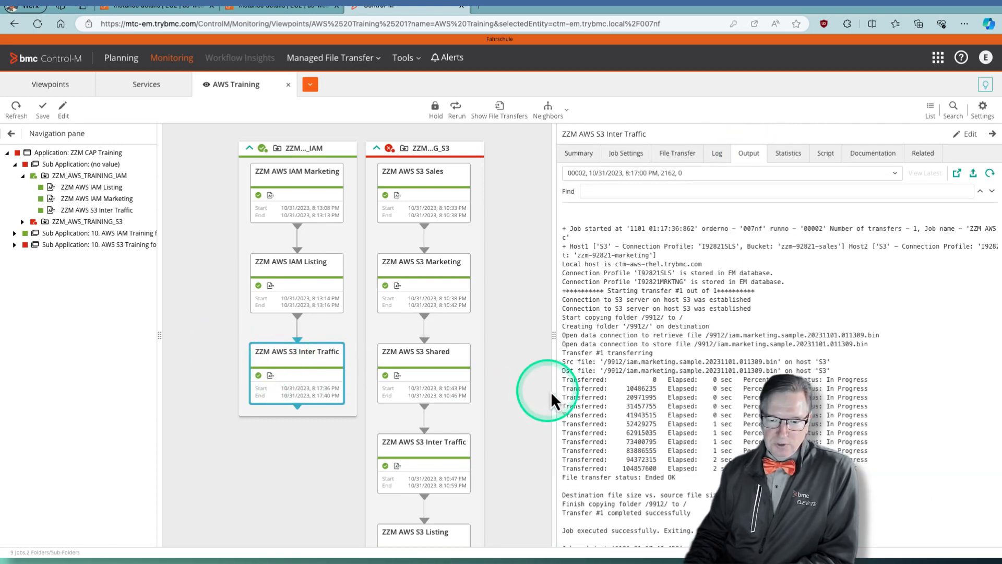
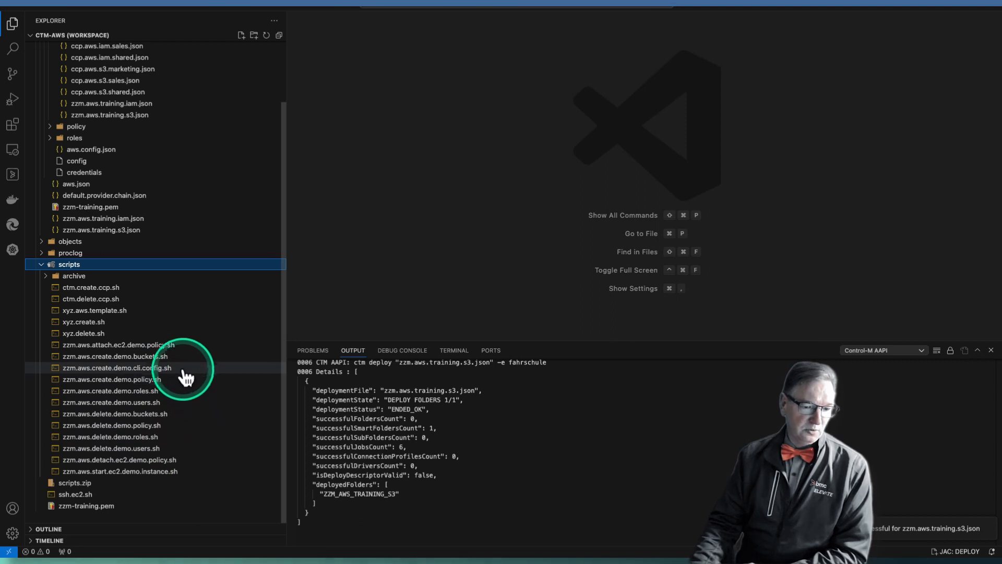
# Examine zzm.aws.create.demo.buckets.sh, checking the create-bucket call and where AWS_PRODUCTION_FILE is used to load project details
pyautogui.click(180, 356)
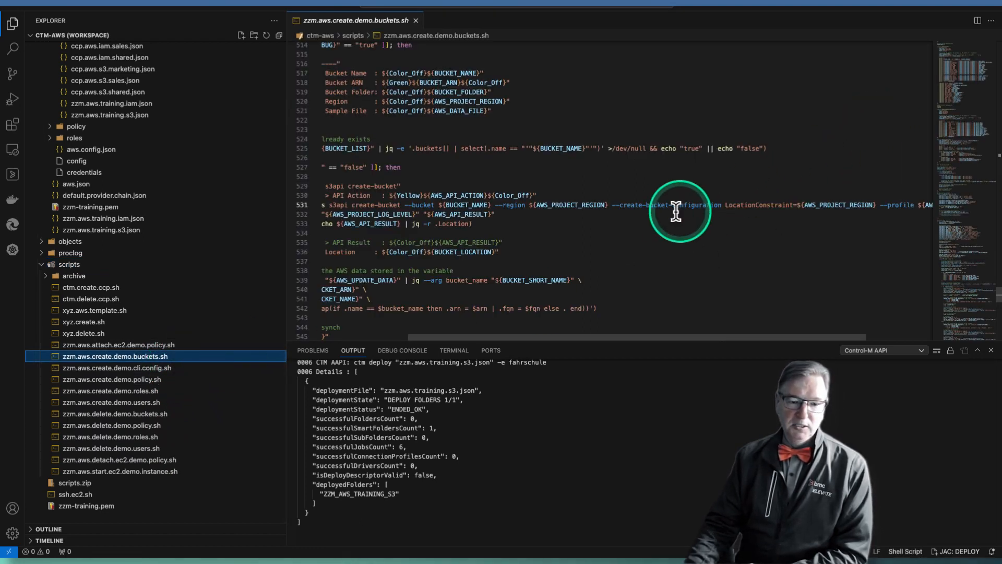
pyautogui.hscroll(-5, 678, 209)
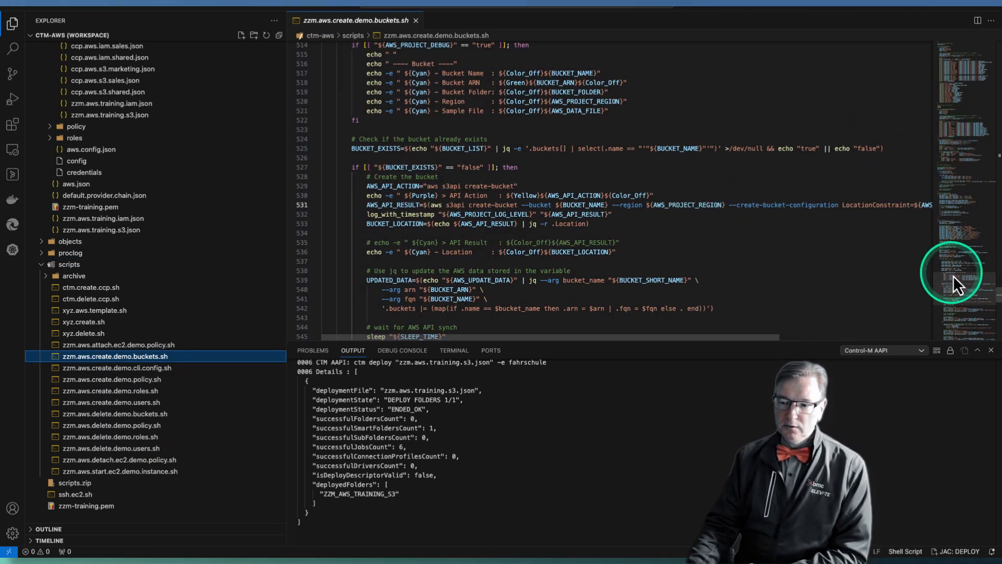
pyautogui.moveTo(954, 284); pyautogui.dragTo(957, 257)
pyautogui.click(404, 163)
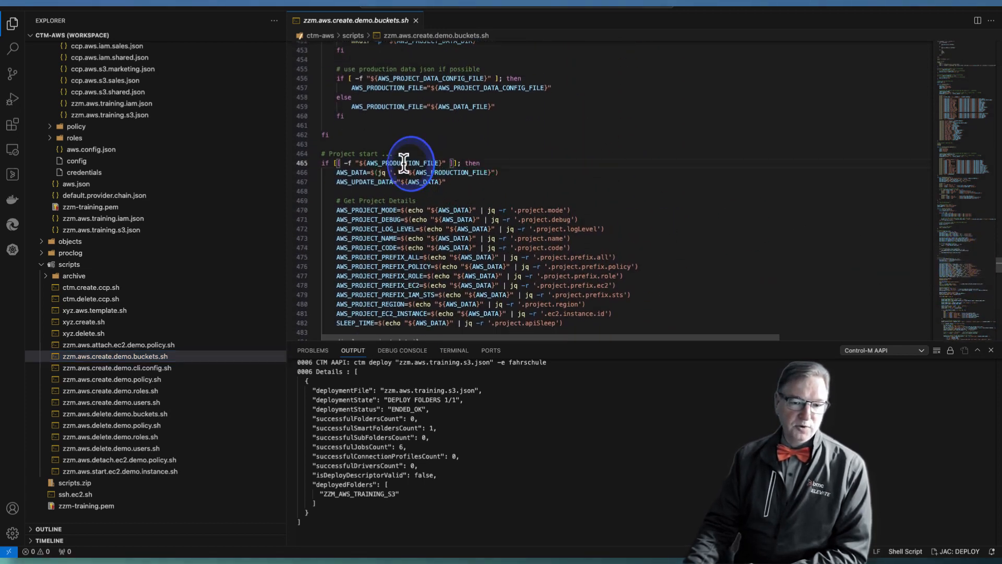
pyautogui.doubleClick(405, 163)
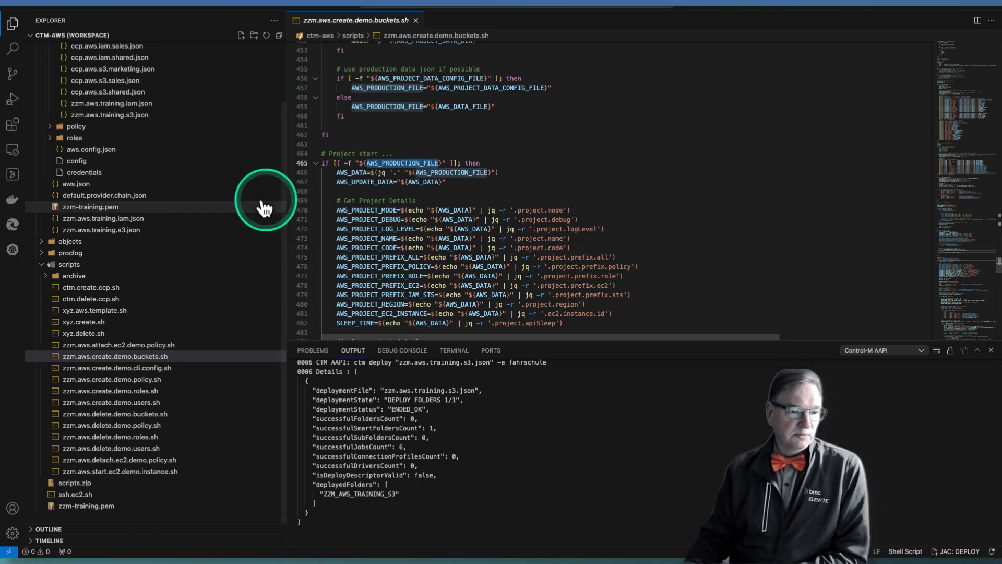
# Open aws.config.json with the surrounding panels hidden and examine its project settings, highlighting the project code
pyautogui.click(96, 152)
pyautogui.doubleClick(96, 152)
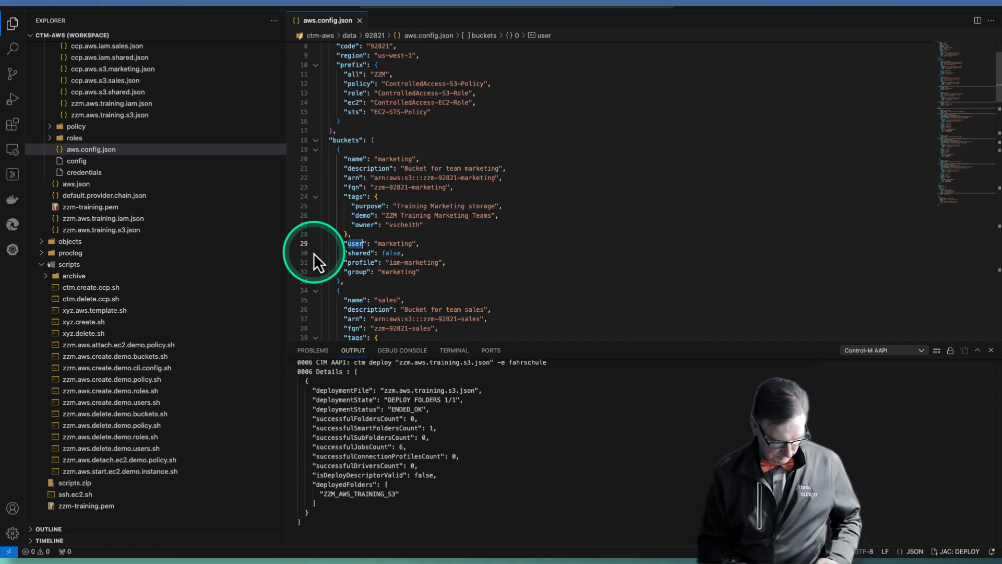
pyautogui.press('super+b')
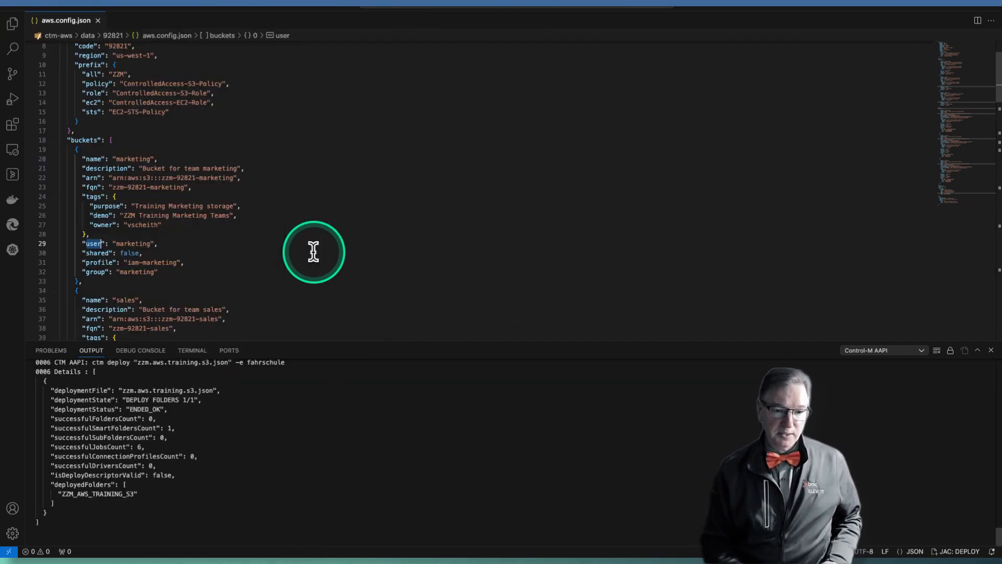
pyautogui.click(990, 350)
pyautogui.scroll(3, 455, 306)
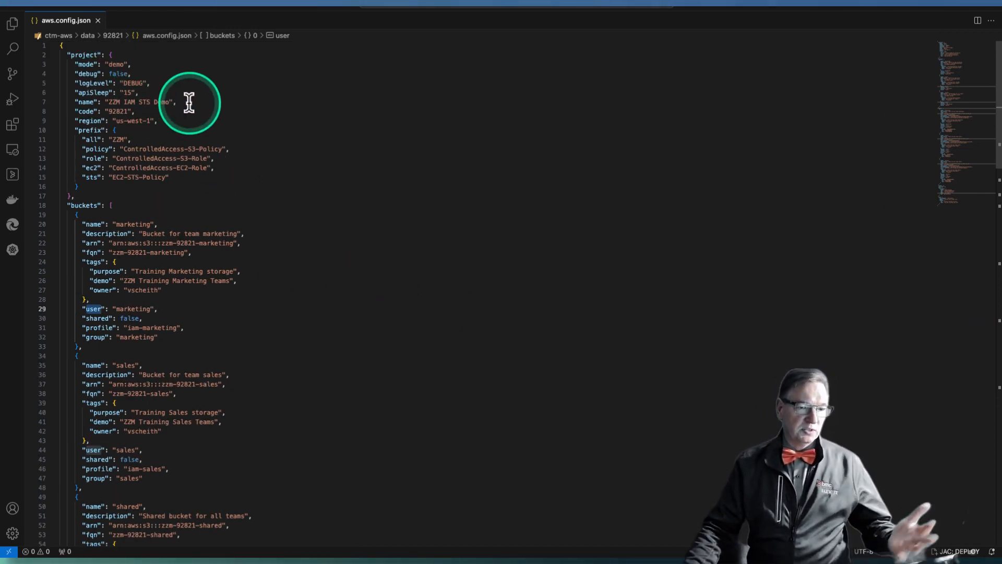
pyautogui.doubleClick(118, 111)
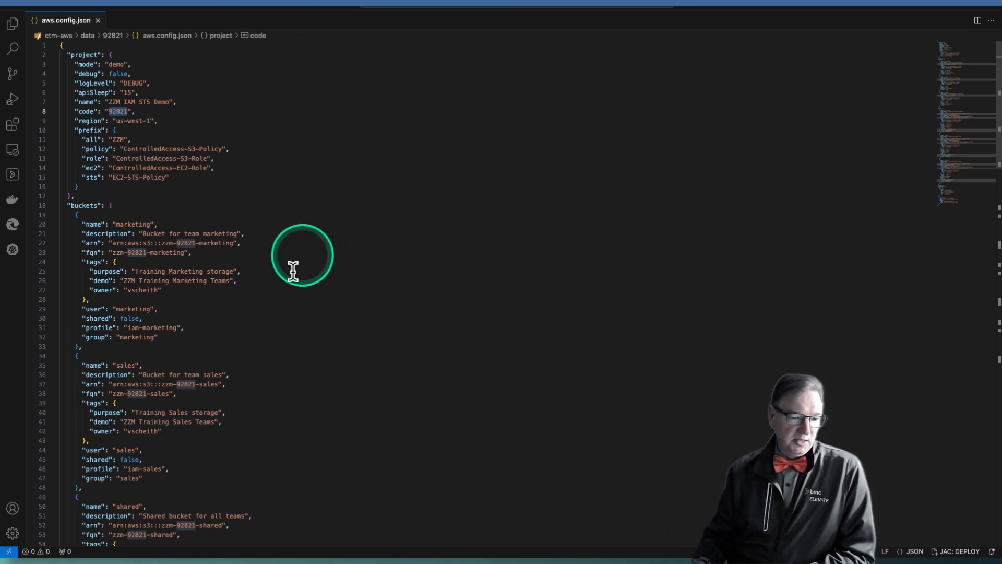
# Review the bucket and user definitions in aws.config.json, highlighting the sales bucket's ARN and name
pyautogui.scroll(-6, 293, 291)
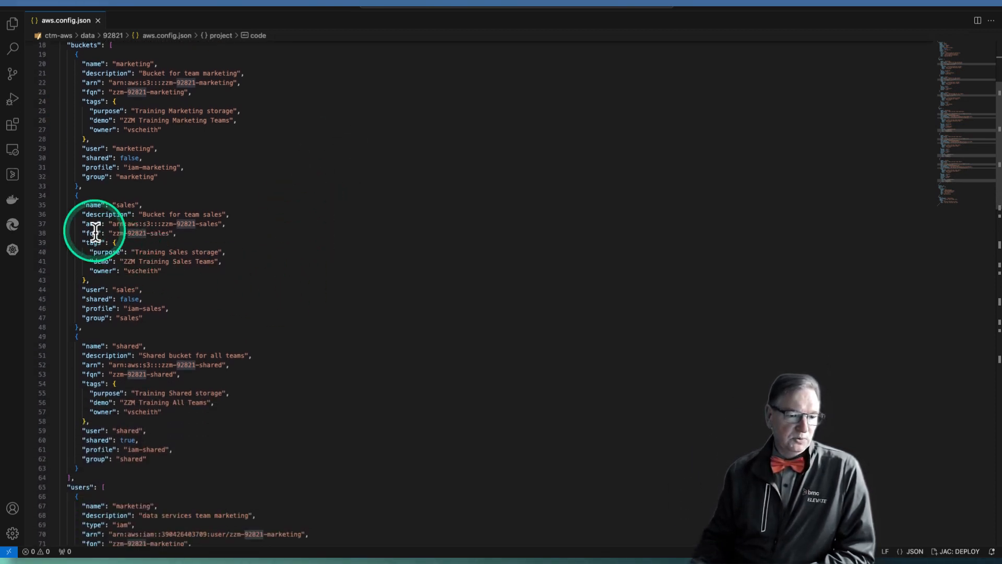
pyautogui.moveTo(113, 223); pyautogui.dragTo(219, 223)
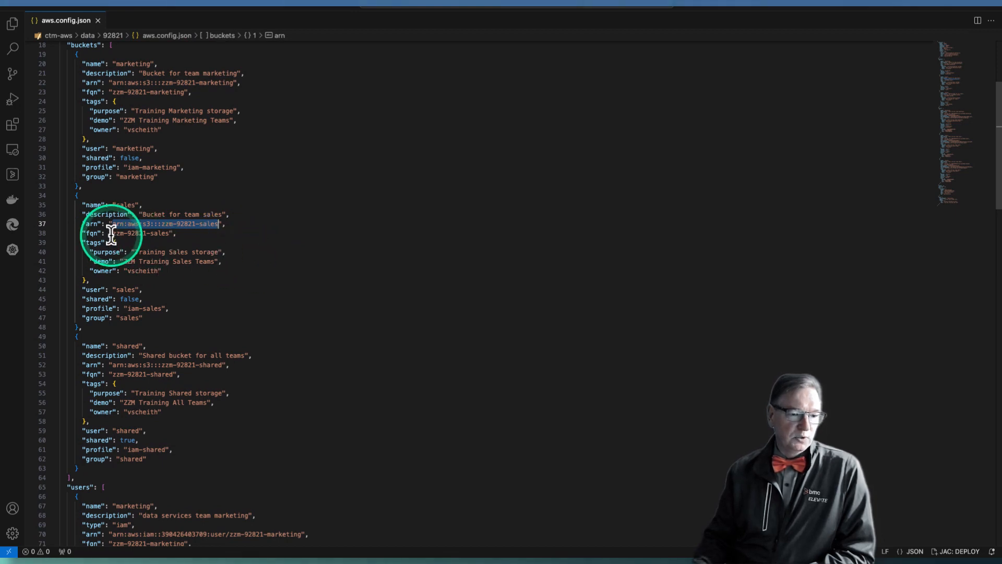
pyautogui.click(126, 205)
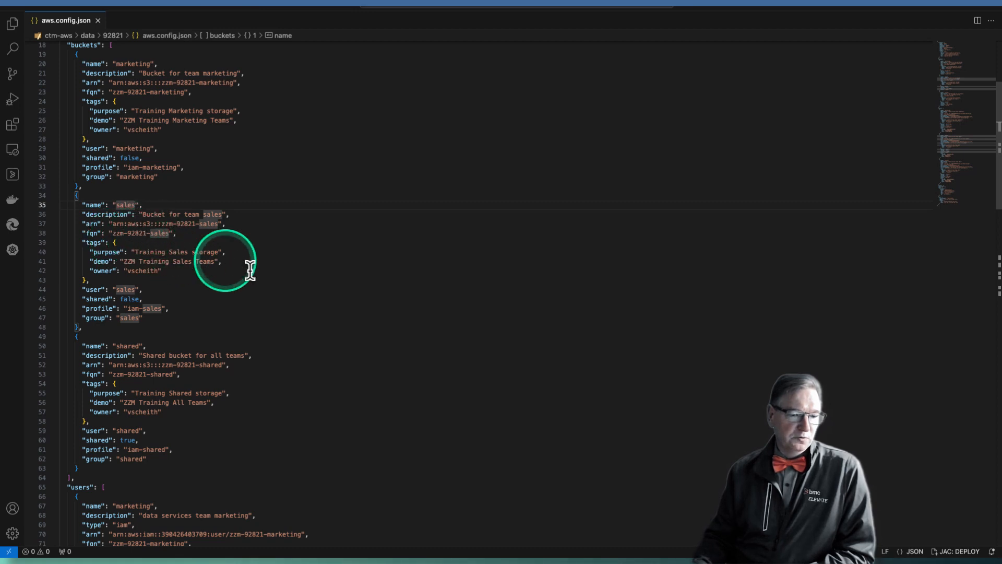
pyautogui.scroll(-1, 272, 287)
pyautogui.scroll(-12, 272, 288)
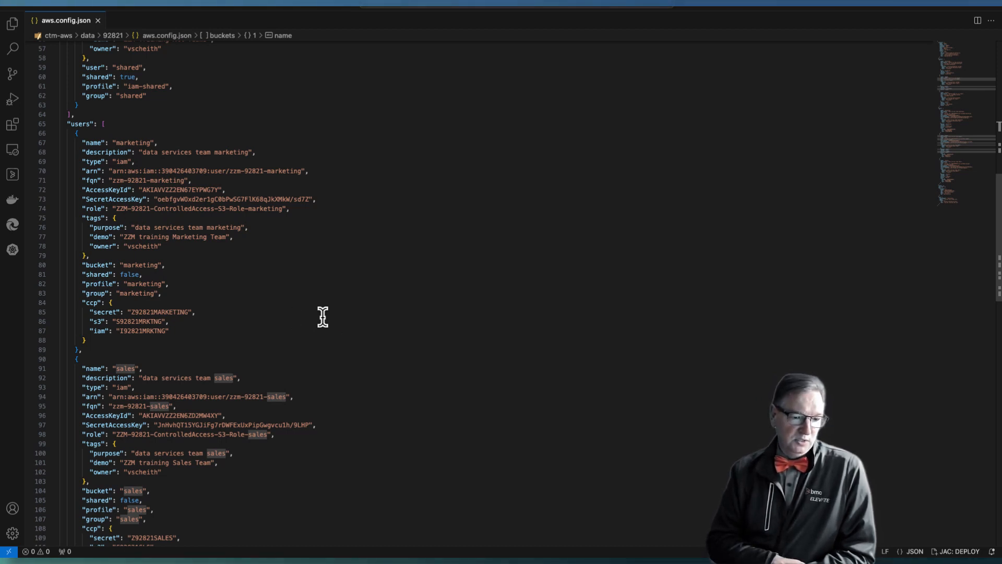
# Review the EC2 instance and Control-M sections of aws.config.json, highlighting the instance ID, environment and agent
pyautogui.scroll(-8, 308, 322)
pyautogui.scroll(-14, 308, 322)
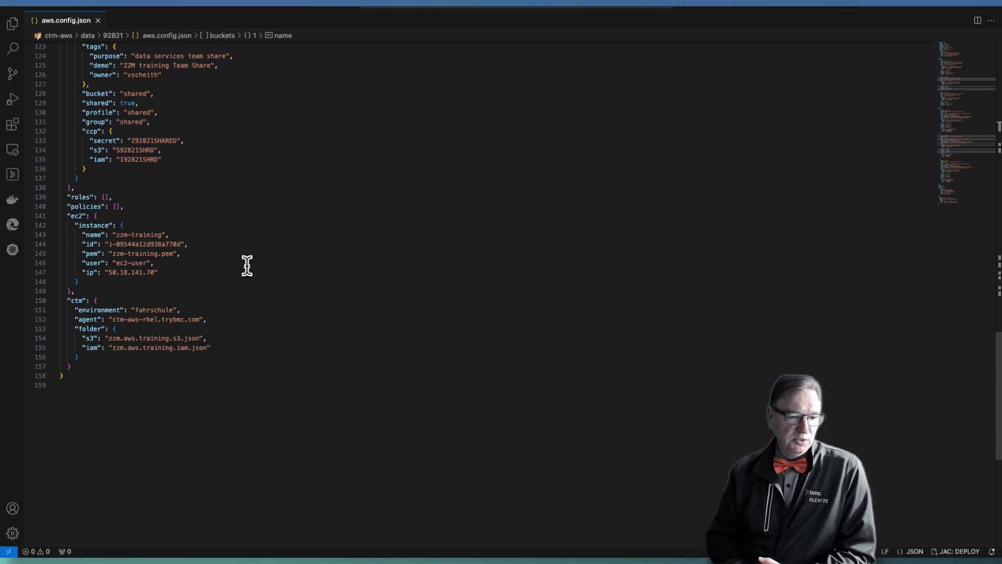
pyautogui.doubleClick(167, 243)
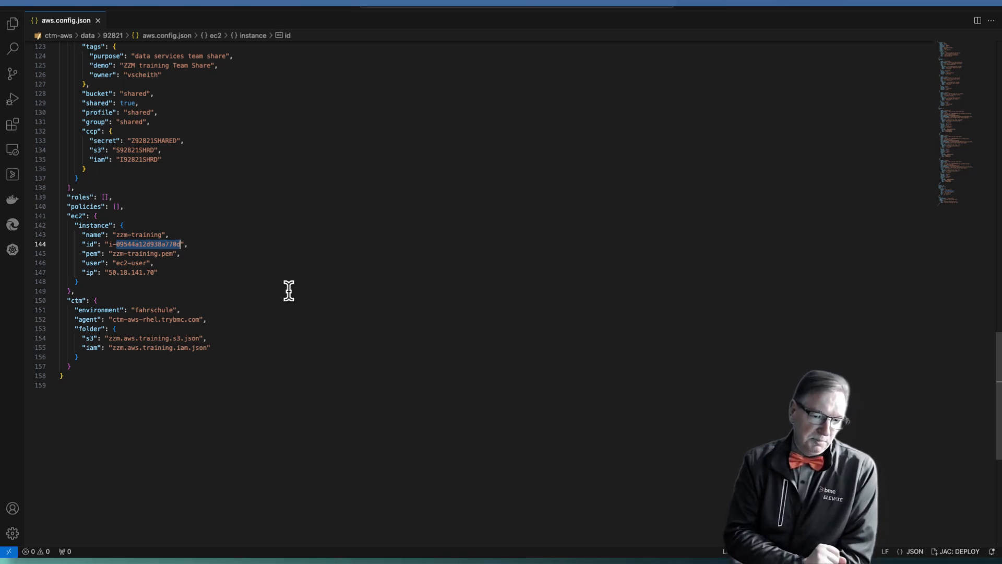
pyautogui.doubleClick(147, 310)
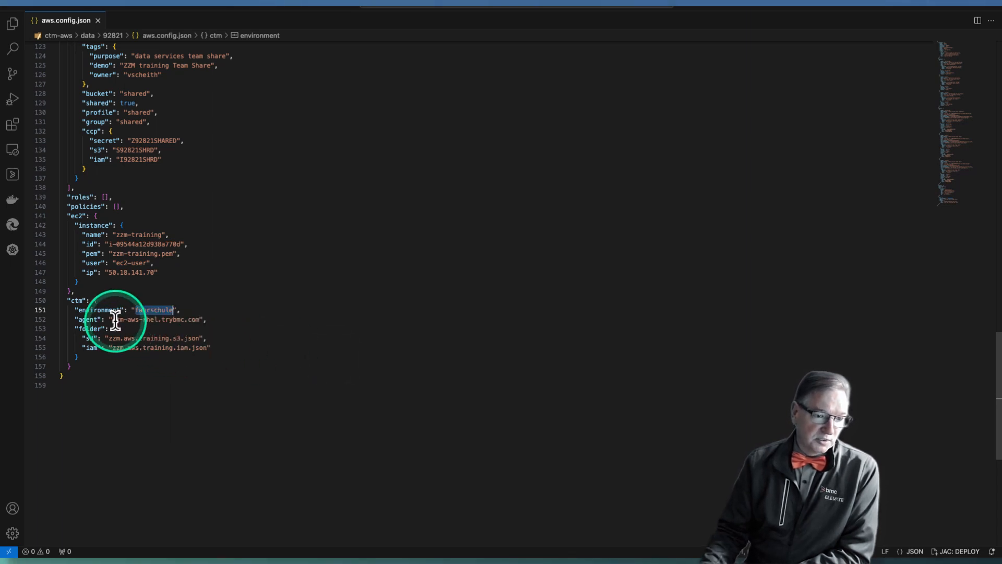
pyautogui.moveTo(113, 318); pyautogui.dragTo(200, 319)
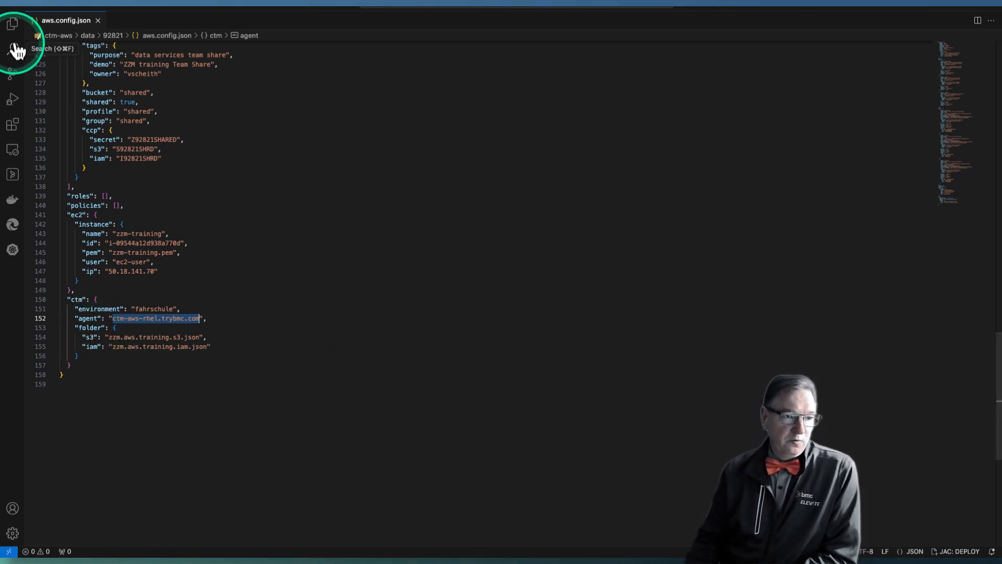
# Examine the folder variables in the 92821 project's zzm.aws.training.iam.json, and close it together with aws.config.json
pyautogui.click(13, 23)
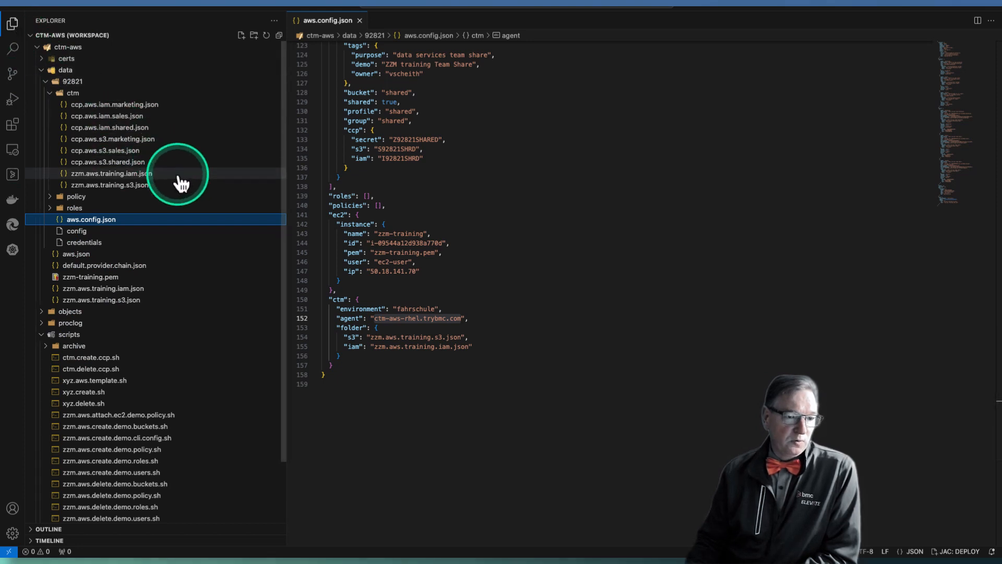
pyautogui.click(125, 173)
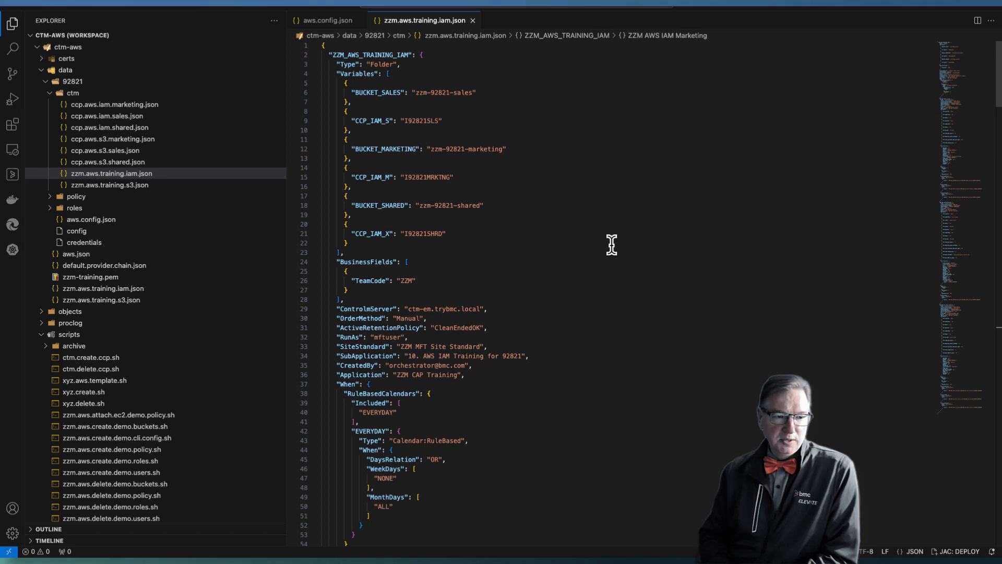
pyautogui.click(473, 21)
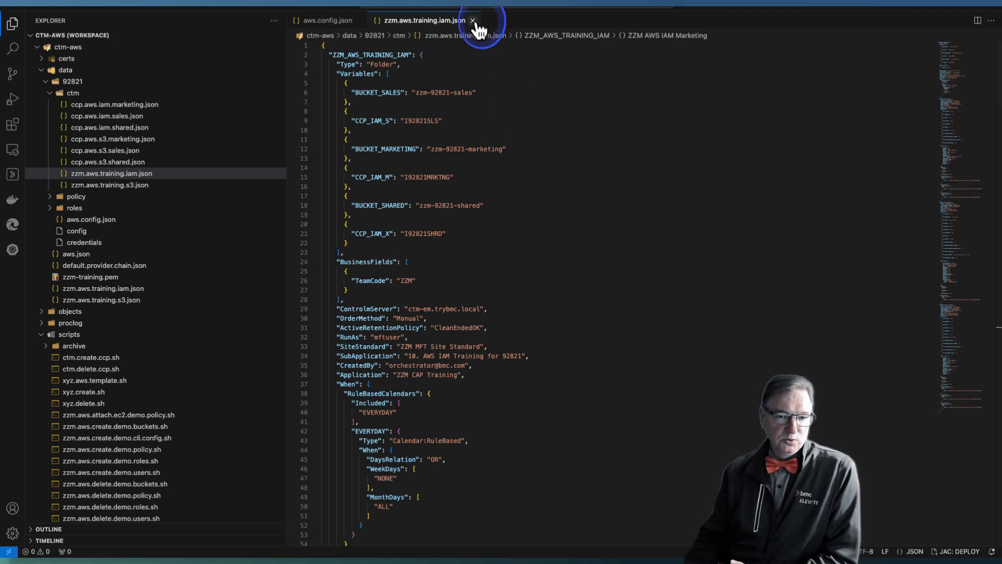
pyautogui.click(359, 20)
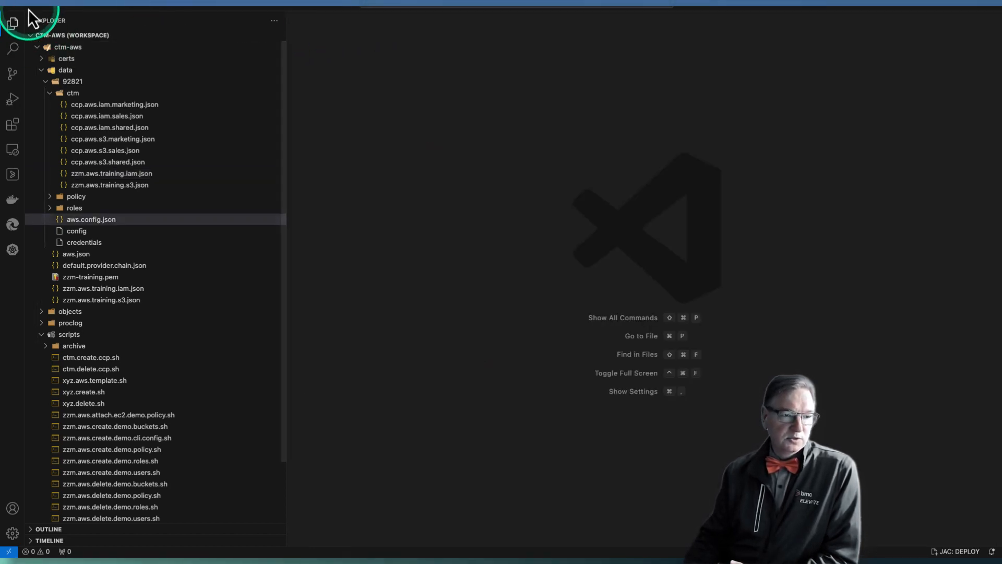
# Run ./xyz.delete.sh in the scripts terminal session and enlarge the terminal to fill the window without the file explorer
pyautogui.click(234, 3)
pyautogui.click(233, 17)
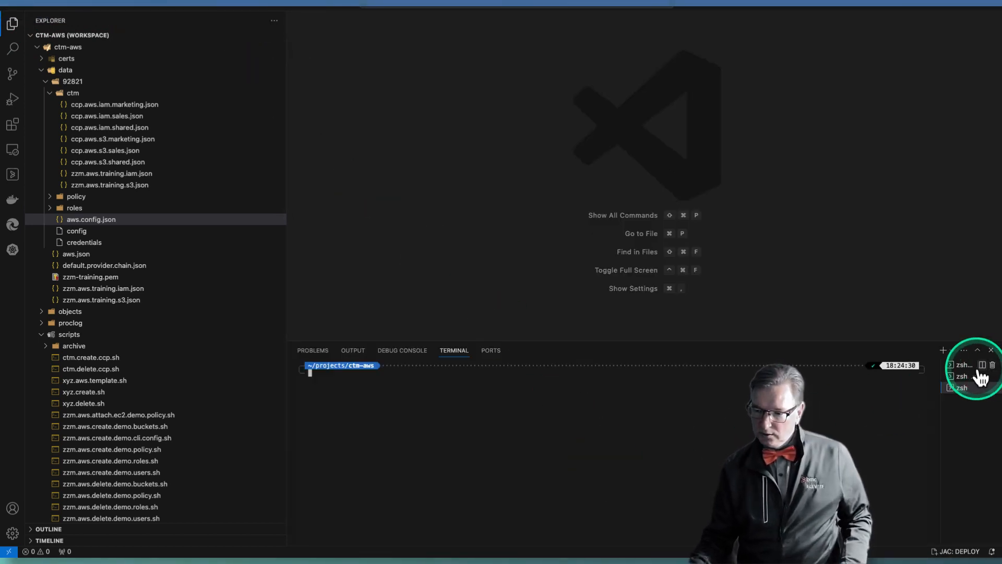
pyautogui.click(962, 364)
pyautogui.click(647, 413)
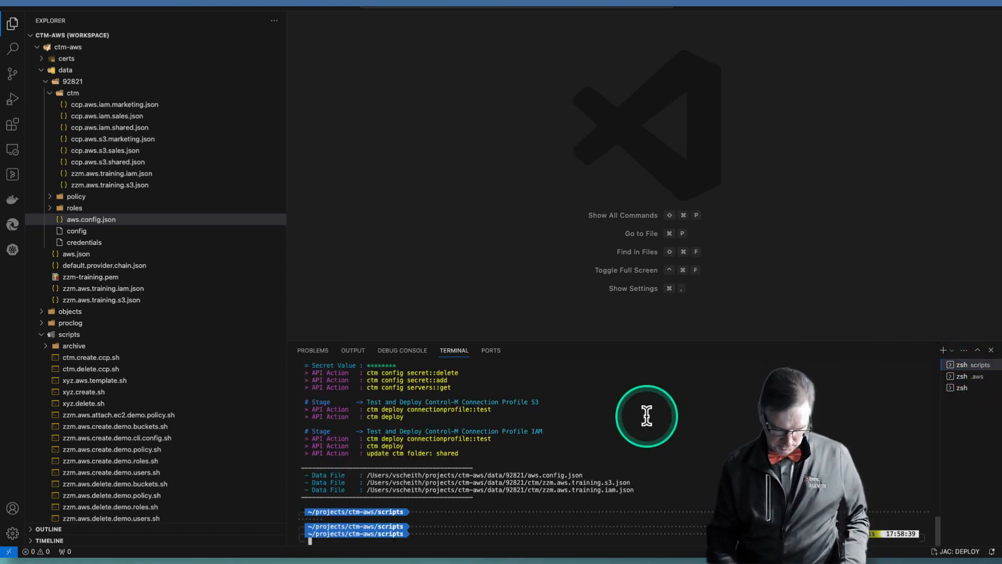
pyautogui.write('./x')
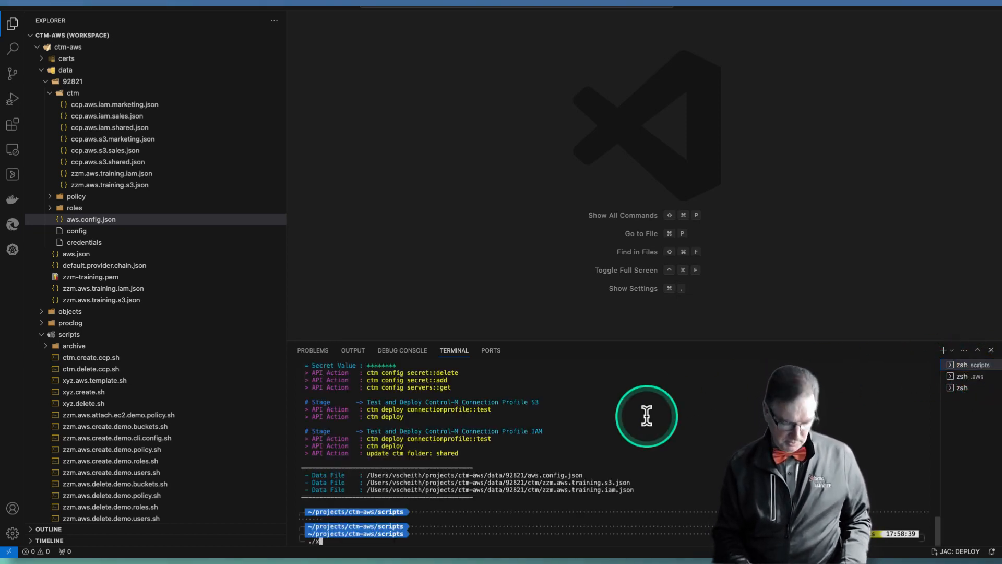
pyautogui.write('yz.d')
pyautogui.press('Tab')
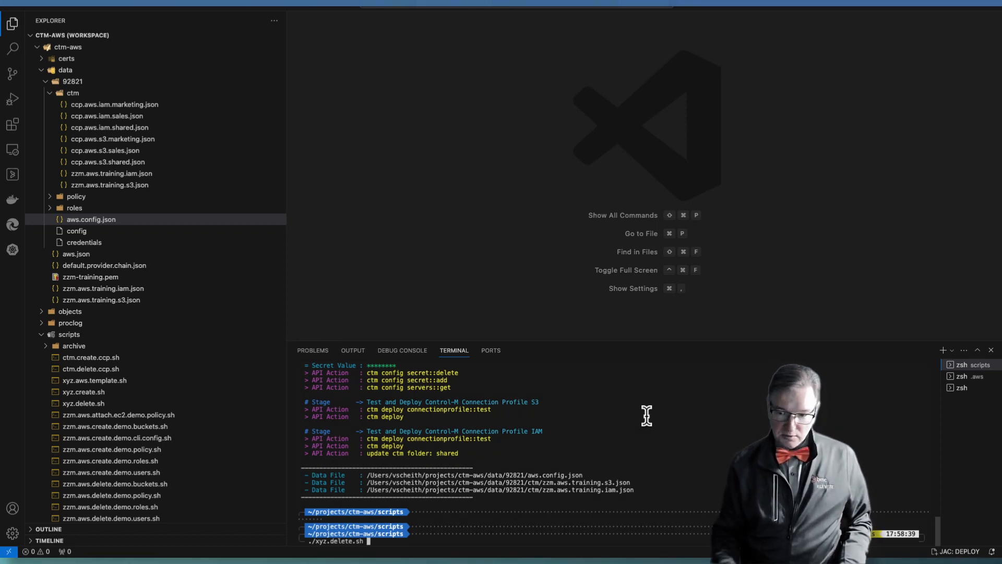
pyautogui.press('Return')
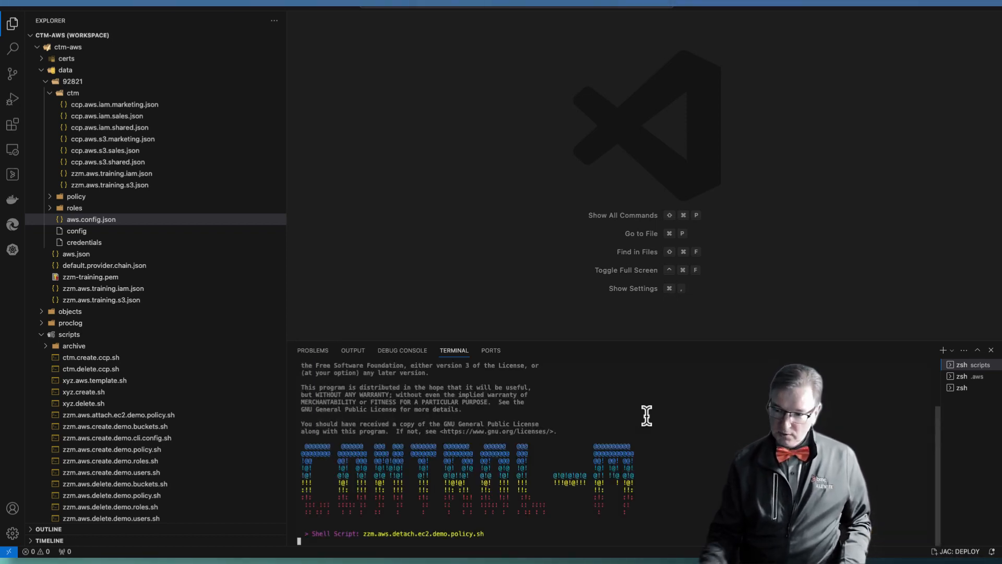
pyautogui.click(977, 350)
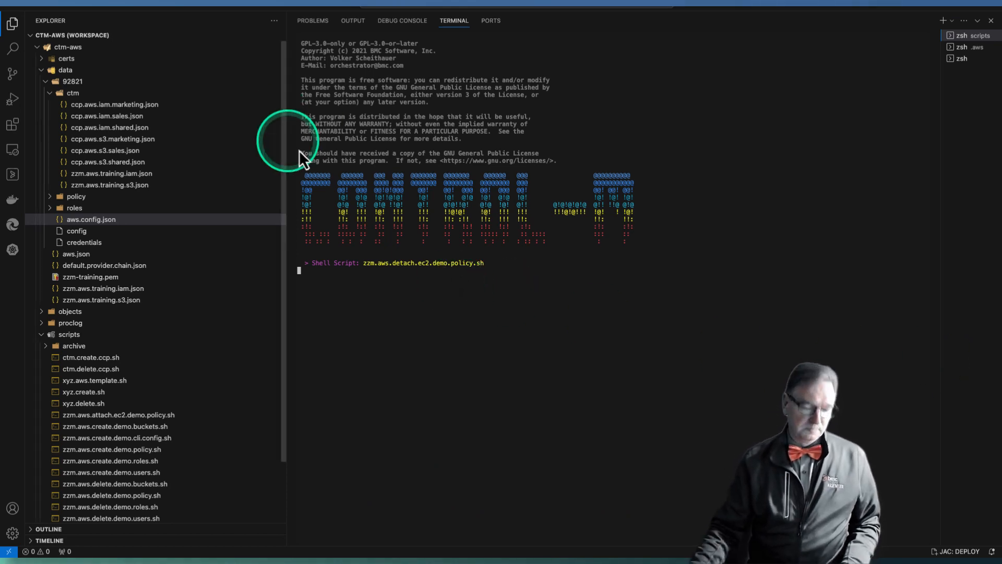
pyautogui.hotkey('ctrl', 'b')
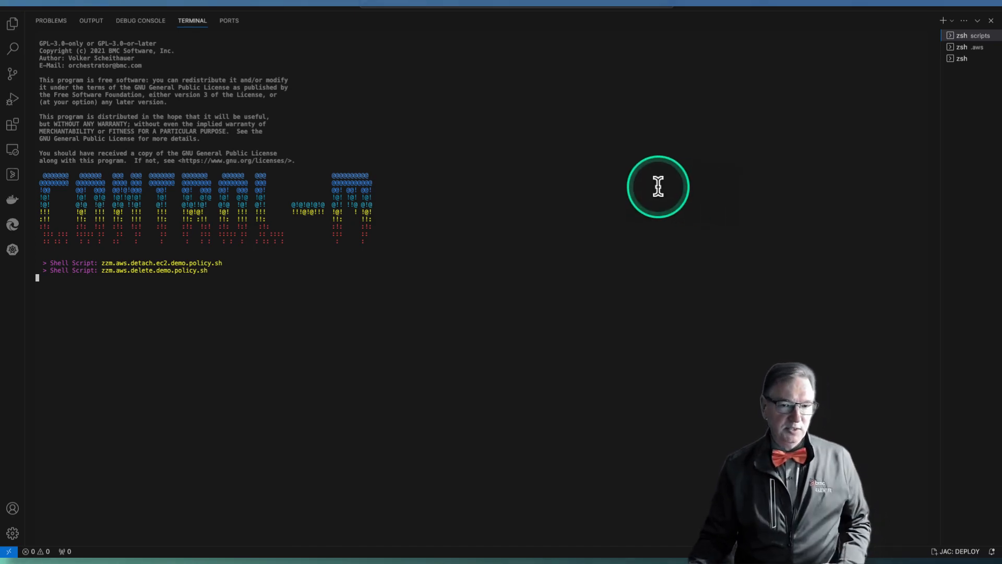
# Refresh the zzm-training EC2 instance summary in the AWS console to check its IAM role, and return to Visual Studio Code
pyautogui.hotkey('ctrl', 'Right')
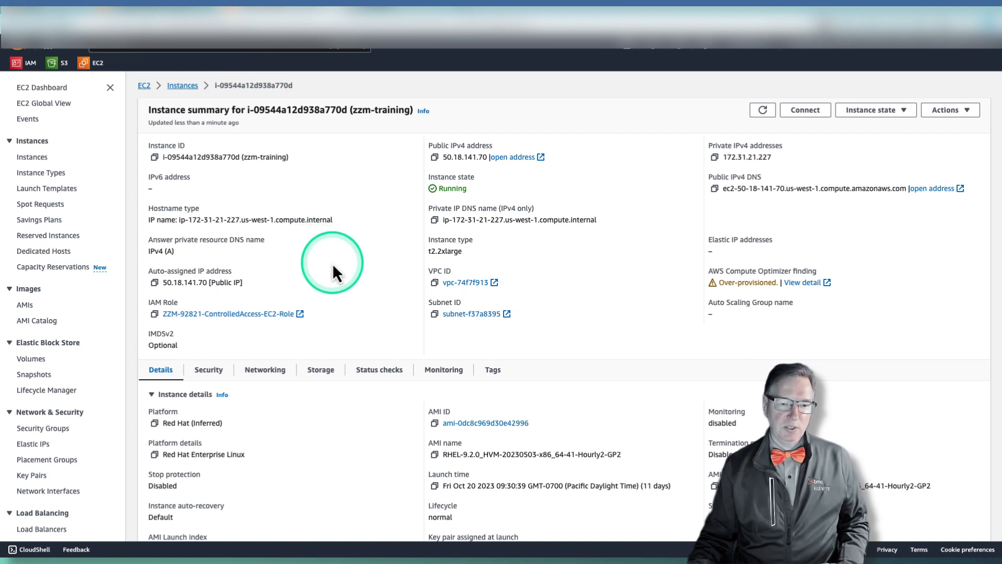
pyautogui.click(763, 110)
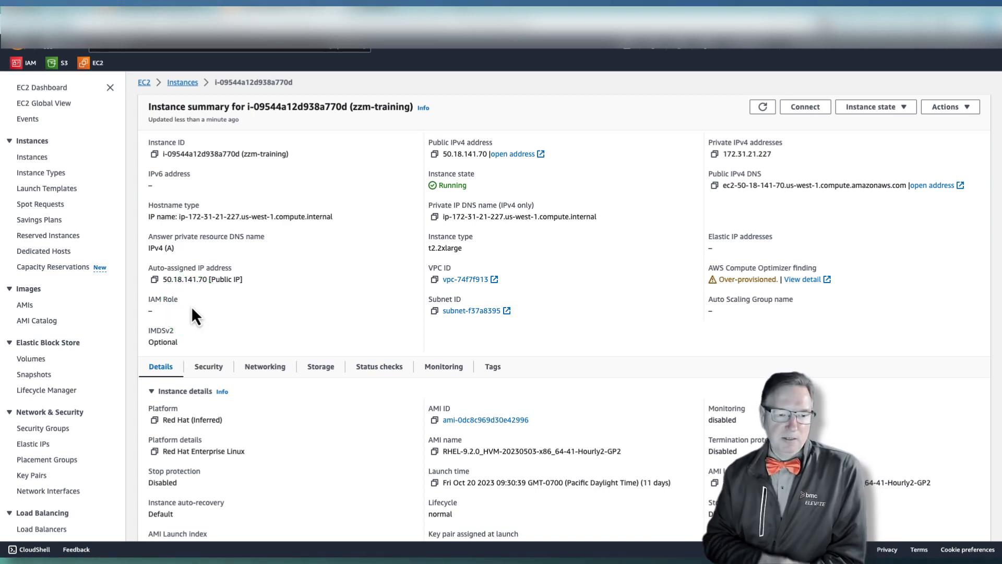
pyautogui.hotkey('ctrl', 'Right')
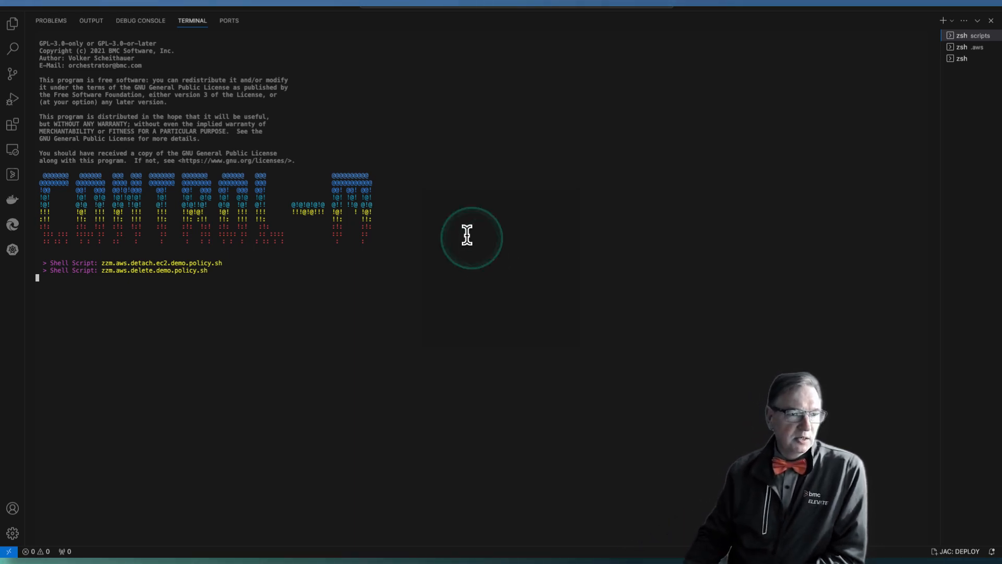
# Open aws.config.json, highlight the apiSleep setting in its project section, close the file and maximize the running terminal again
pyautogui.click(13, 26)
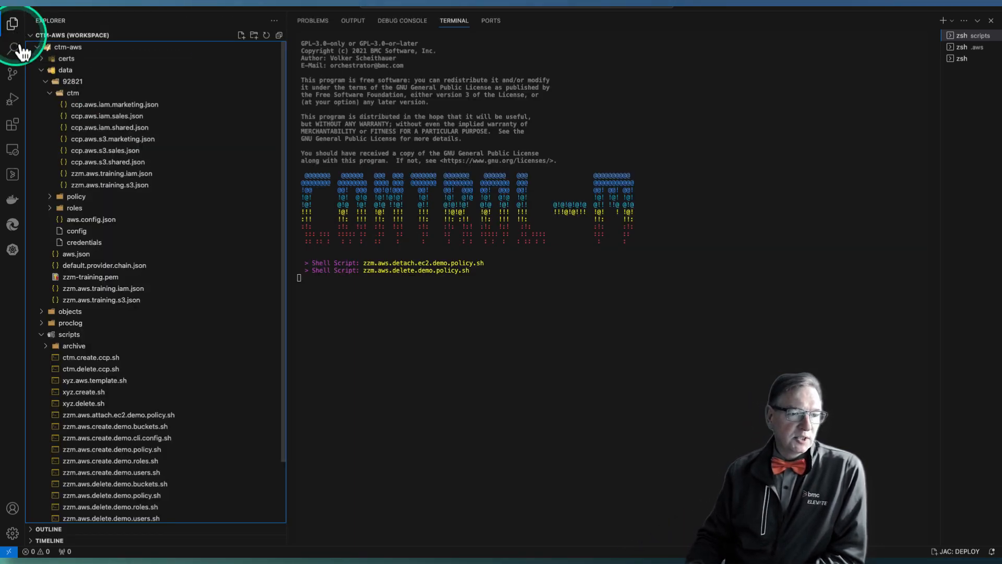
pyautogui.click(123, 220)
pyautogui.scroll(20, 462, 212)
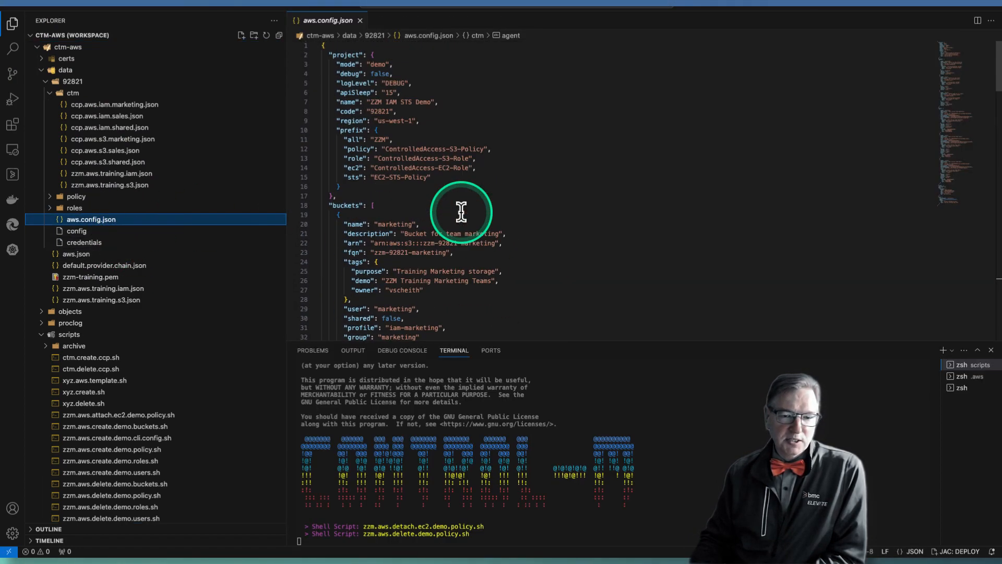
pyautogui.doubleClick(355, 93)
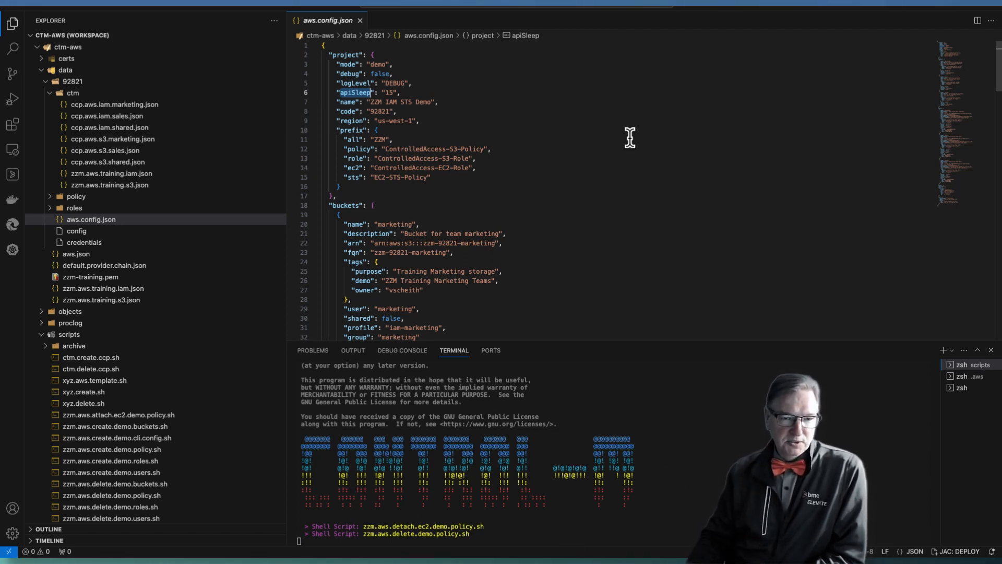
pyautogui.click(360, 21)
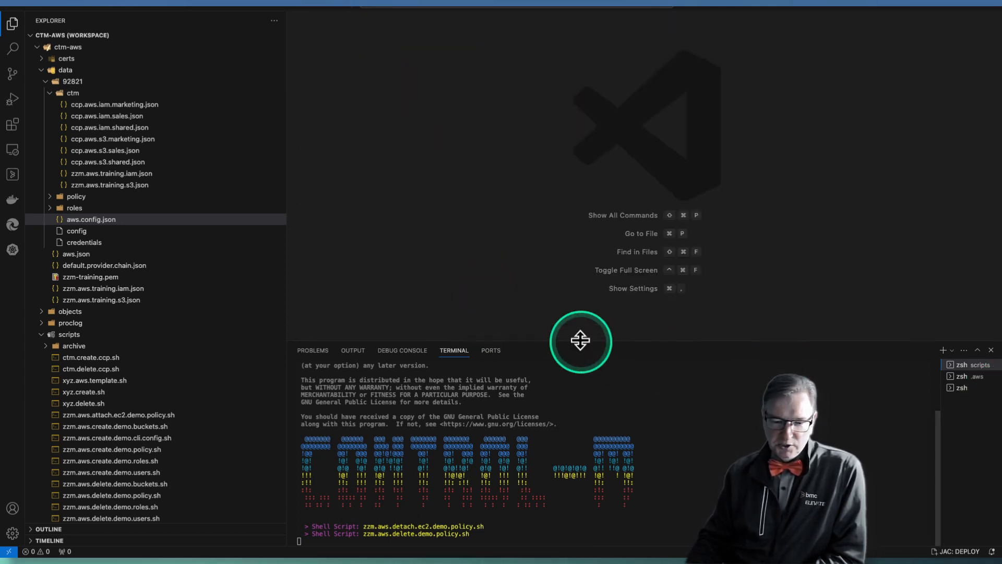
pyautogui.click(977, 350)
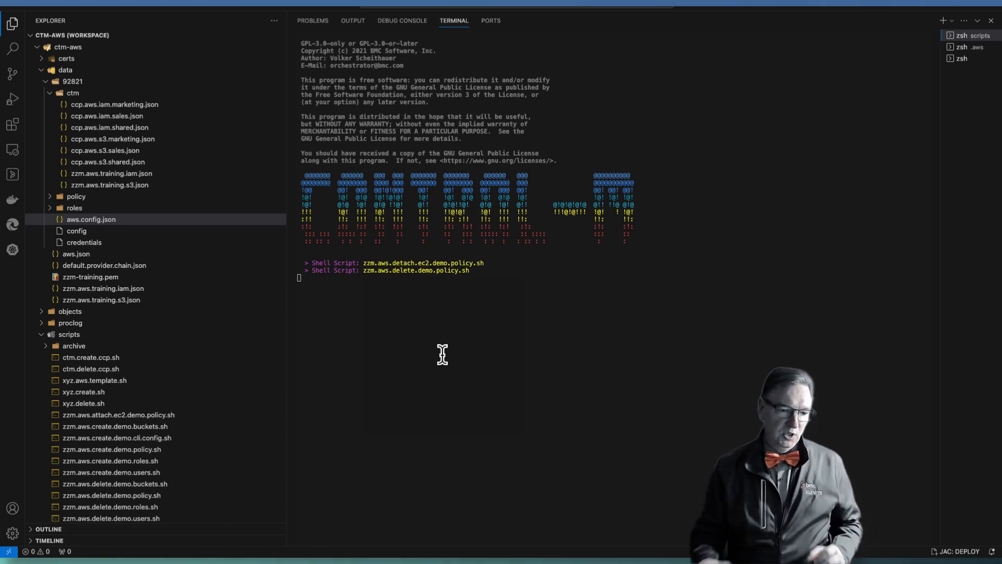
pyautogui.click(473, 347)
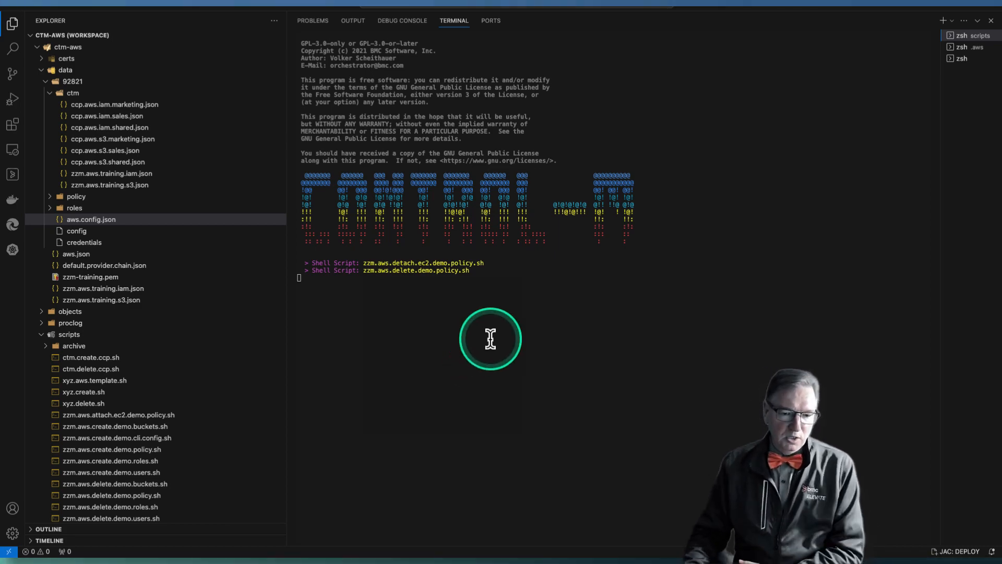
# Switch to the AWS console and filter the IAM policies by "zzm", widening the policy name column
pyautogui.hotkey('ctrl', 'Left')
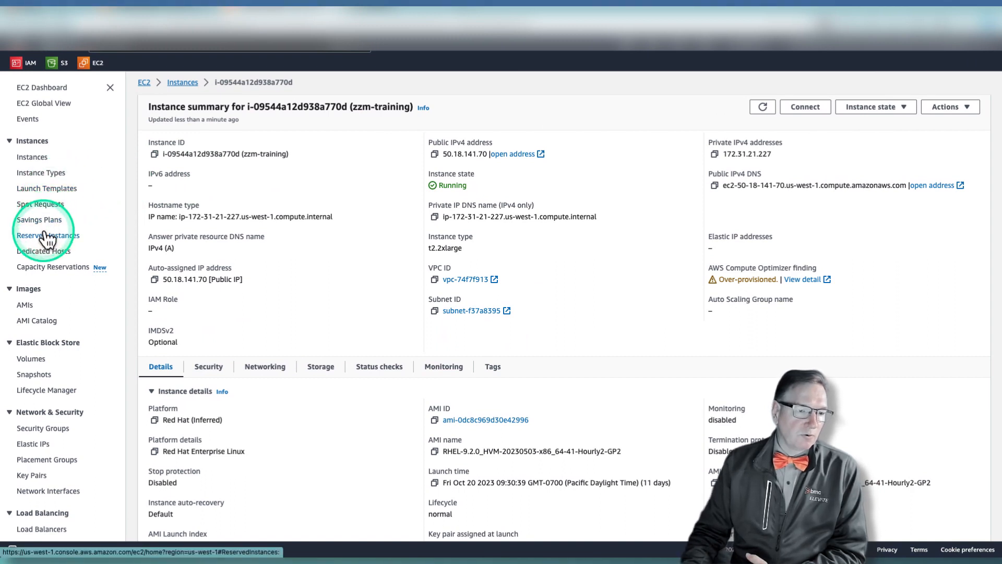
pyautogui.click(30, 65)
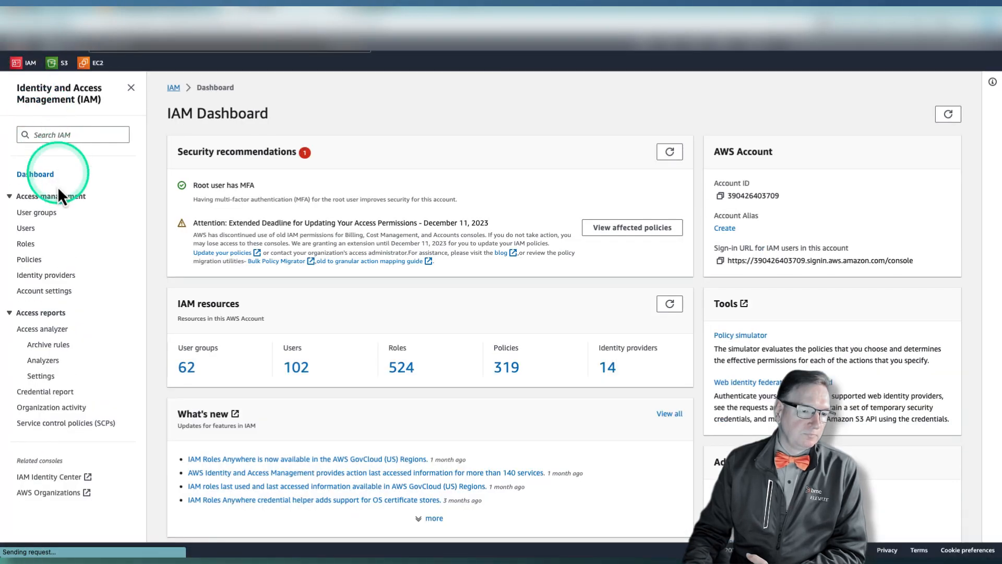
pyautogui.click(29, 260)
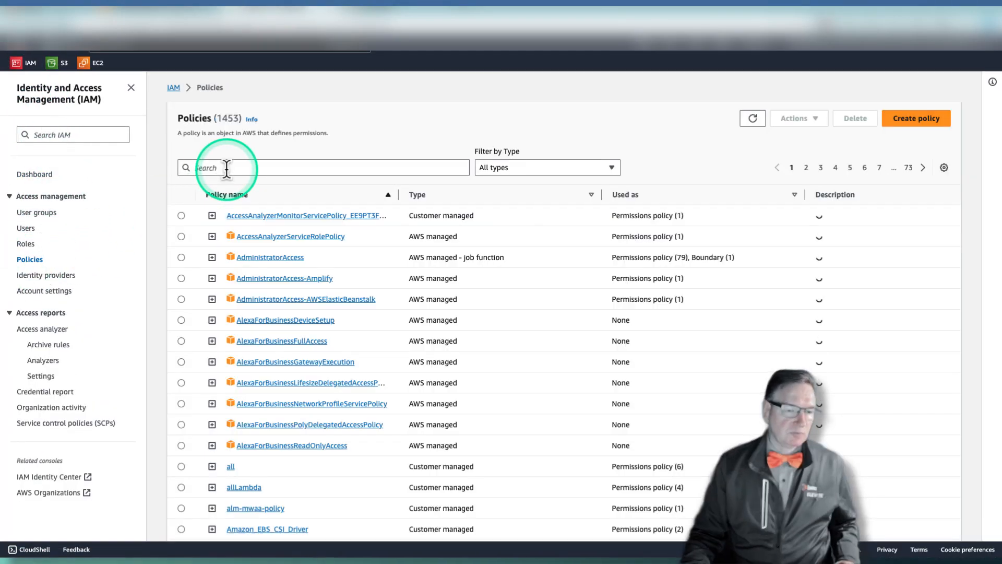
pyautogui.click(226, 168)
pyautogui.write('zzm')
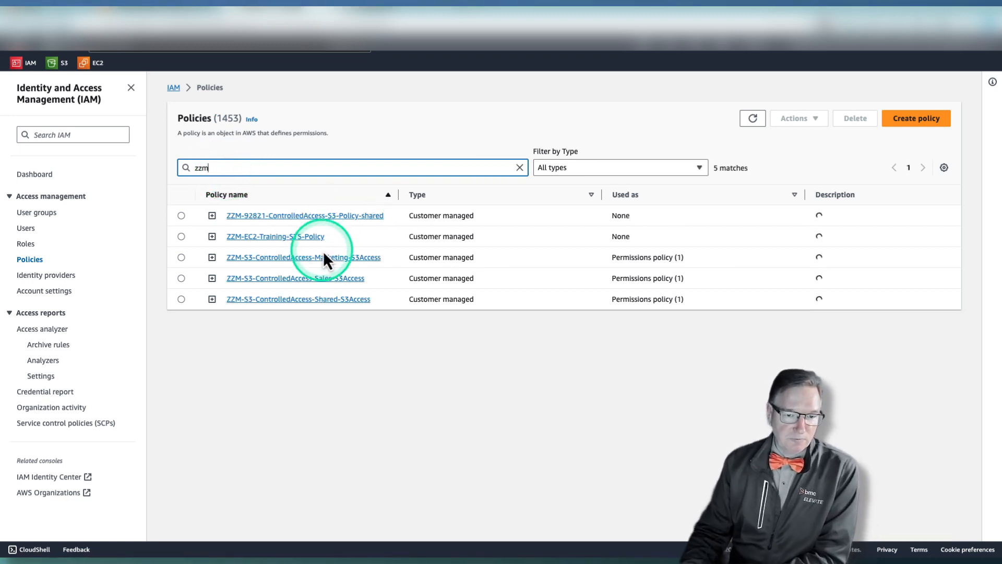
pyautogui.moveTo(398, 194); pyautogui.dragTo(499, 197)
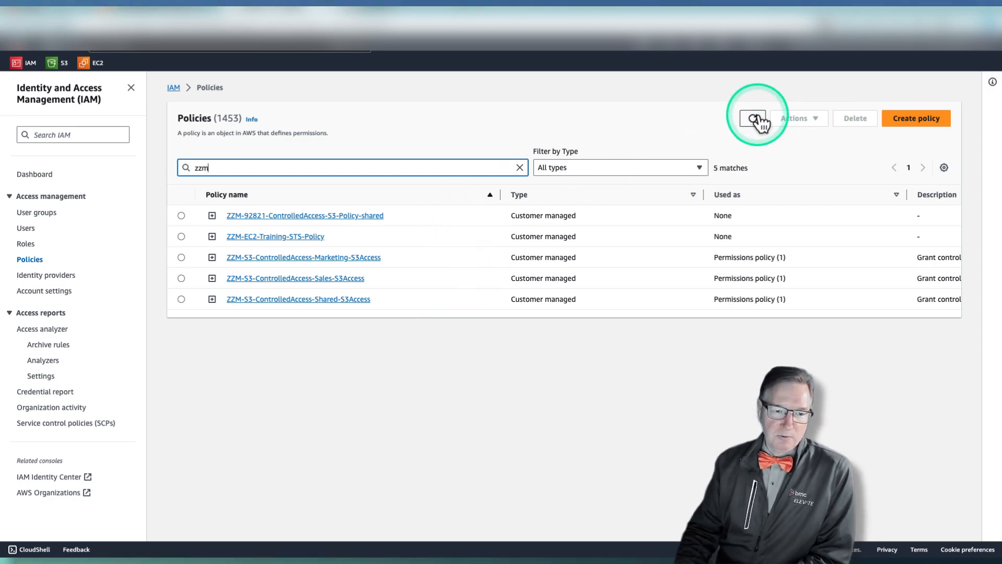
# Check the deletion script's progress in Visual Studio Code and refresh the filtered policy list in the AWS console
pyautogui.hotkey('ctrl', 'Right')
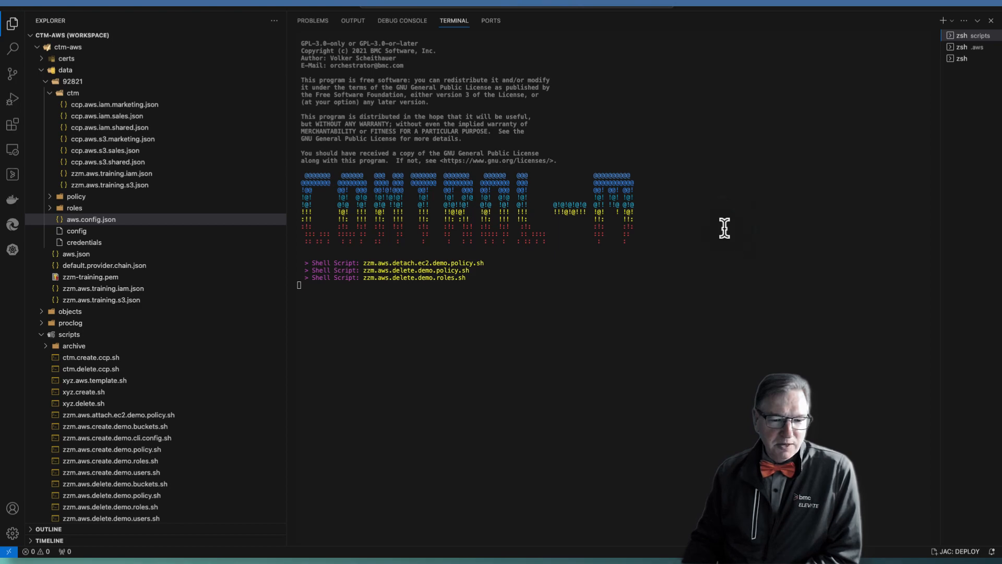
pyautogui.hotkey('ctrl', 'Left')
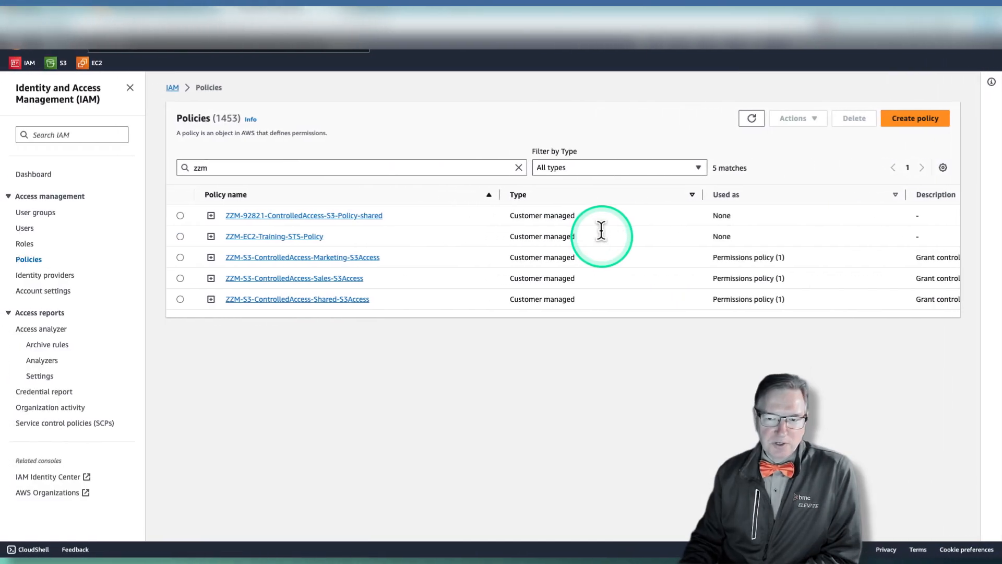
pyautogui.click(753, 119)
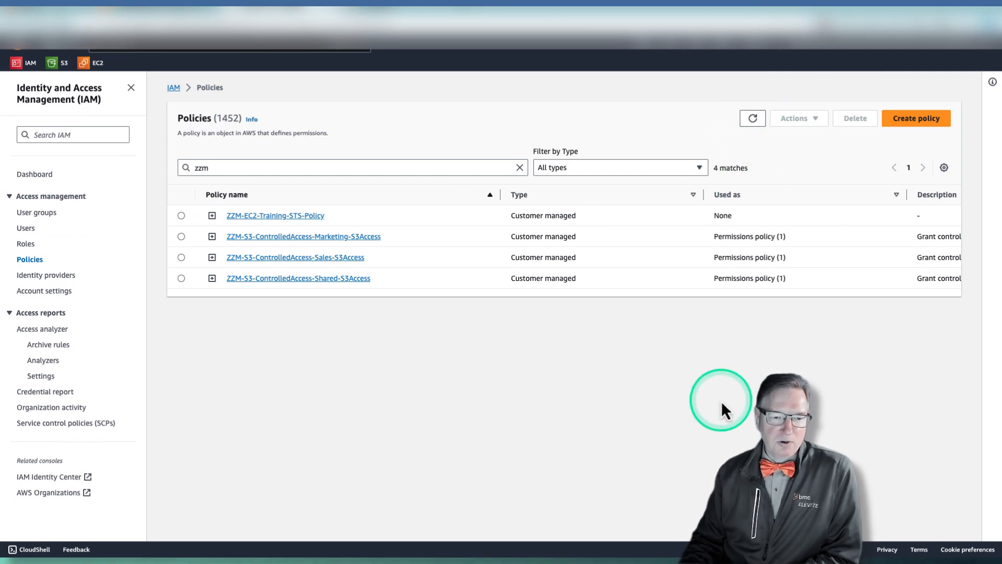
# Open the IAM roles and filter them by "zzm"
pyautogui.click(26, 246)
pyautogui.click(223, 154)
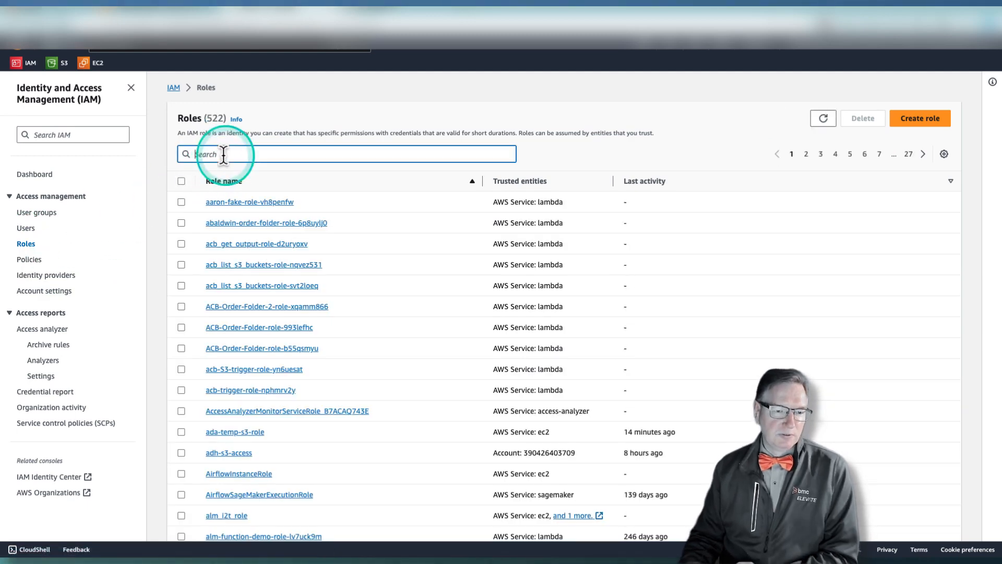
pyautogui.write('zzm')
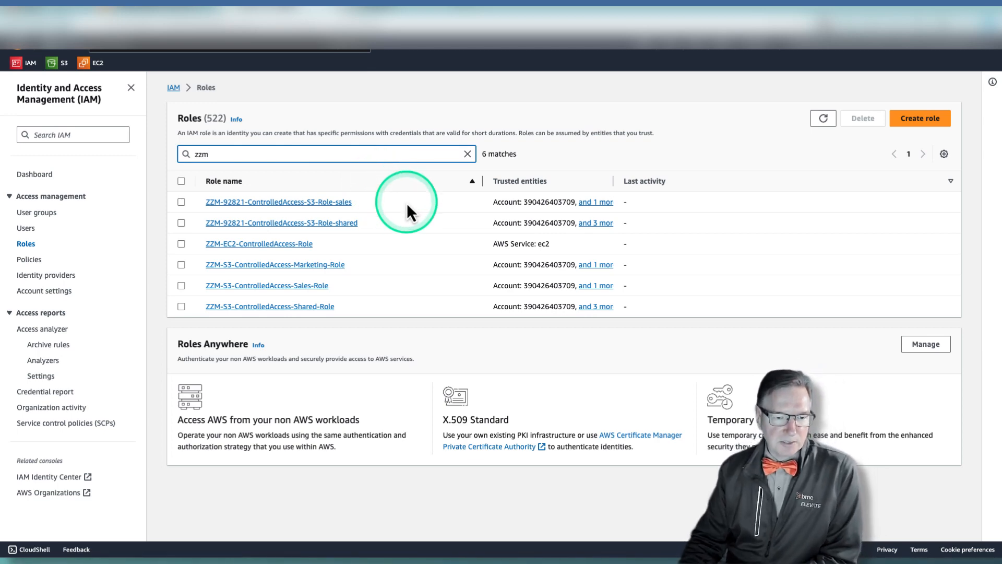
# Switch to Visual Studio Code, collapse the data and scripts folders, and examine the newest entries in proclog/zzm/aws.log
pyautogui.hotkey('ctrl', 'Right')
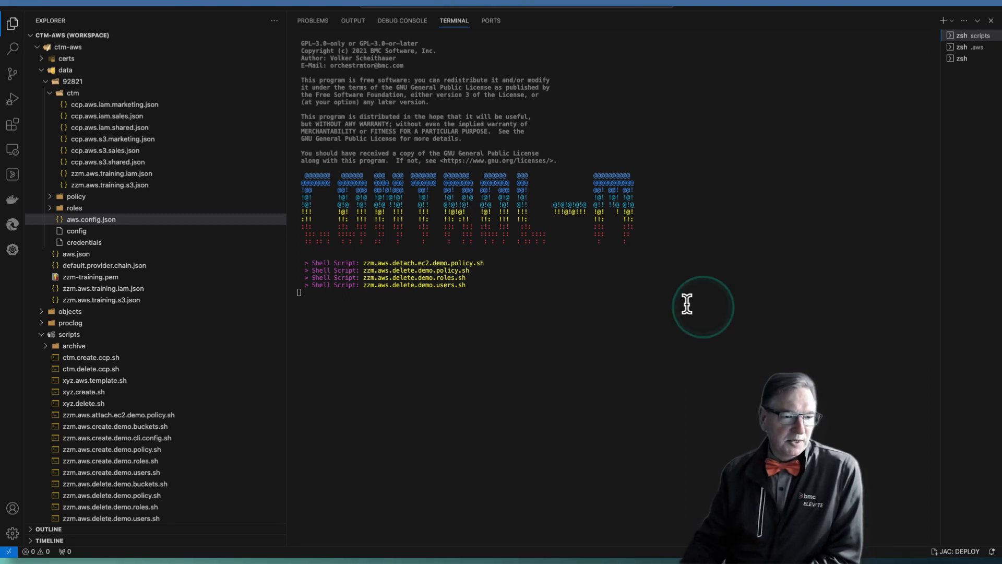
pyautogui.click(50, 93)
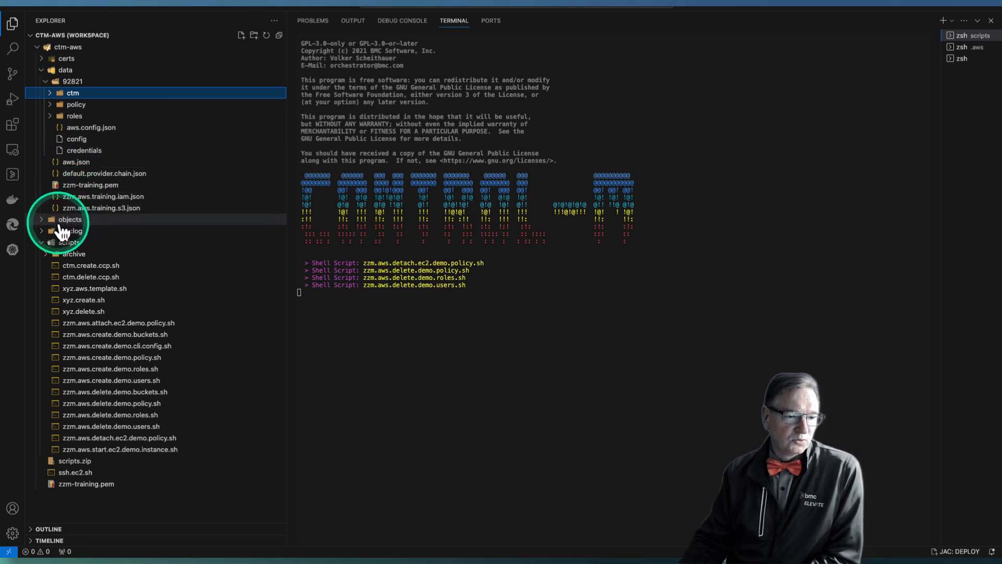
pyautogui.click(41, 70)
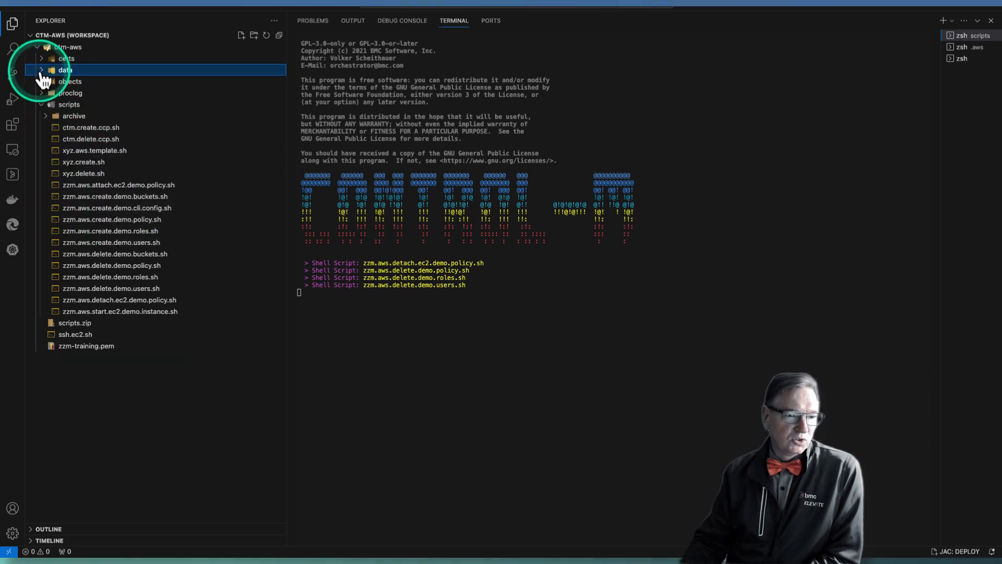
pyautogui.click(46, 116)
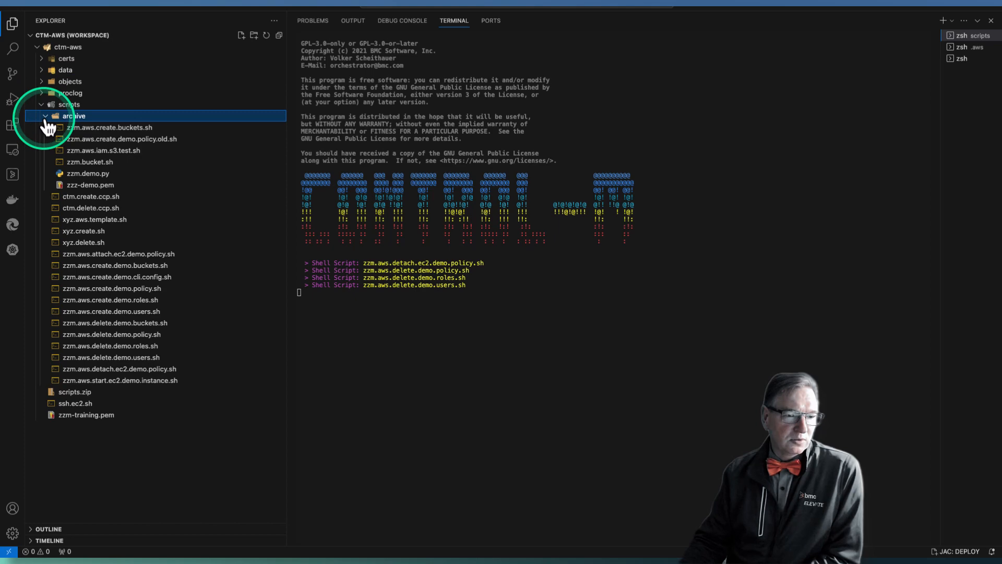
pyautogui.click(45, 118)
pyautogui.click(44, 104)
pyautogui.click(43, 94)
pyautogui.click(78, 105)
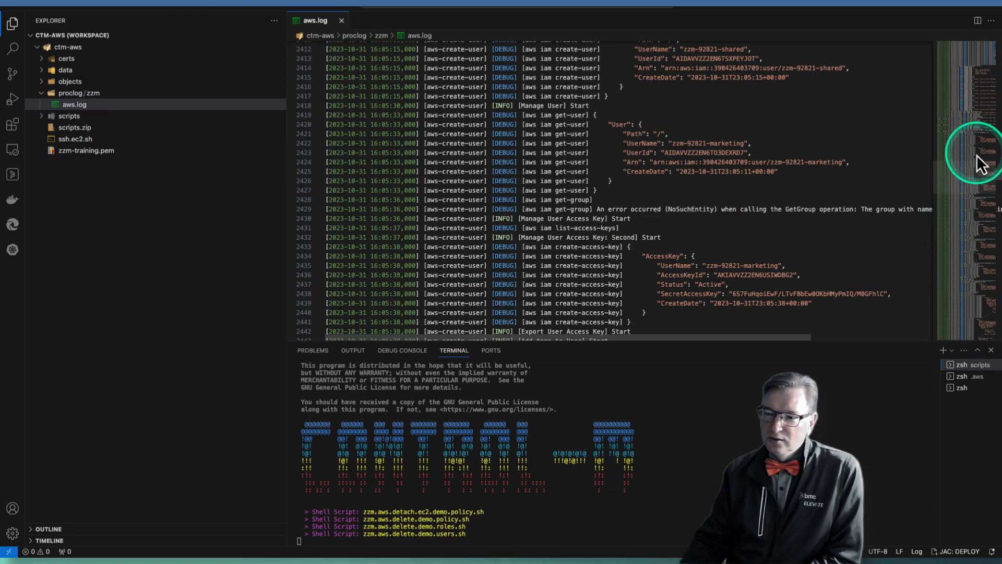
pyautogui.moveTo(978, 175); pyautogui.dragTo(980, 327)
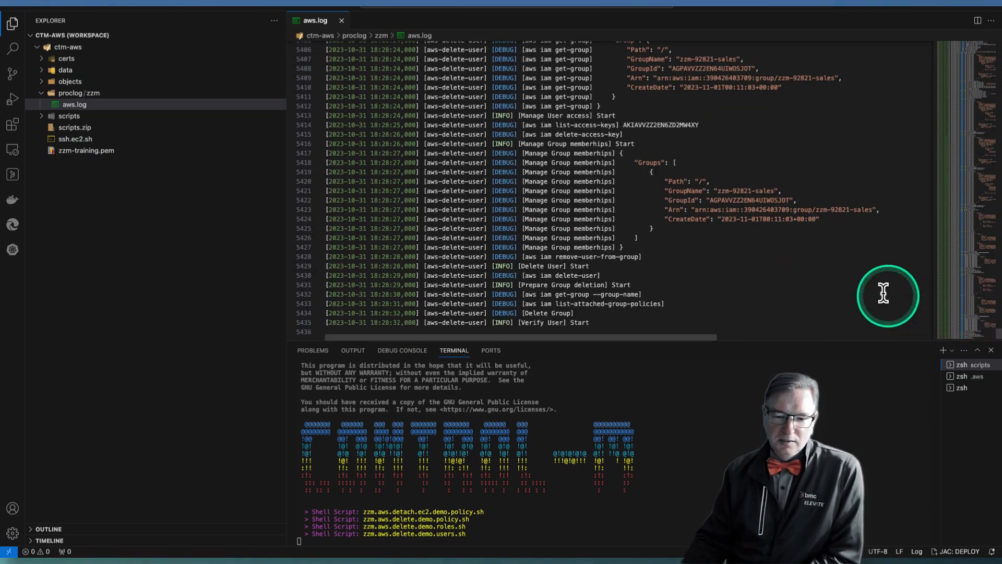
pyautogui.scroll(-3, 852, 277)
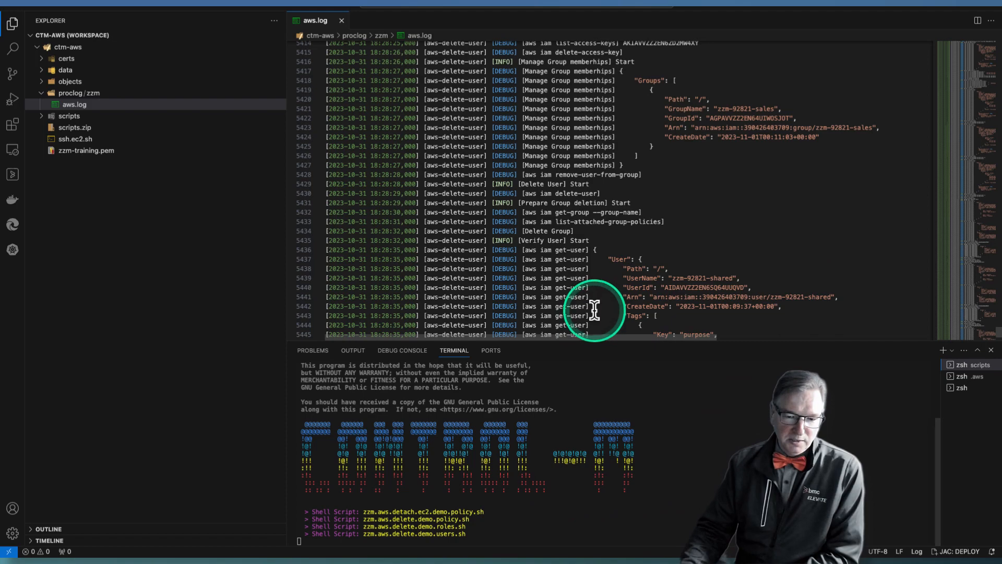
# Switch to the AWS console and refresh the IAM role list filtered by "zzm"
pyautogui.hotkey('ctrl', 'Left')
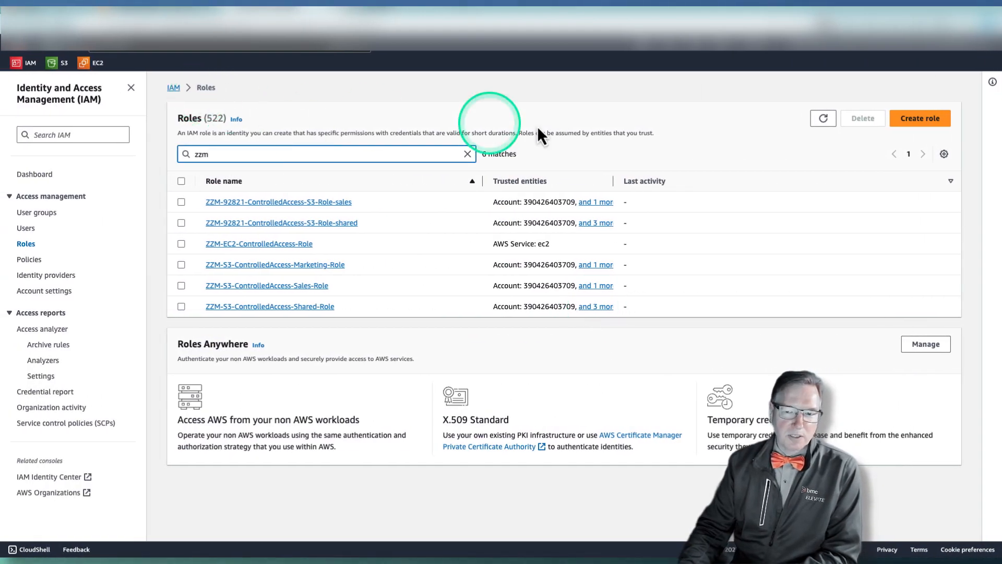
pyautogui.click(823, 119)
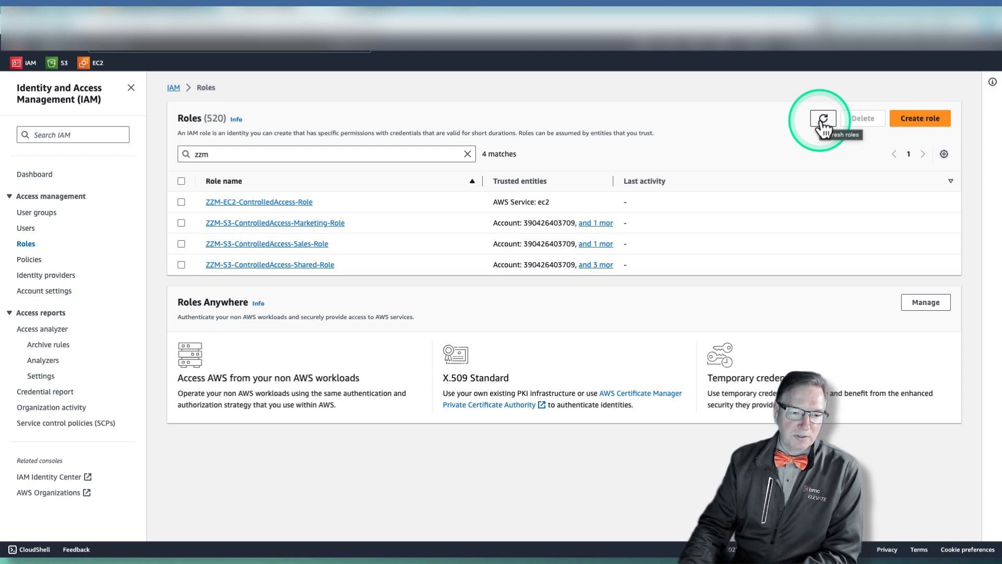
# Check the deletion script's progress in Visual Studio Code, and filter the IAM users by "zzm" in the AWS console
pyautogui.hotkey('ctrl', 'Right')
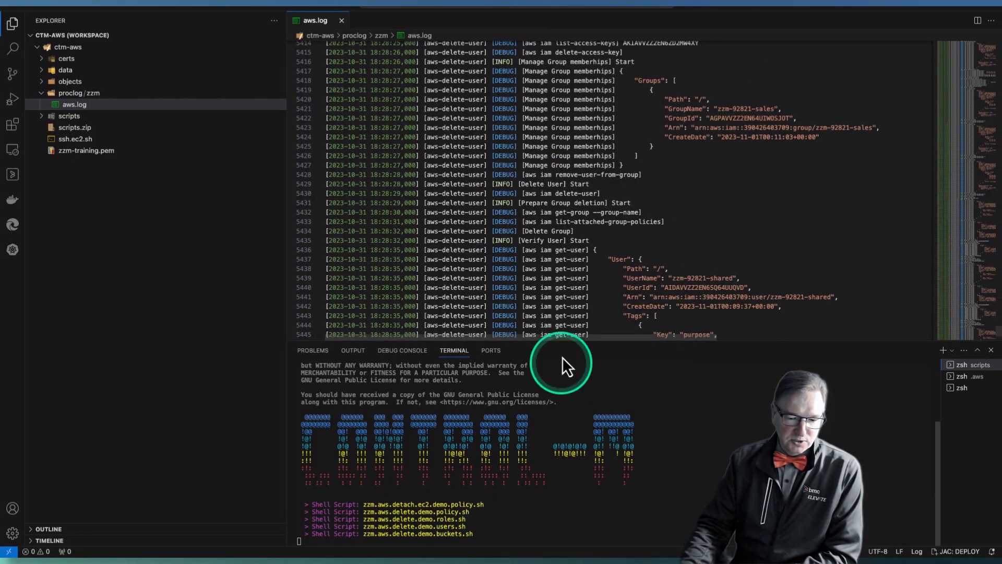
pyautogui.hotkey('ctrl', 'Left')
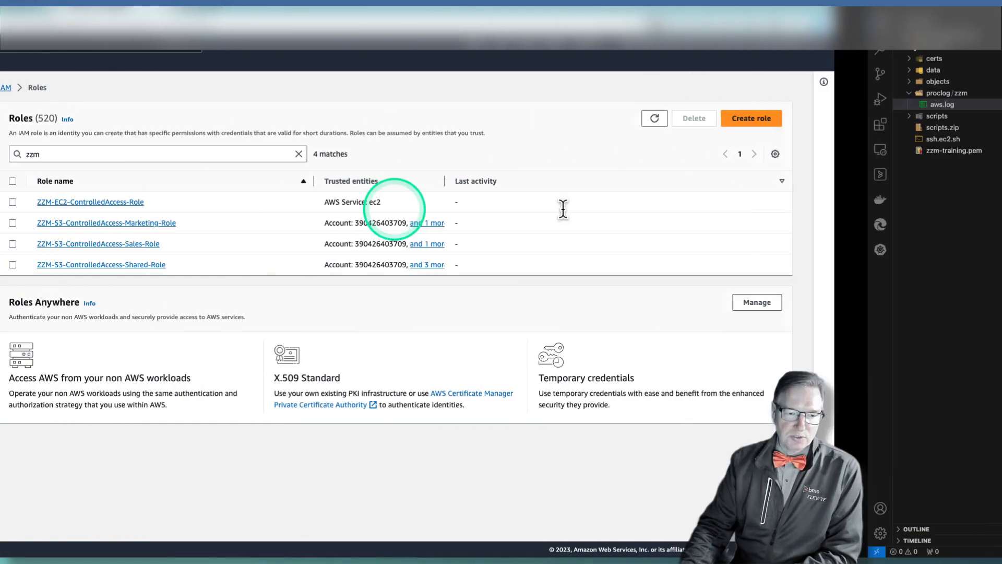
pyautogui.click(29, 228)
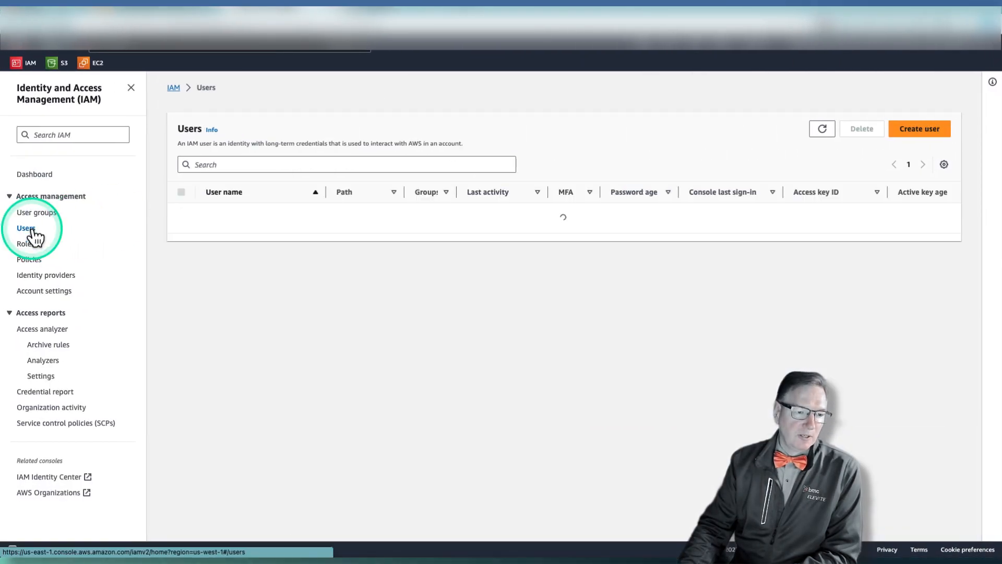
pyautogui.click(273, 164)
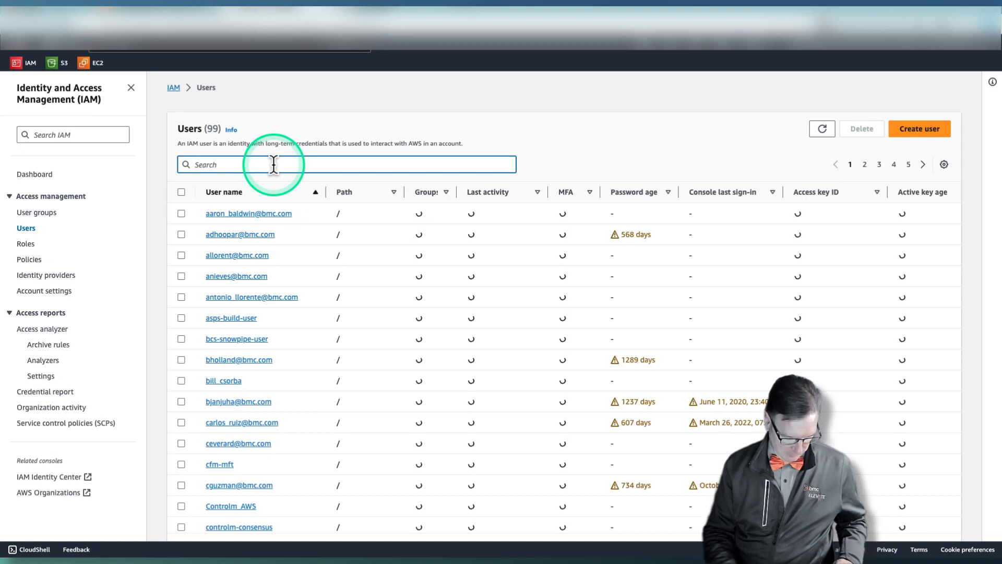
pyautogui.write('zzm')
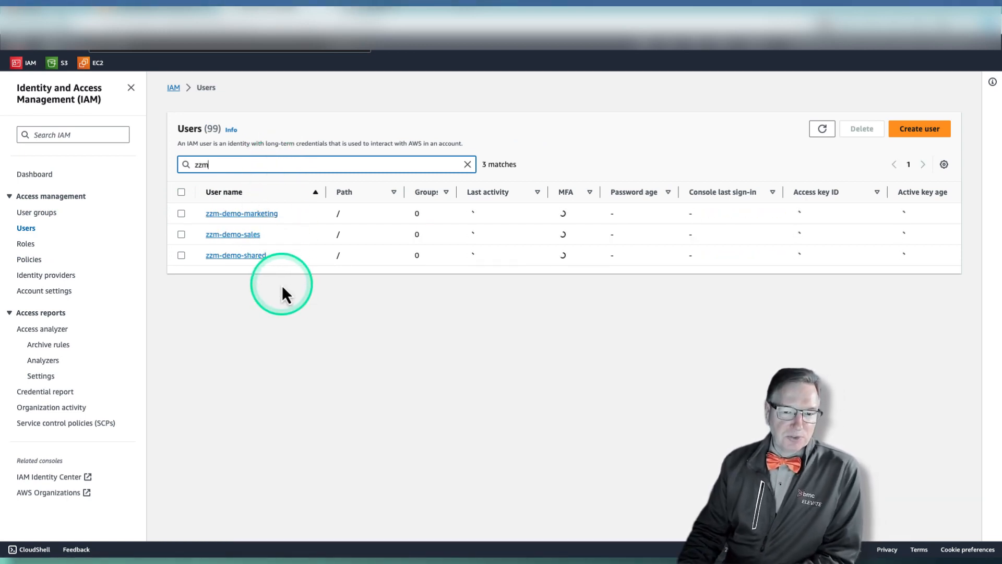
# Switch to Visual Studio Code, enlarge the terminal area, and examine the aws.log entries from ctm-delete-ccp back to aws-delete-policy
pyautogui.hotkey('ctrl', 'Right')
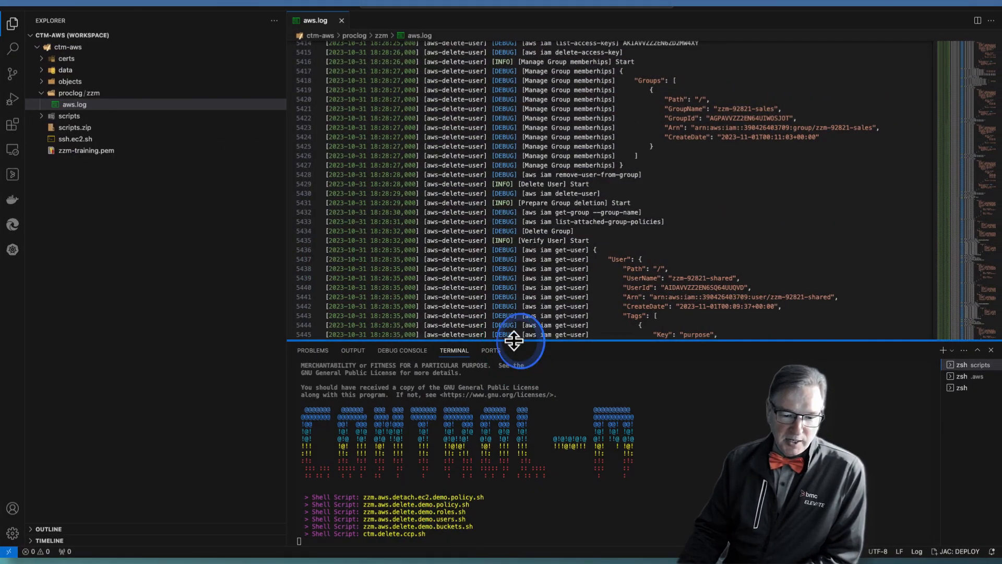
pyautogui.moveTo(513, 340); pyautogui.dragTo(525, 235)
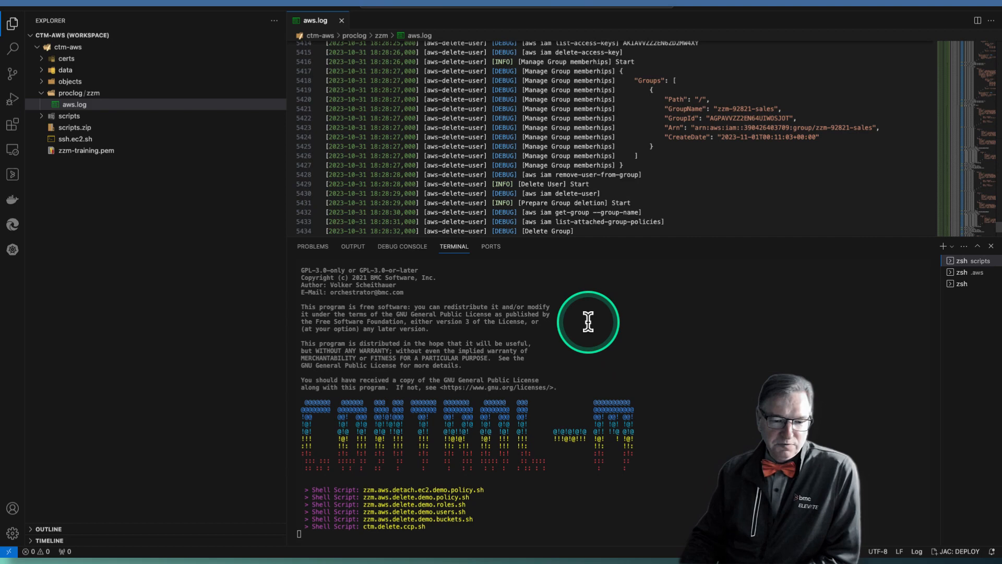
pyautogui.click(973, 218)
pyautogui.scroll(10, 971, 224)
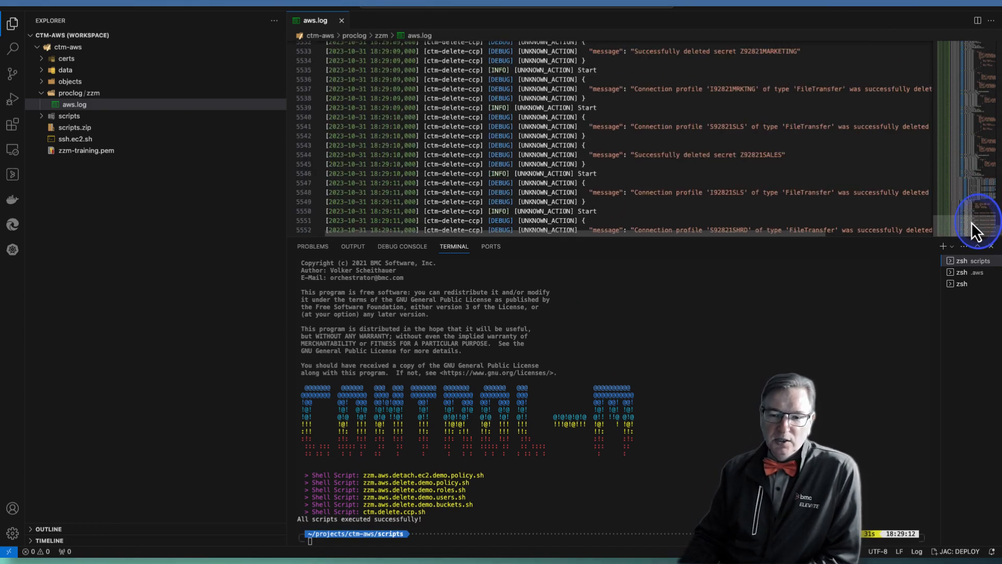
pyautogui.scroll(3, 971, 221)
pyautogui.scroll(2, 891, 209)
pyautogui.scroll(8, 891, 209)
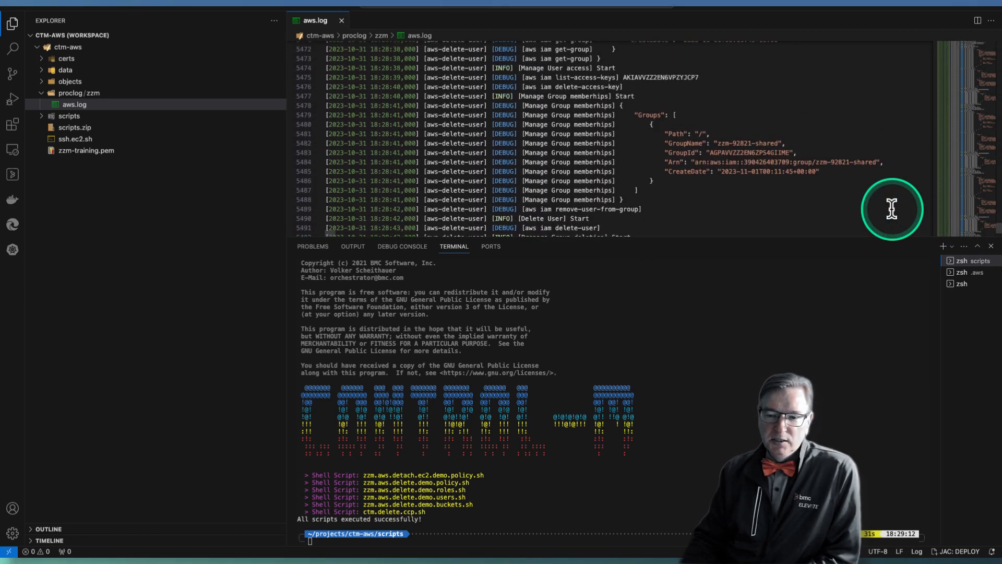
pyautogui.scroll(6, 891, 209)
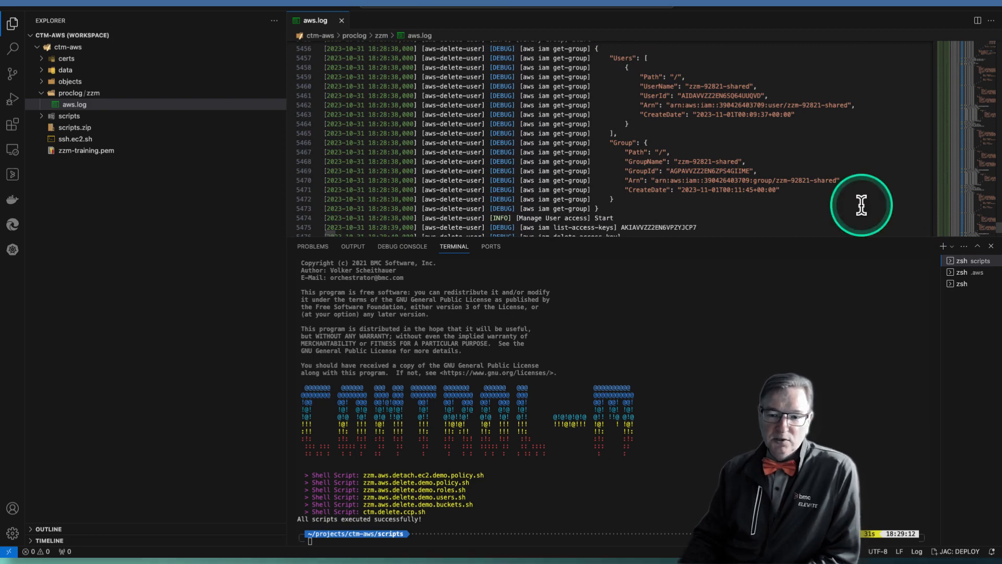
pyautogui.scroll(-2, 861, 205)
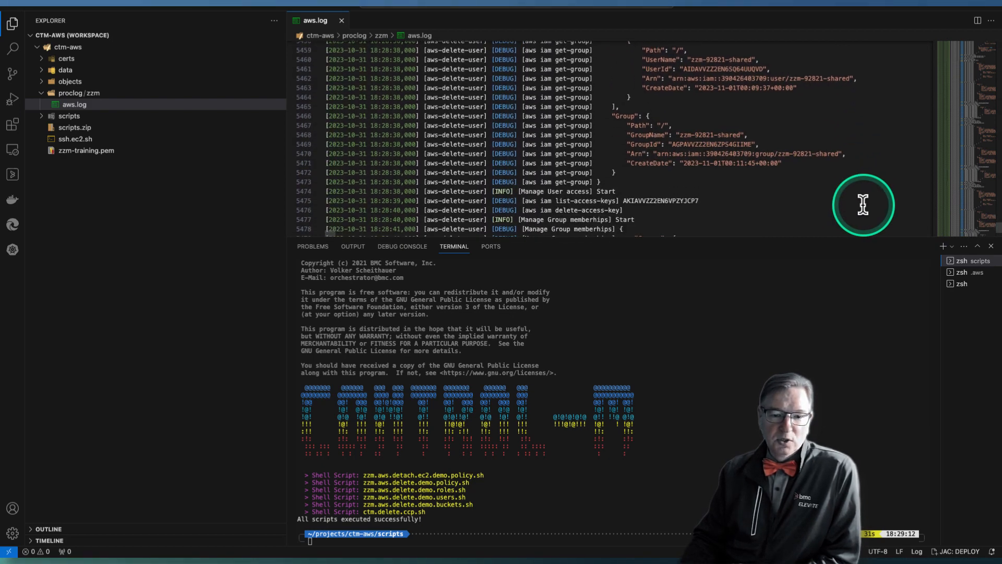
pyautogui.scroll(20, 863, 205)
pyautogui.scroll(20, 863, 205)
pyautogui.scroll(20, 863, 205)
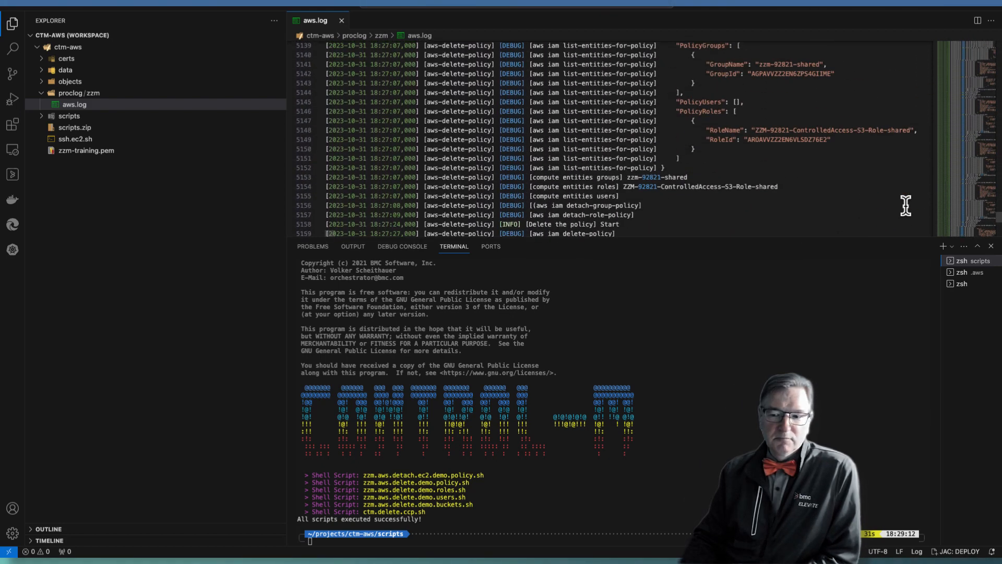
pyautogui.scroll(3, 887, 205)
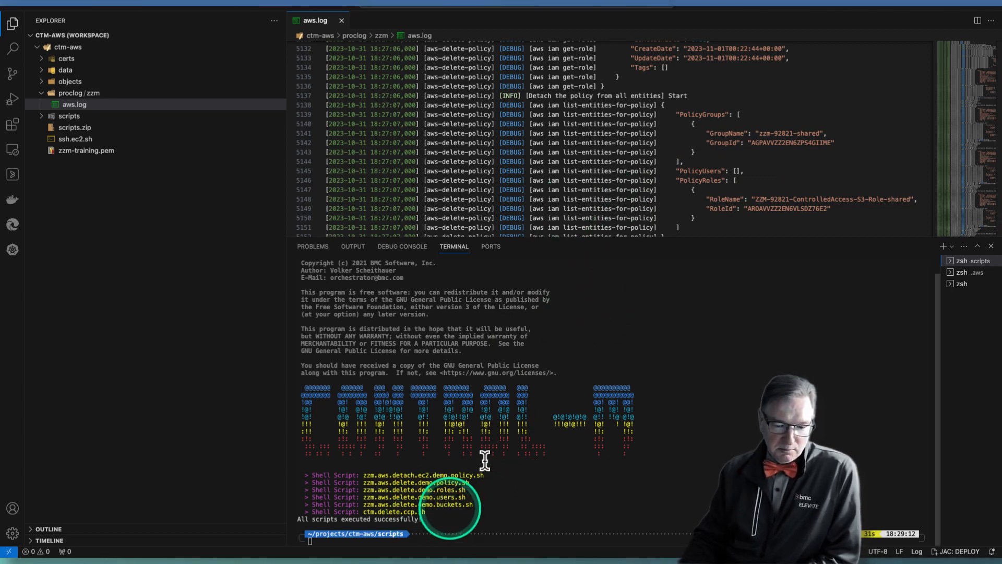
# Switch to the AWS console, open the S3 buckets and filter them by "zzm"
pyautogui.hotkey('ctrl', 'Left')
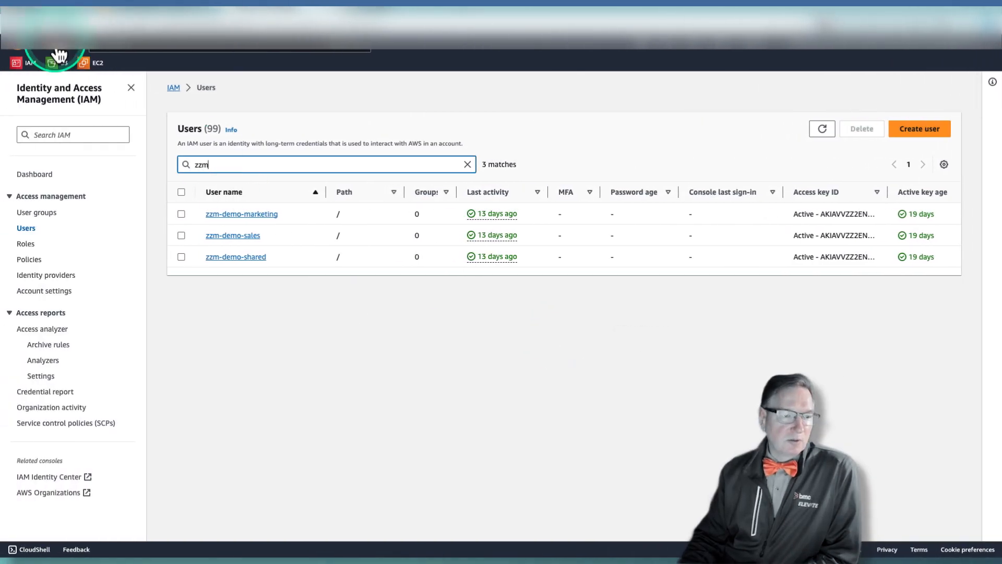
pyautogui.click(61, 64)
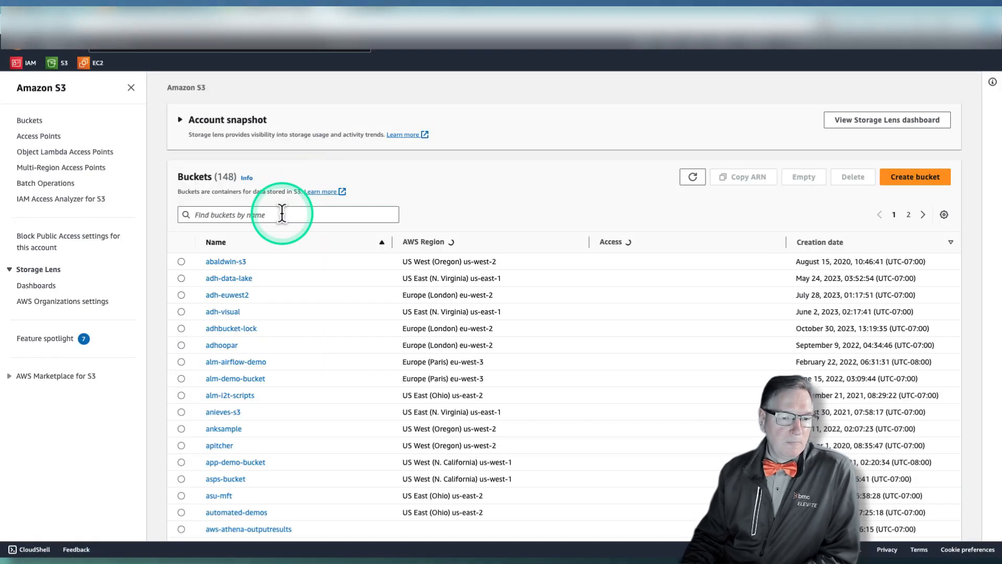
pyautogui.click(288, 259)
pyautogui.write('zzm')
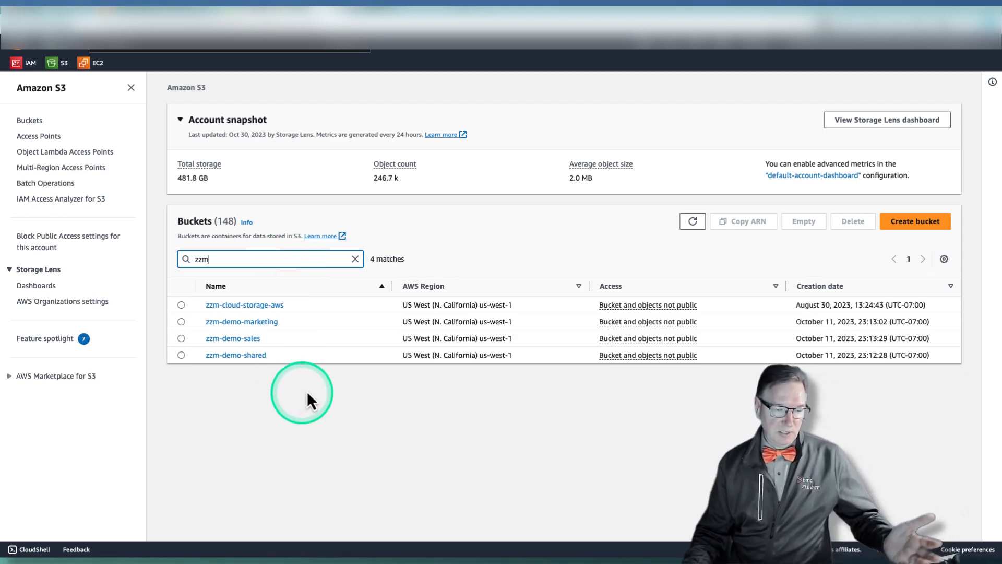
# Switch to Visual Studio Code, show the Jobs-as-Code infrastructure tree, close aws.log and collapse the FileTransfer profiles
pyautogui.hotkey('ctrl', 'Right')
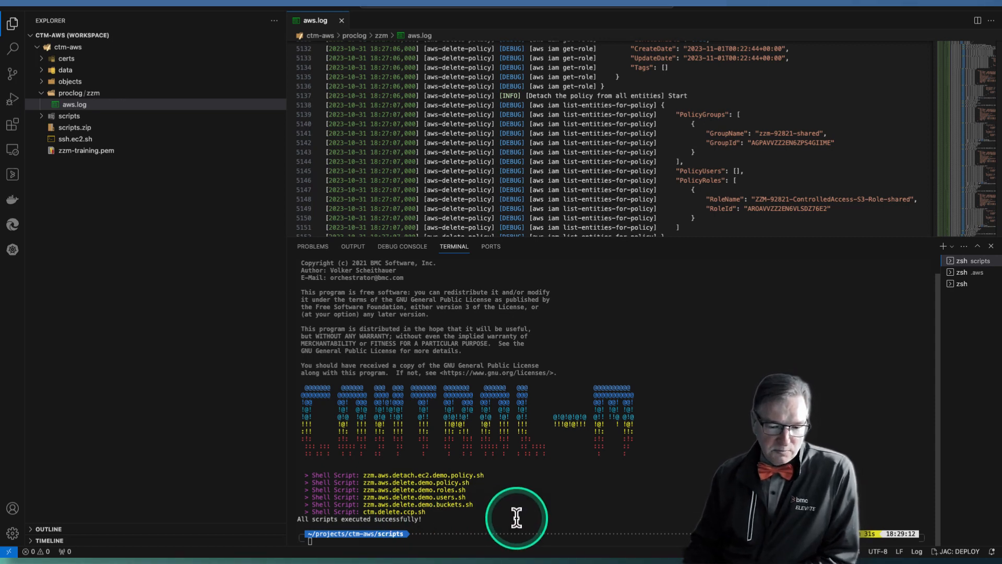
pyautogui.click(13, 178)
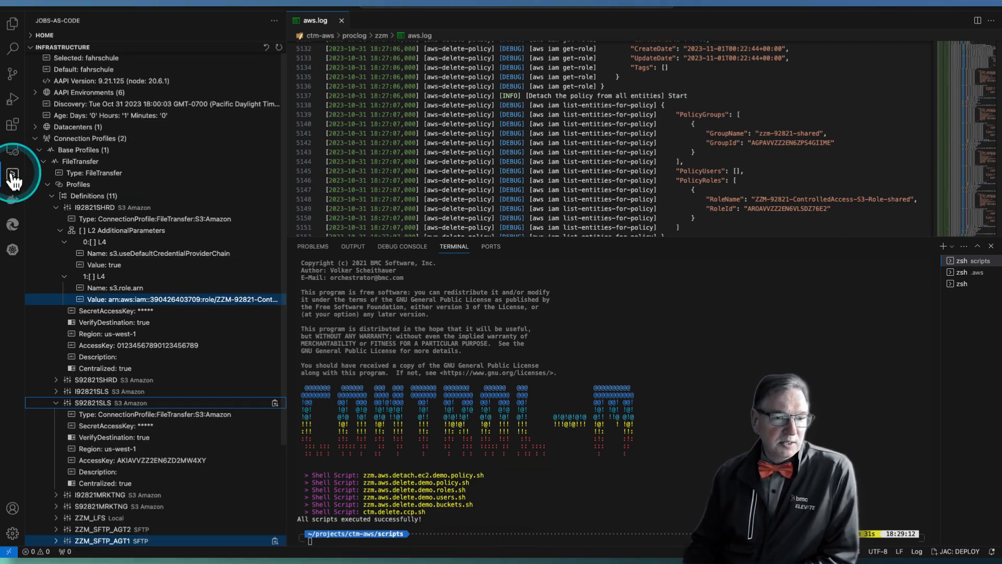
pyautogui.click(342, 21)
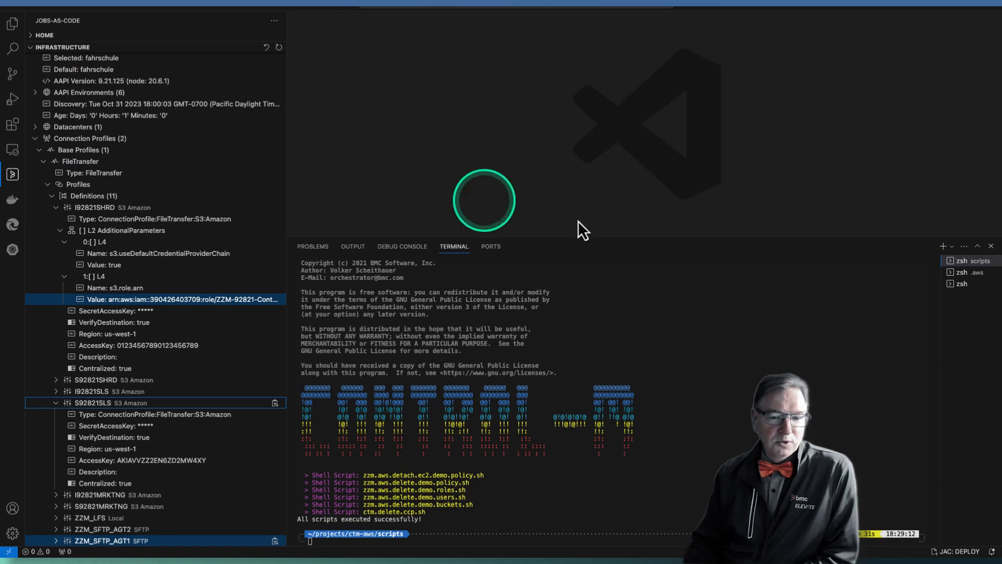
pyautogui.click(52, 197)
pyautogui.click(69, 185)
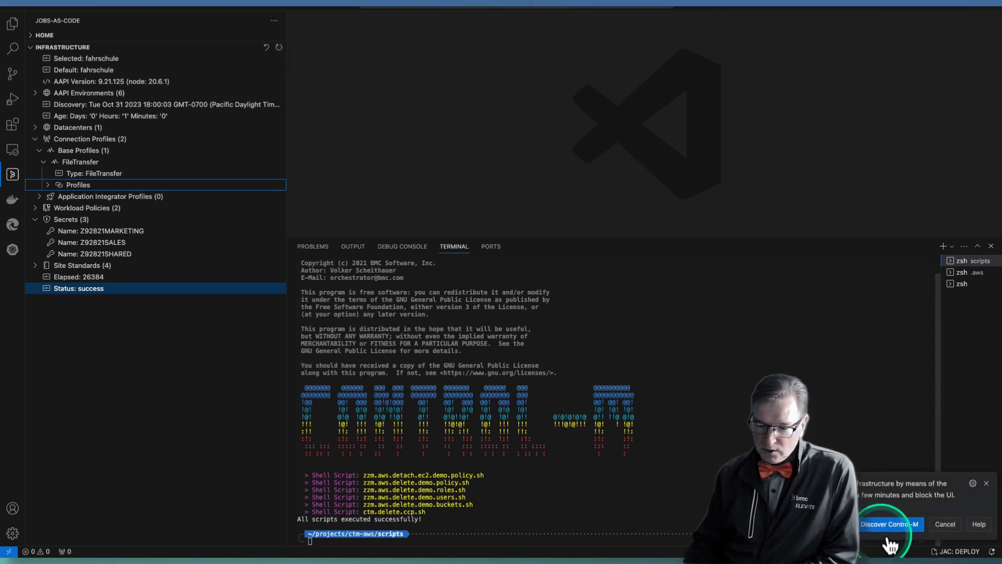
# Rediscover the Control-M infrastructure with its output maximized, and expand the FileTransfer profile definitions to check the remaining connection profiles
pyautogui.click(894, 524)
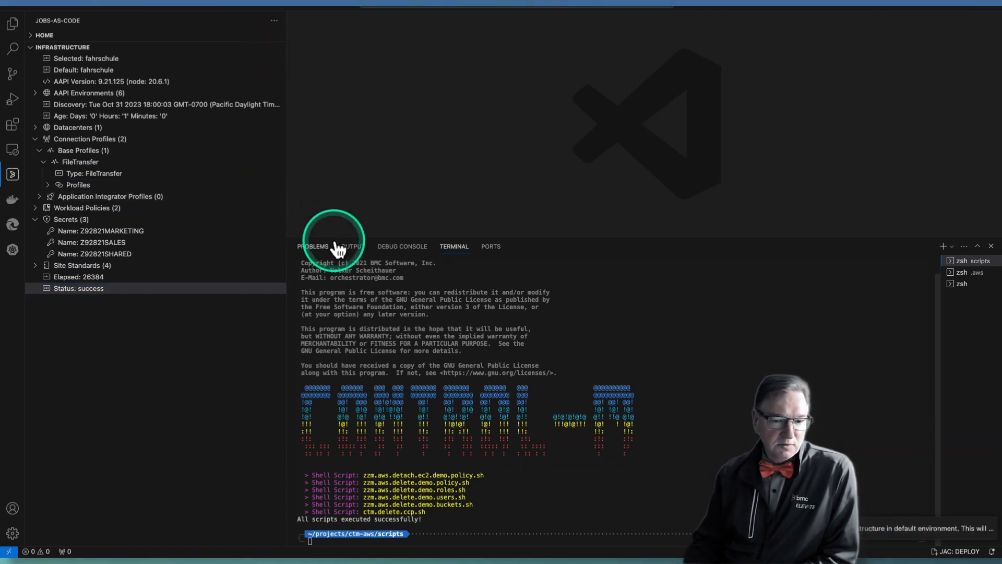
pyautogui.click(350, 247)
pyautogui.click(977, 249)
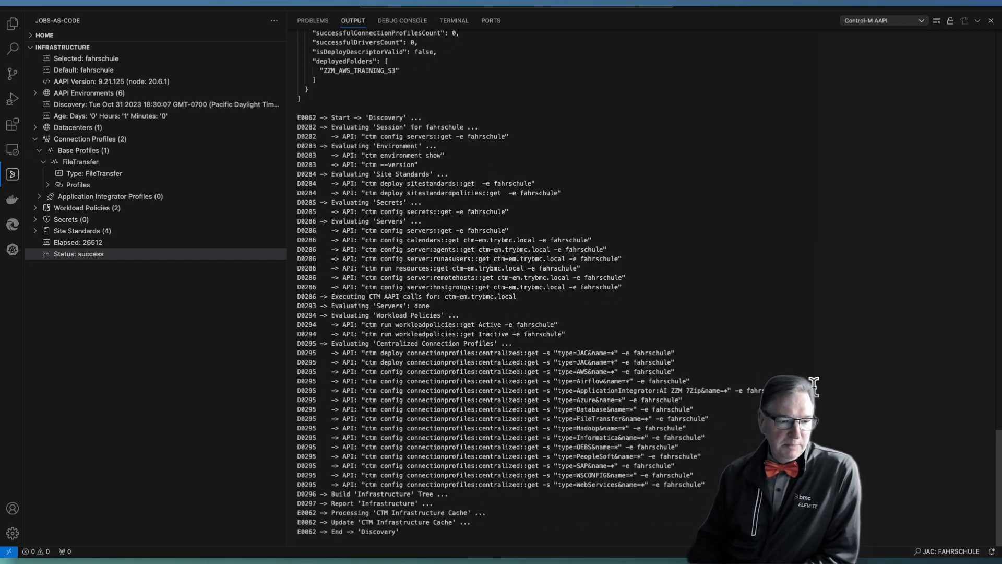
pyautogui.click(50, 185)
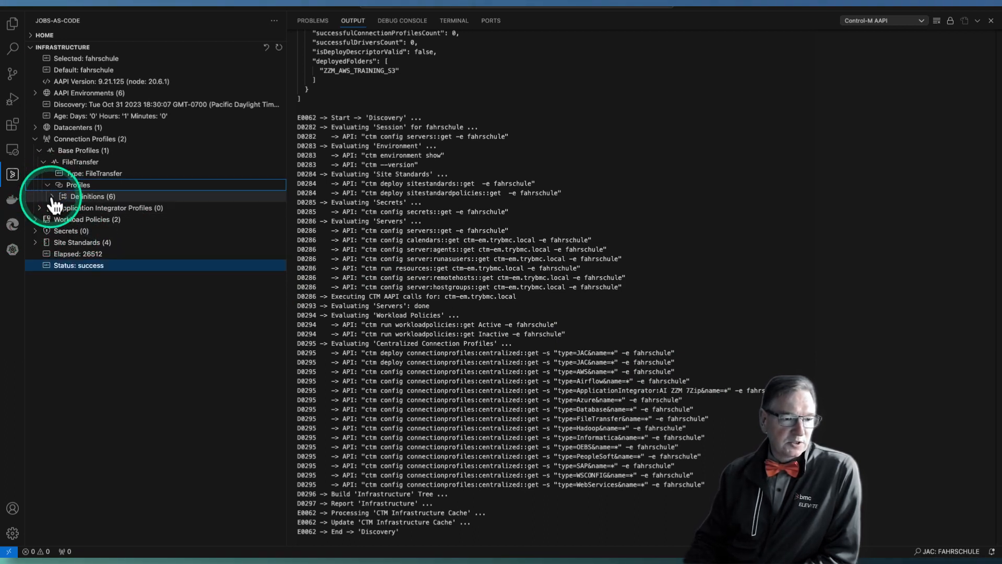
pyautogui.click(51, 196)
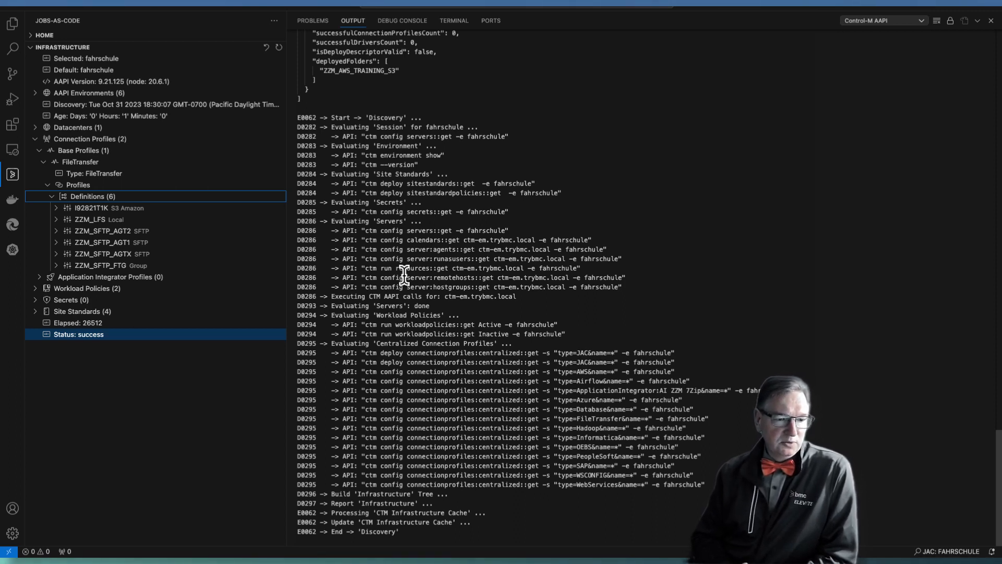
pyautogui.click(396, 219)
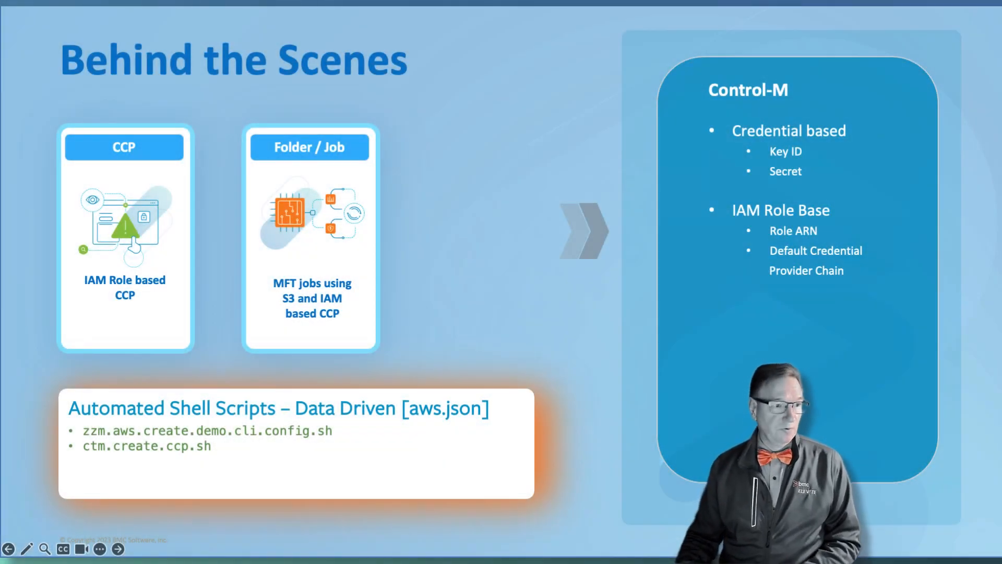
pyautogui.press('Right')
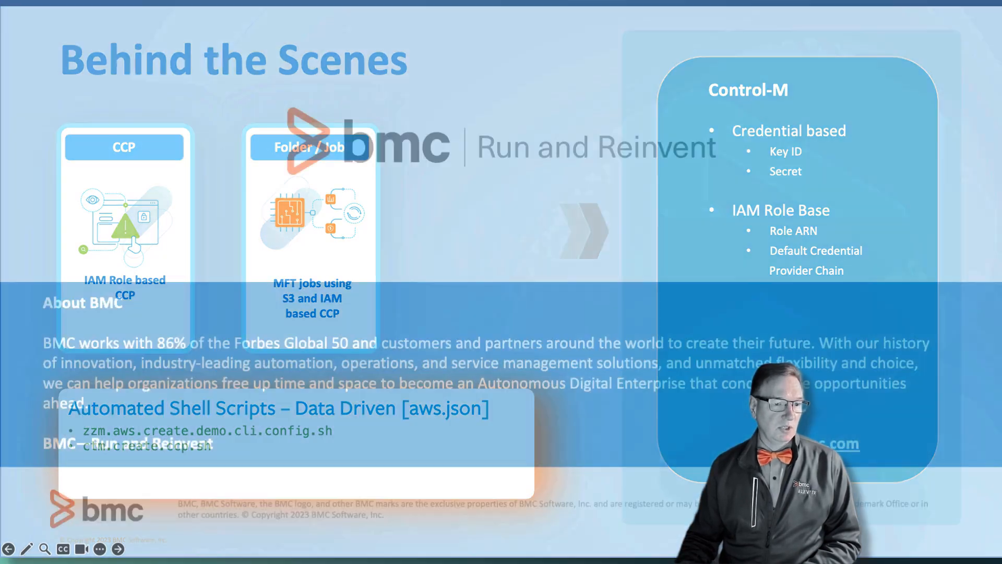